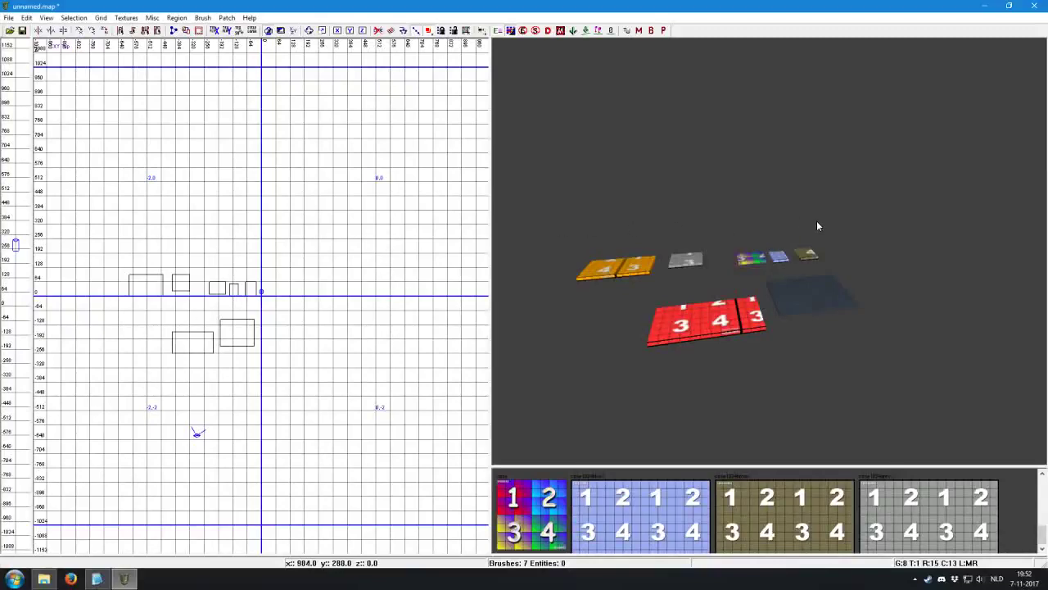
Fly the camera to the test brushes and pick up the brown numbered grid texture.
key("Up")
key("Down")
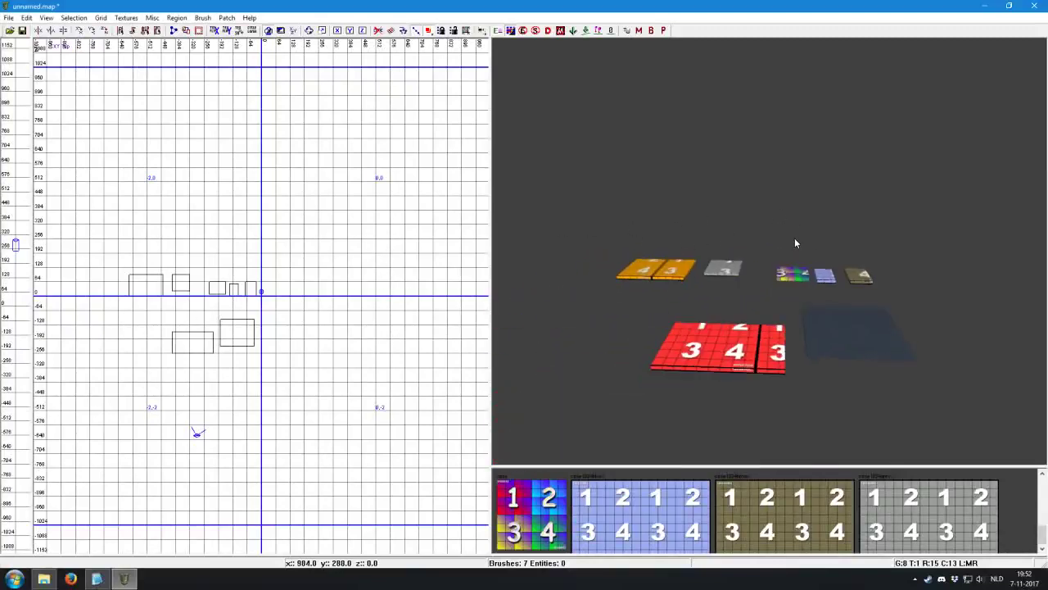
key("Right")
key("Up")
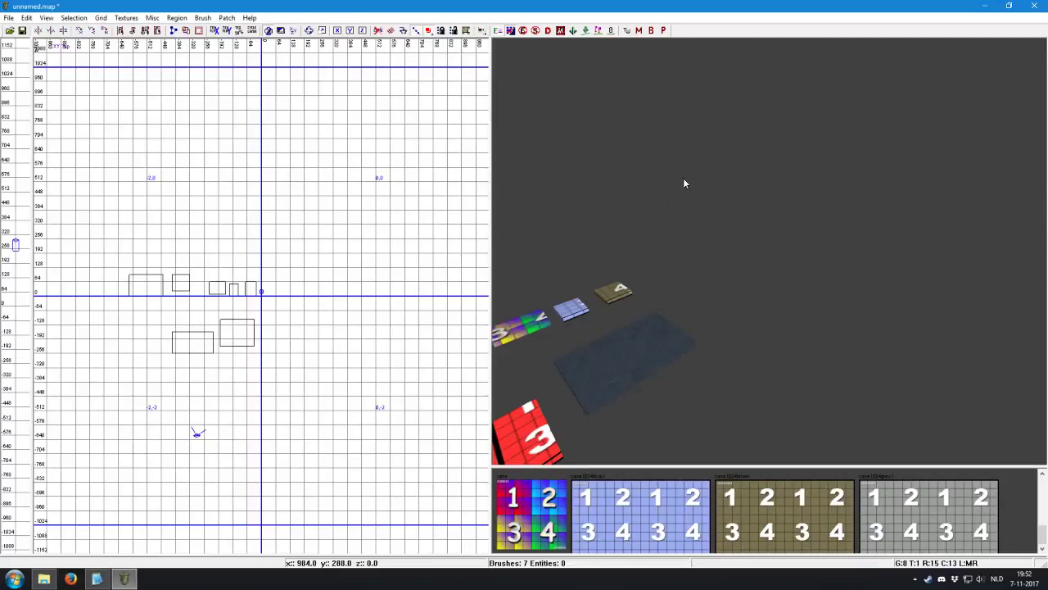
key("Left")
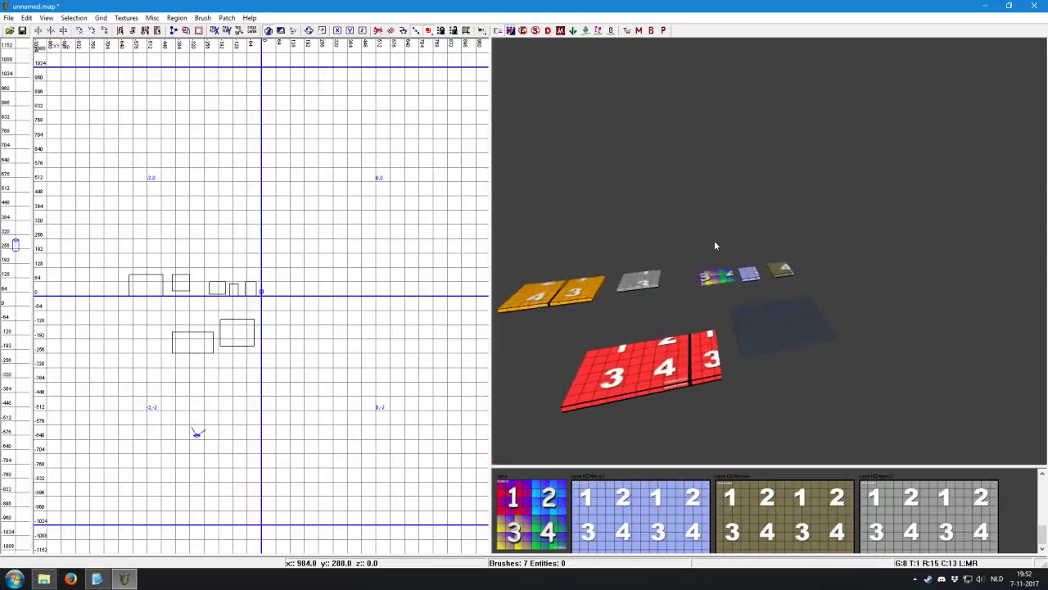
middle_click(785, 272)
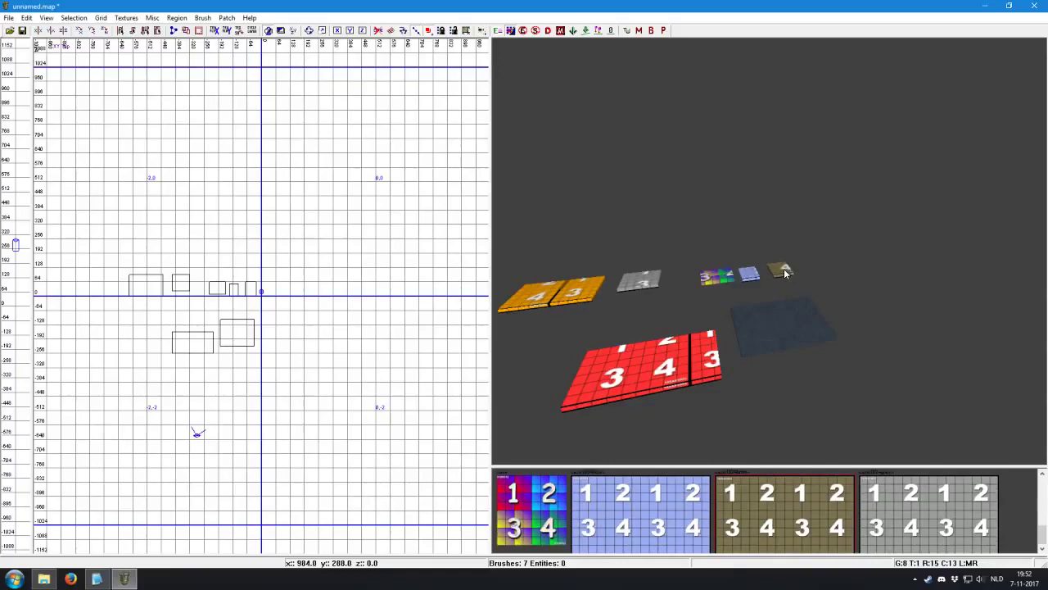
scroll(333, 300, "down", 1)
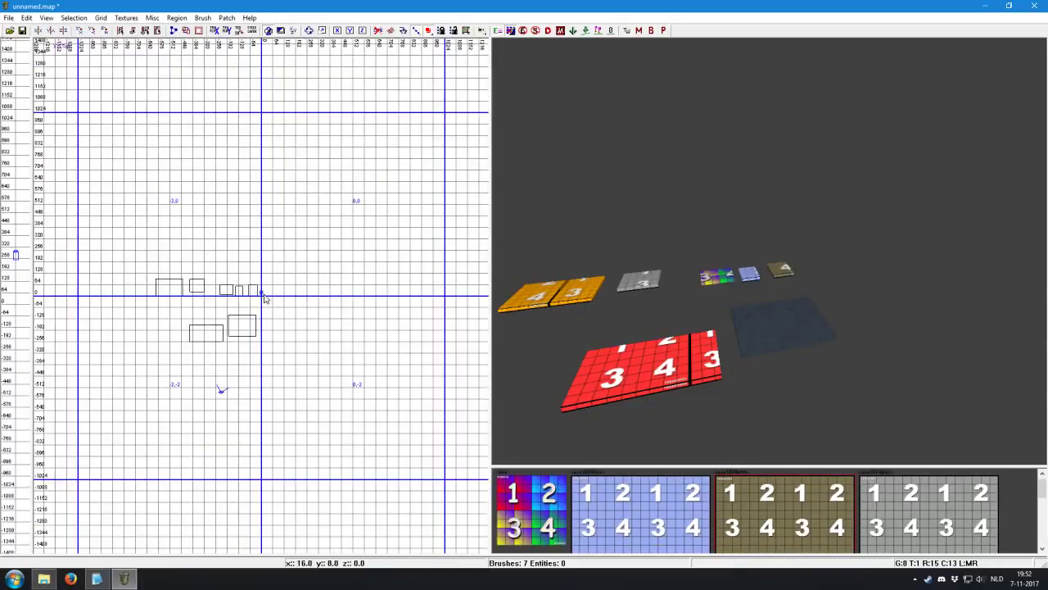
Draw a 704 by 704 brush, raise it to 192 units tall and hollow it.
left_click_drag(263, 296, 380, 176)
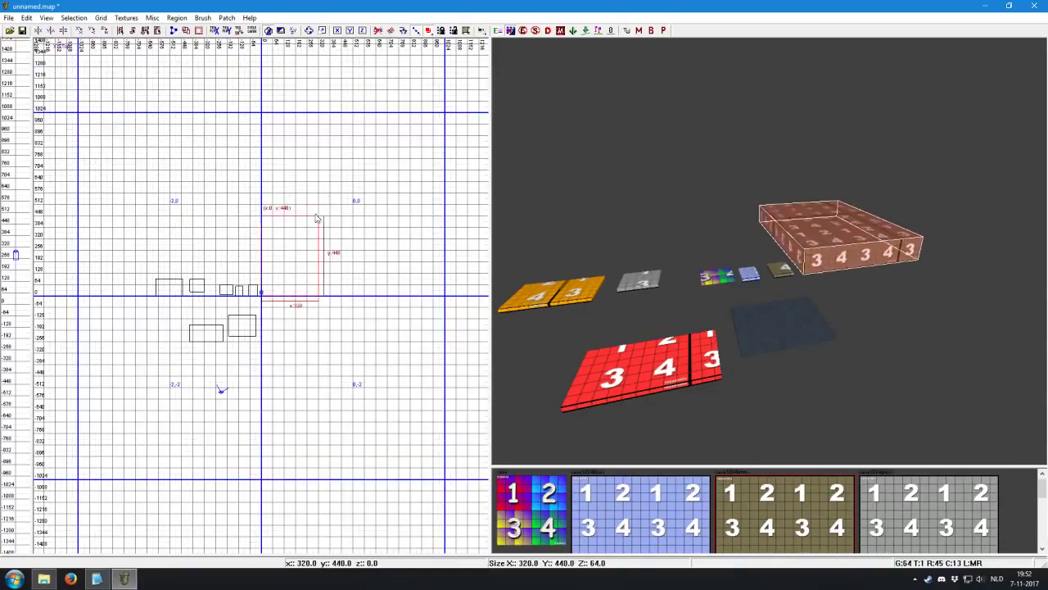
key("ctrl+Tab")
left_click_drag(245, 226, 238, 203)
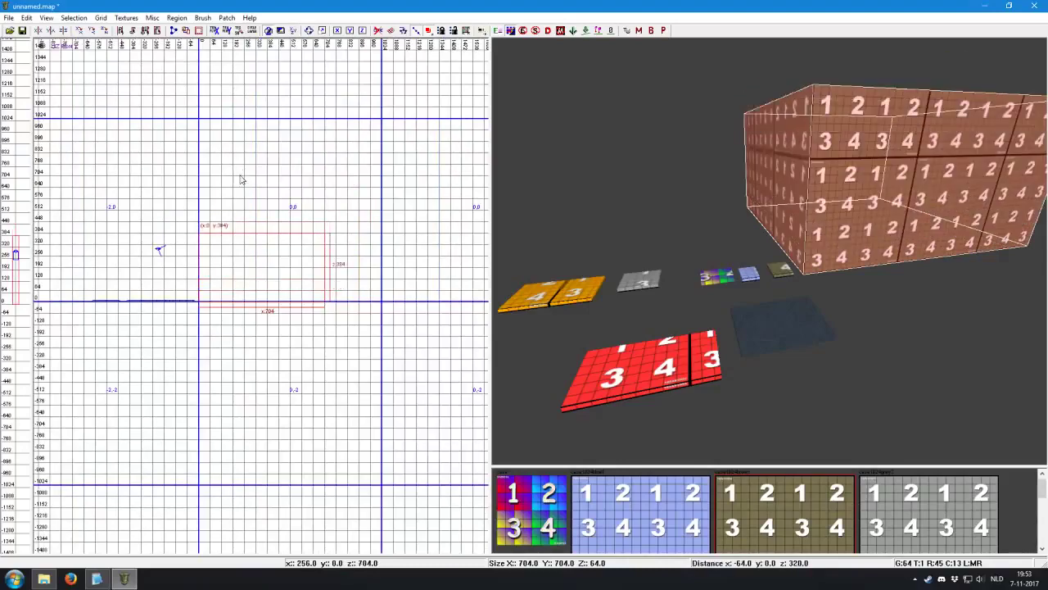
right_click(592, 171)
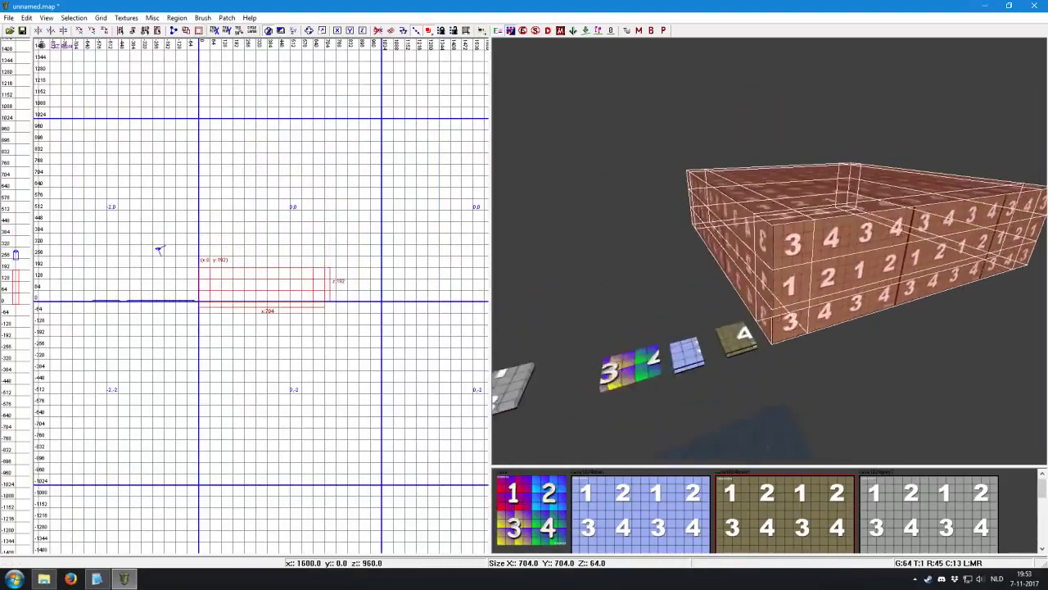
key("Up")
key("Escape")
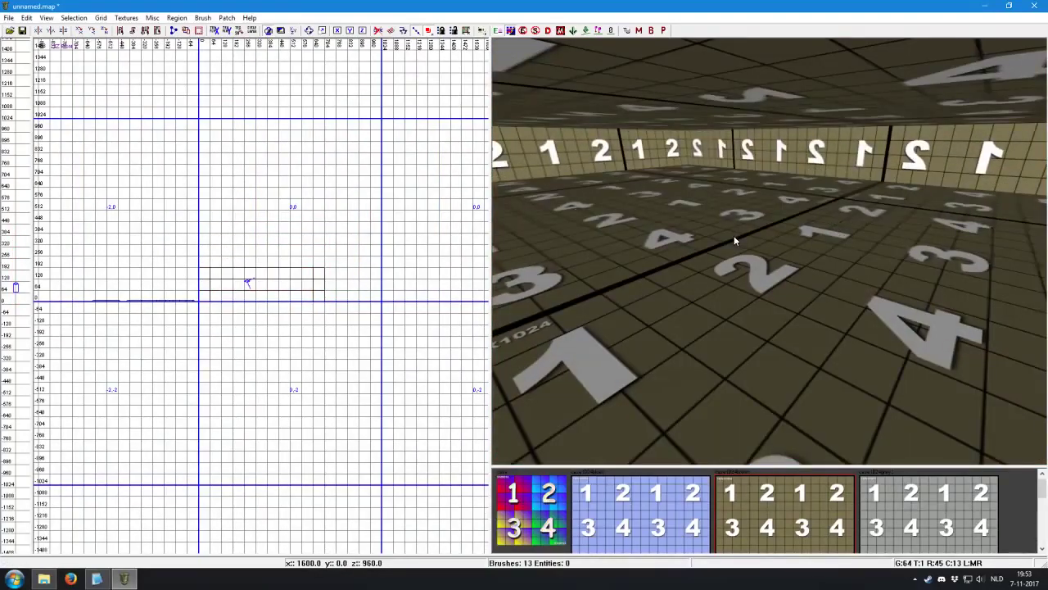
Lower the floor brush and narrow the ceiling brush to 576 units wide.
left_click(725, 244, "shift")
mouse_move(238, 295)
left_mouse_down()
mouse_move(237, 308)
mouse_move(255, 310)
left_mouse_up()
key("Escape")
left_click(665, 122, "shift")
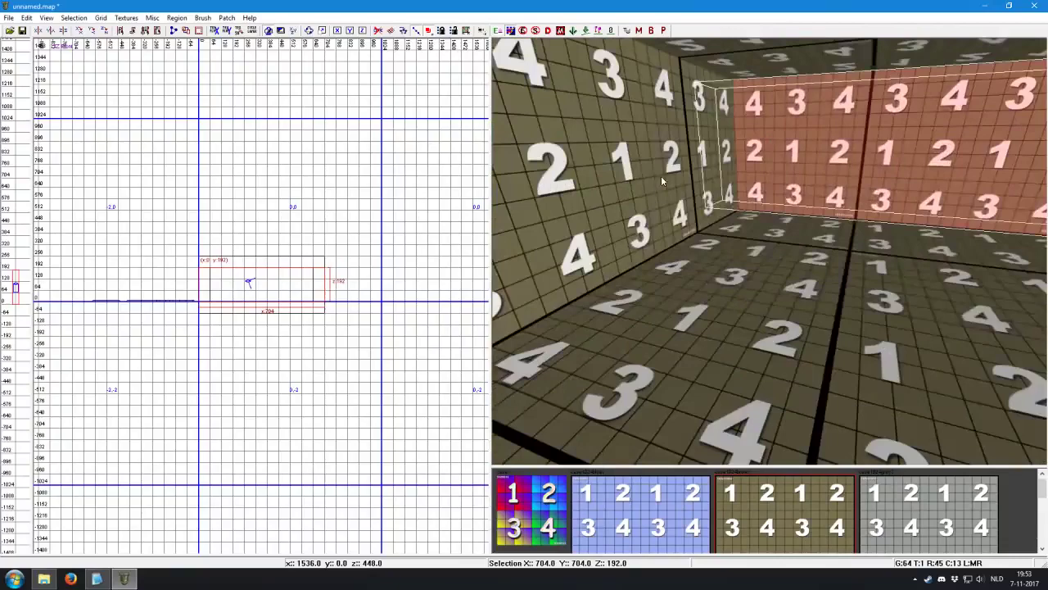
key("ctrl+Tab")
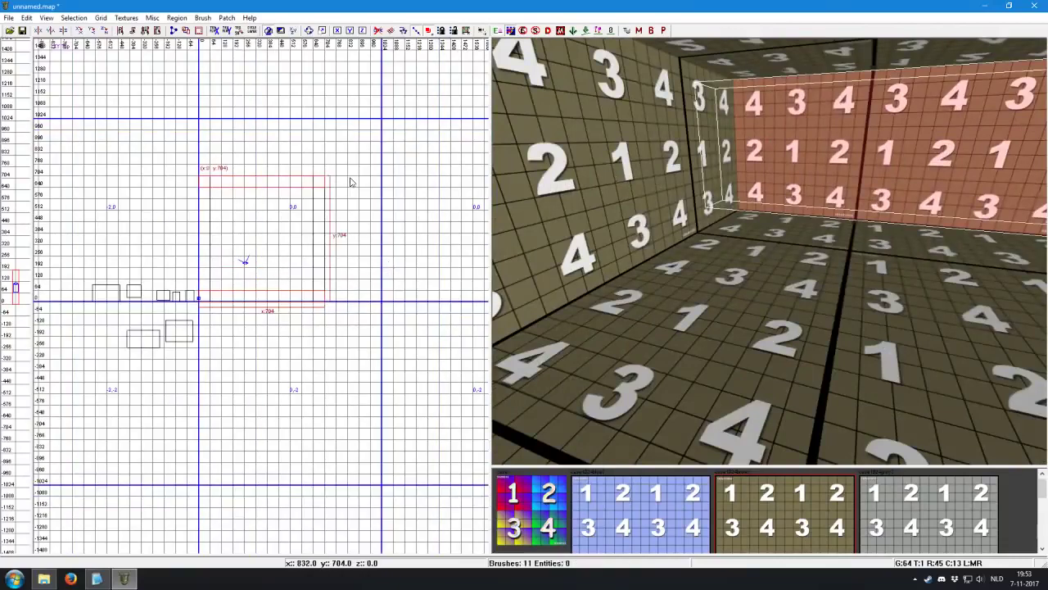
left_click_drag(366, 253, 343, 253)
key("Escape")
right_click_drag(737, 205, 838, 182)
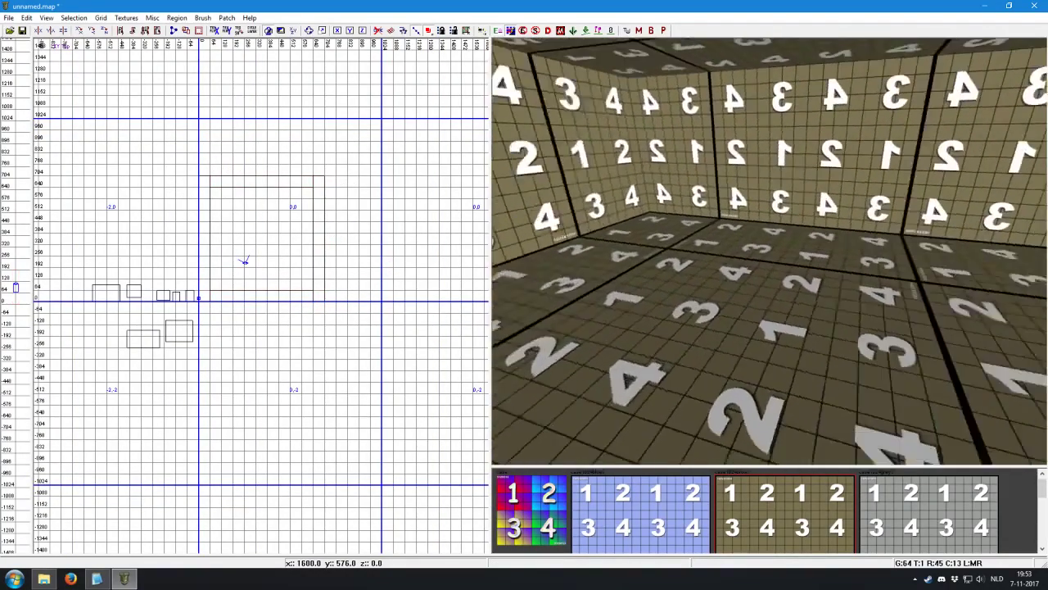
mouse_move(799, 221)
right_mouse_down()
mouse_move(799, 246)
mouse_move(786, 198)
mouse_move(787, 246)
mouse_move(778, 200)
right_mouse_up()
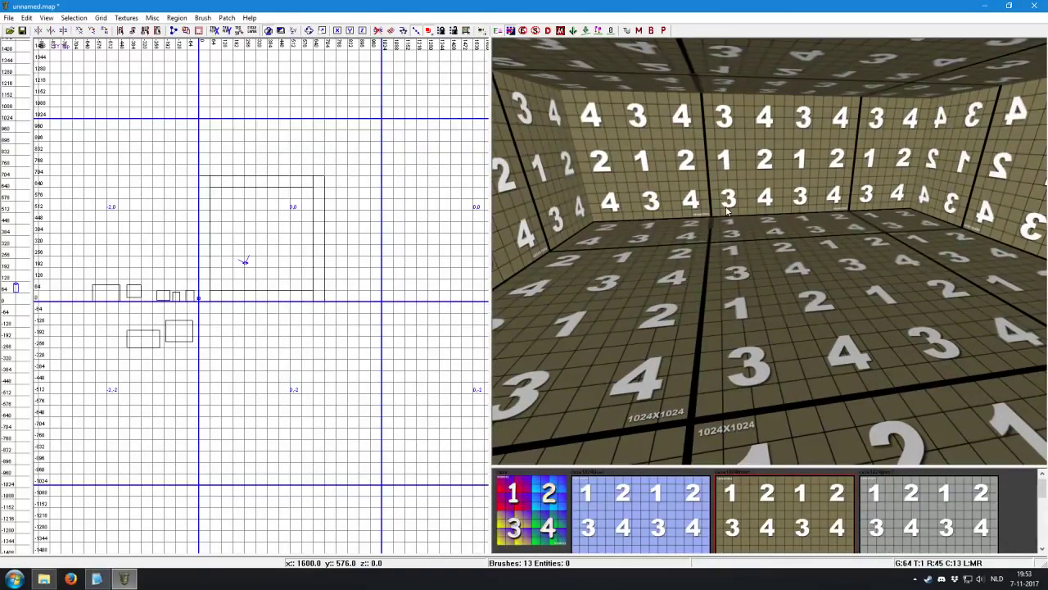
right_click_drag(741, 209, 734, 221)
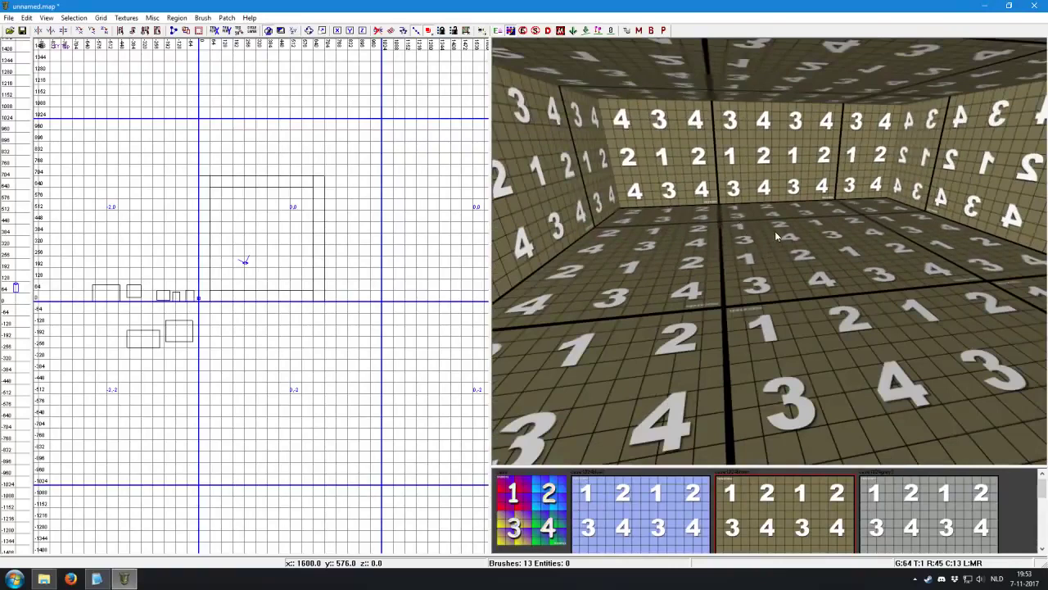
Clip the back wall at two cut lines and delete the middle piece.
left_click(710, 170, "shift")
scroll(267, 232, "up", 2)
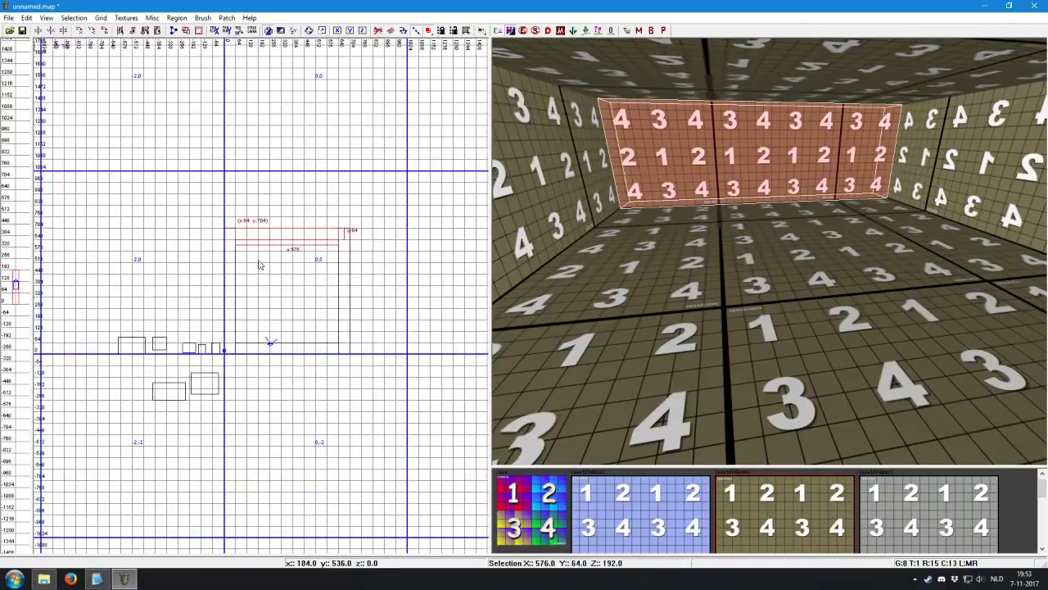
scroll(267, 232, "up", 2)
scroll(267, 232, "up", 2)
left_click(253, 199)
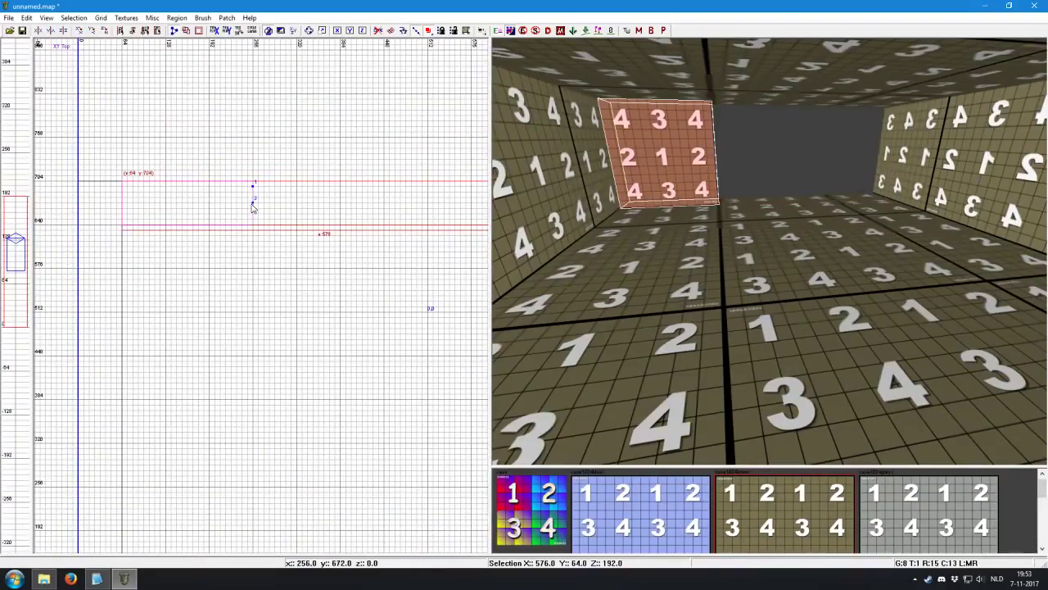
key("shift+Return")
left_click(342, 194)
left_click(341, 215)
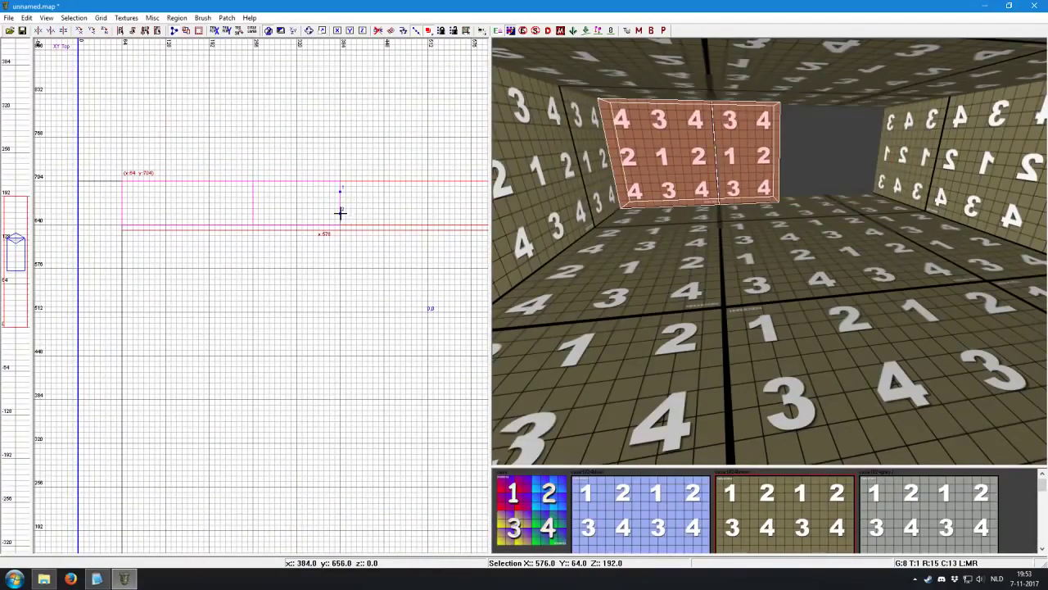
key("shift+Return")
key("Escape")
left_click(747, 136, "shift")
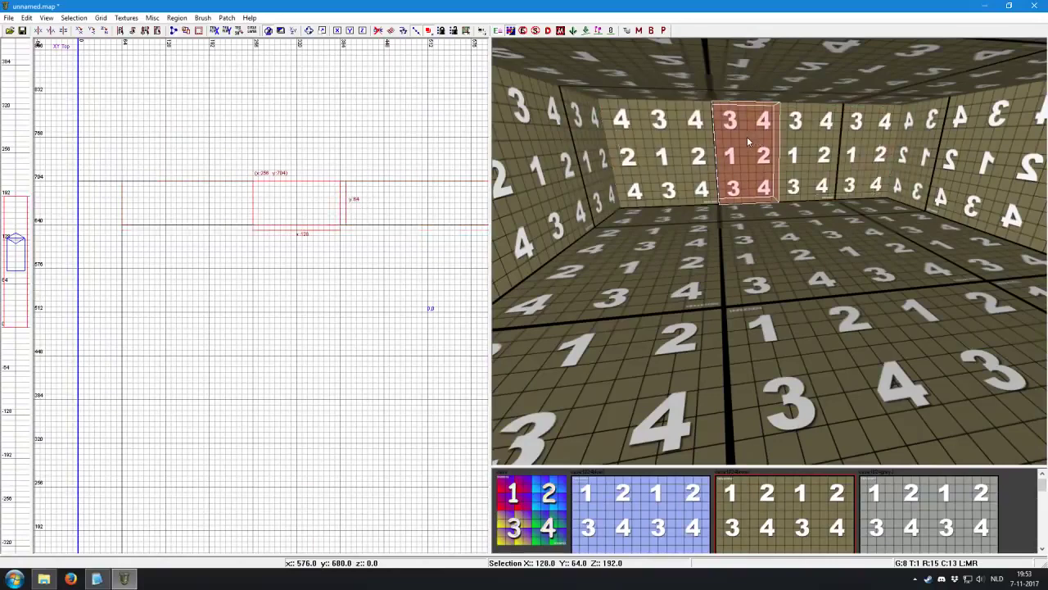
key("BackSpace")
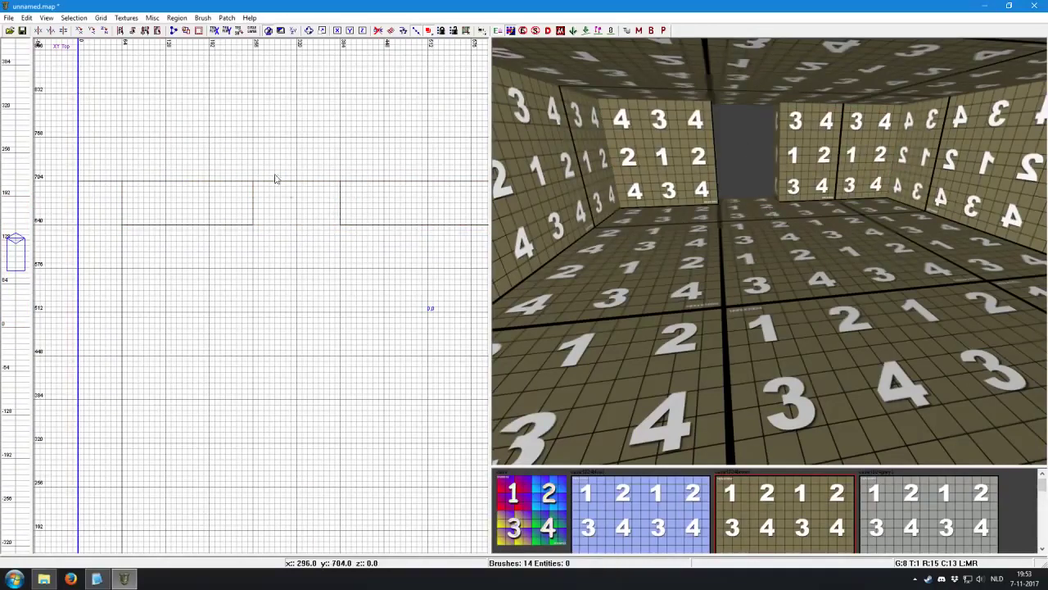
Draw a new brush spanning the doorway gap in the Top view.
left_click_drag(256, 182, 343, 139)
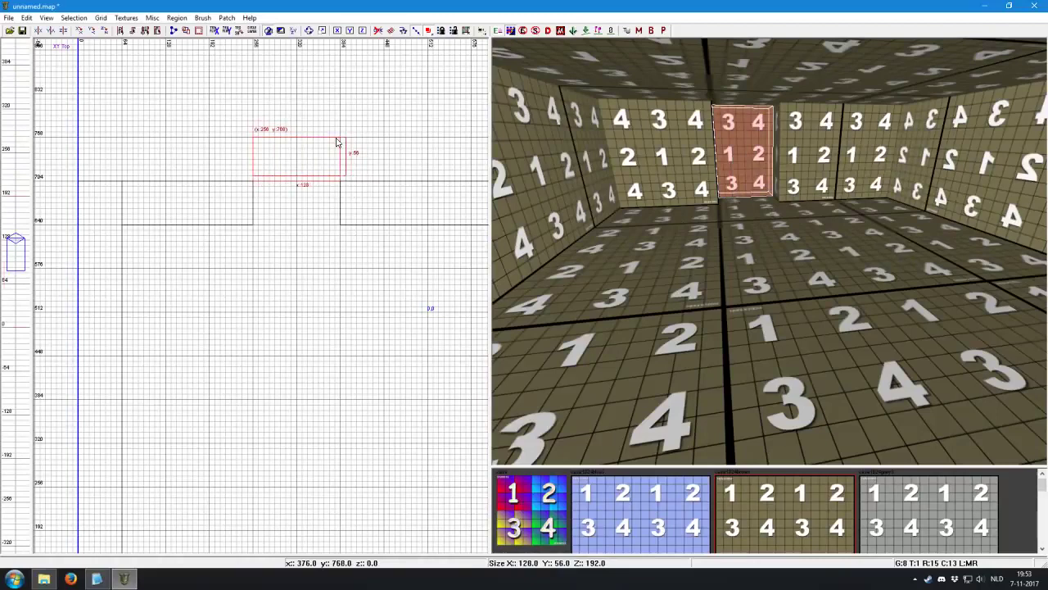
left_click_drag(303, 201, 301, 221)
left_click_drag(314, 122, 311, 70)
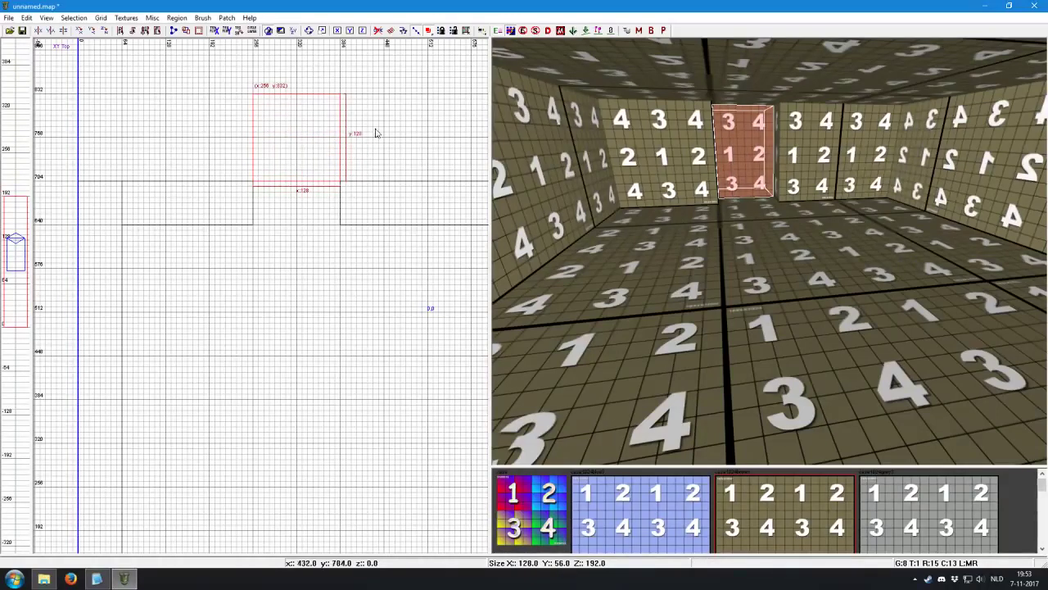
left_click_drag(351, 133, 424, 133)
left_click_drag(229, 130, 171, 119)
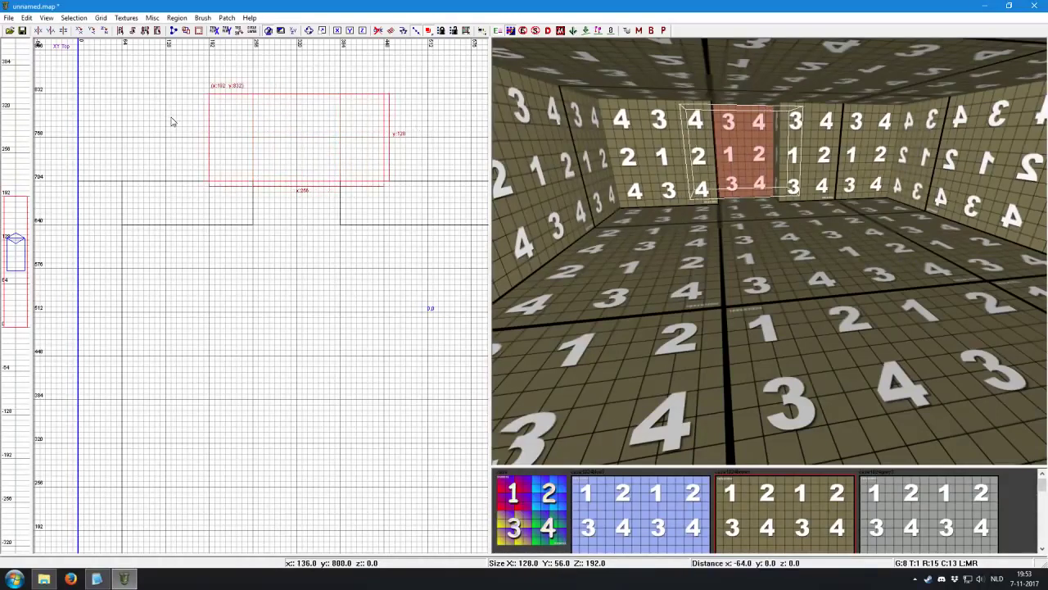
Resize the doorway brush to 320 units tall in the Front view.
key("ctrl+Tab")
key("ctrl+Tab")
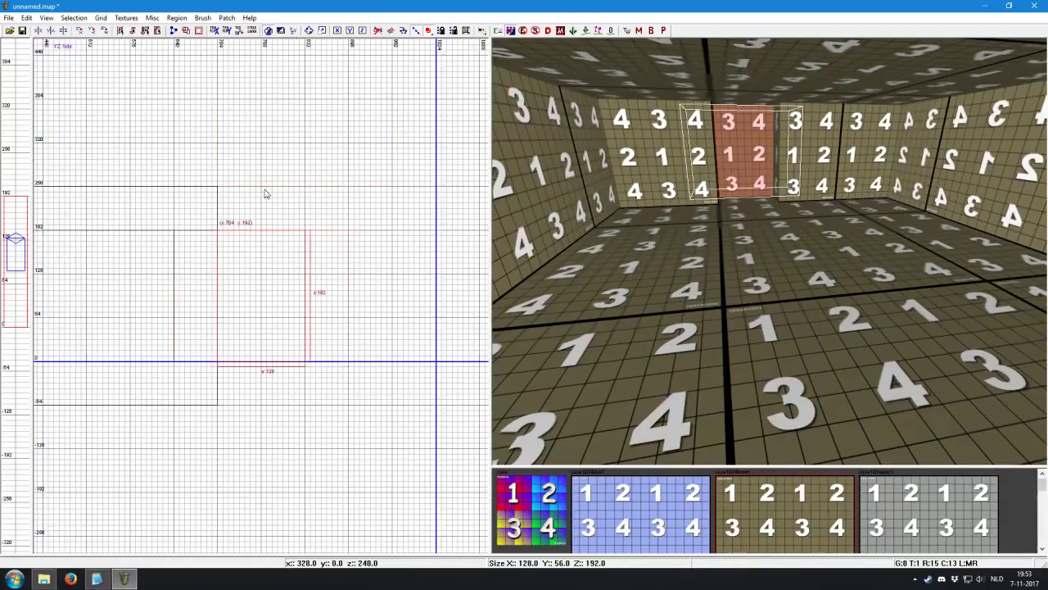
key("ctrl+Tab")
key("ctrl+Tab")
left_click_drag(248, 202, 245, 164)
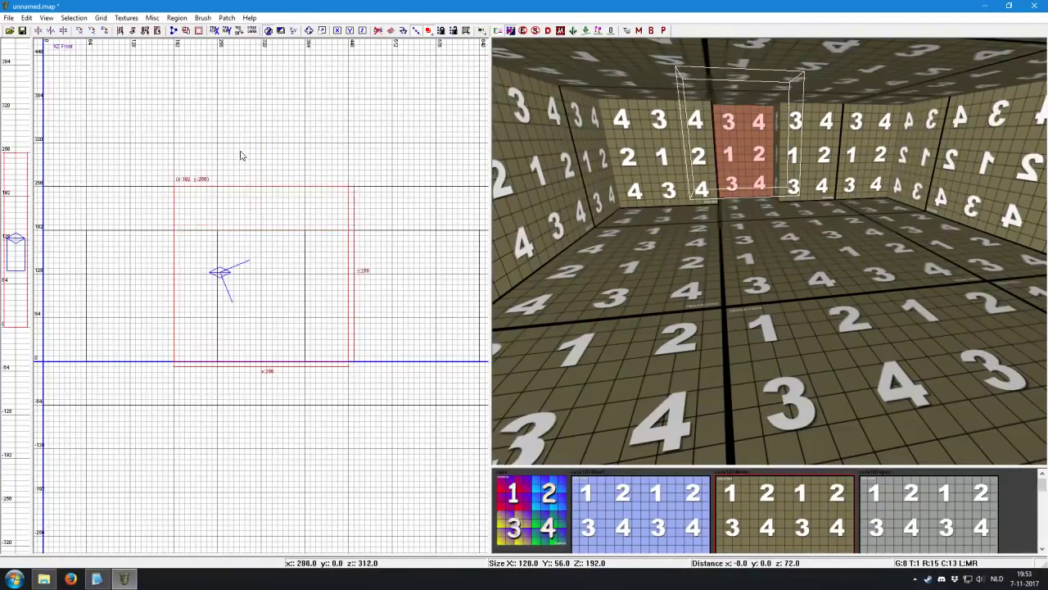
left_click_drag(234, 385, 237, 435)
left_click_drag(240, 137, 238, 116)
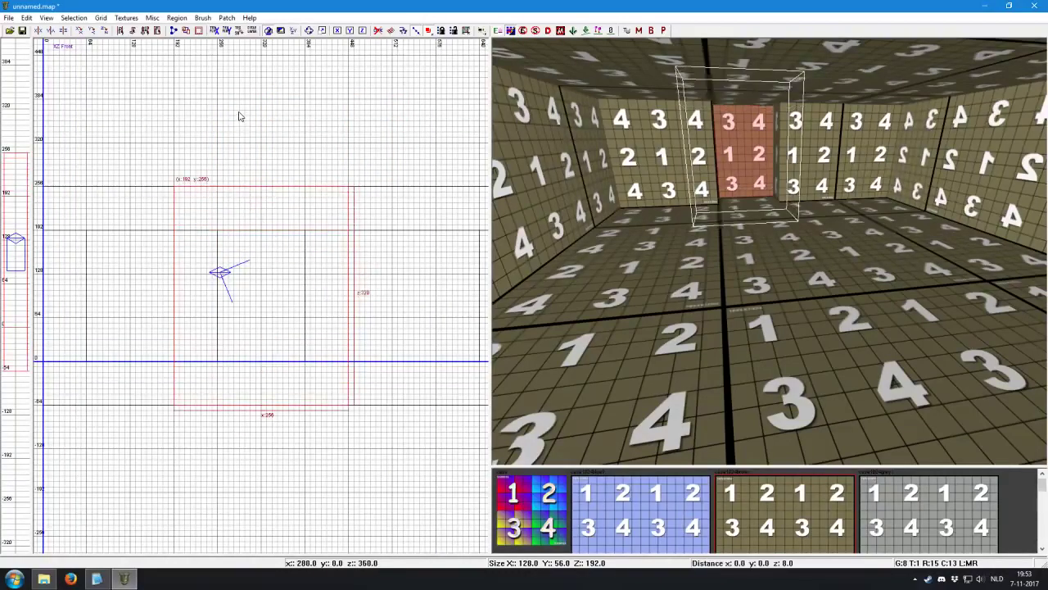
key("8")
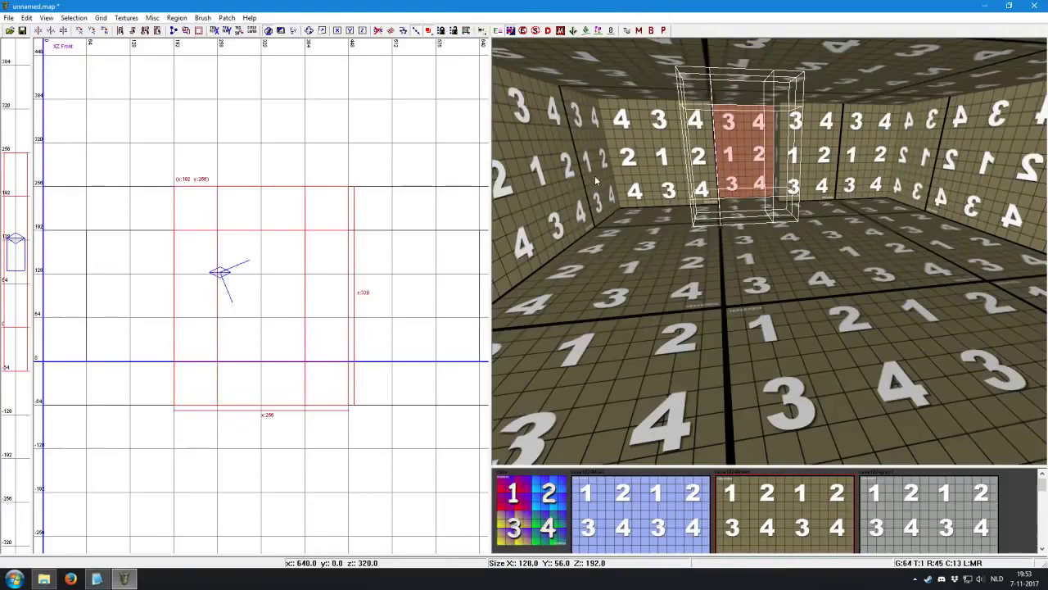
right_click(717, 173)
Select the floor, walls and ceiling and move them up one grid step.
left_click(717, 174, "shift")
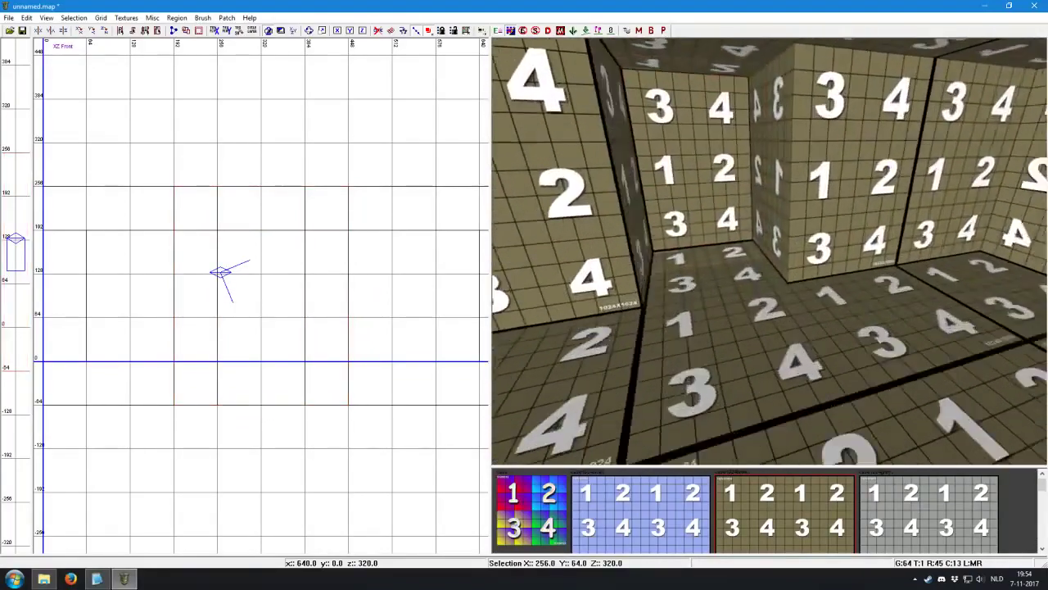
left_click(745, 291, "shift")
left_click(666, 274, "shift")
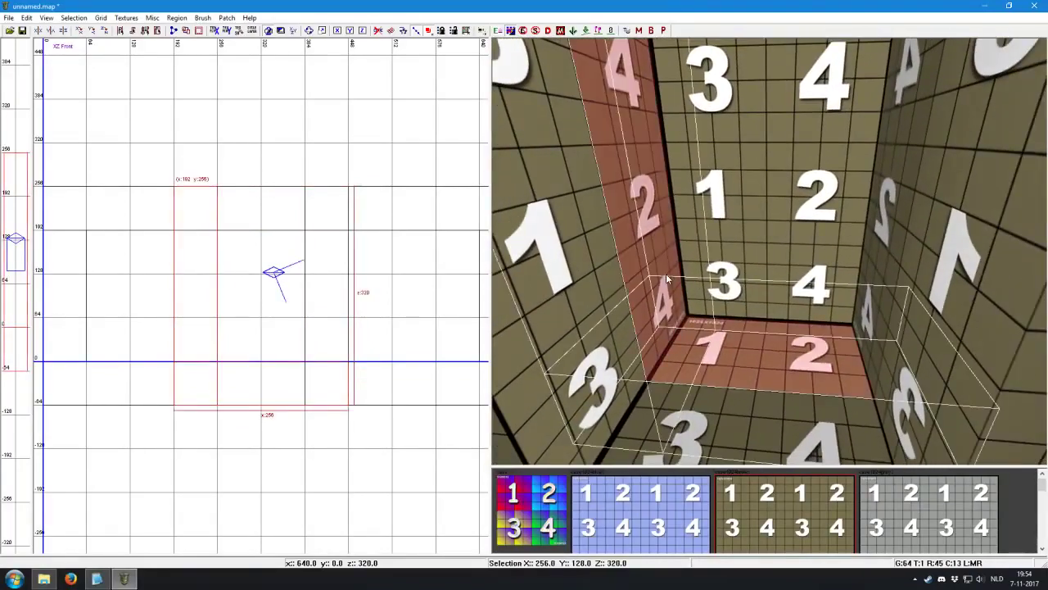
left_click(762, 258, "shift")
left_click(886, 243, "shift")
key("End")
left_click(768, 139, "shift")
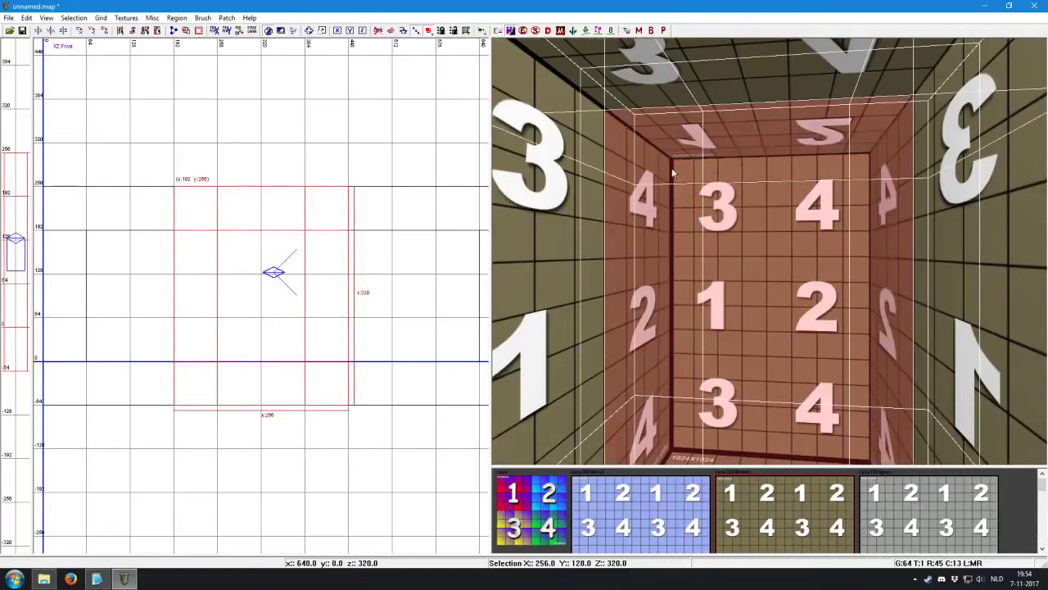
key("ctrl+Tab")
scroll(286, 341, "up", 2)
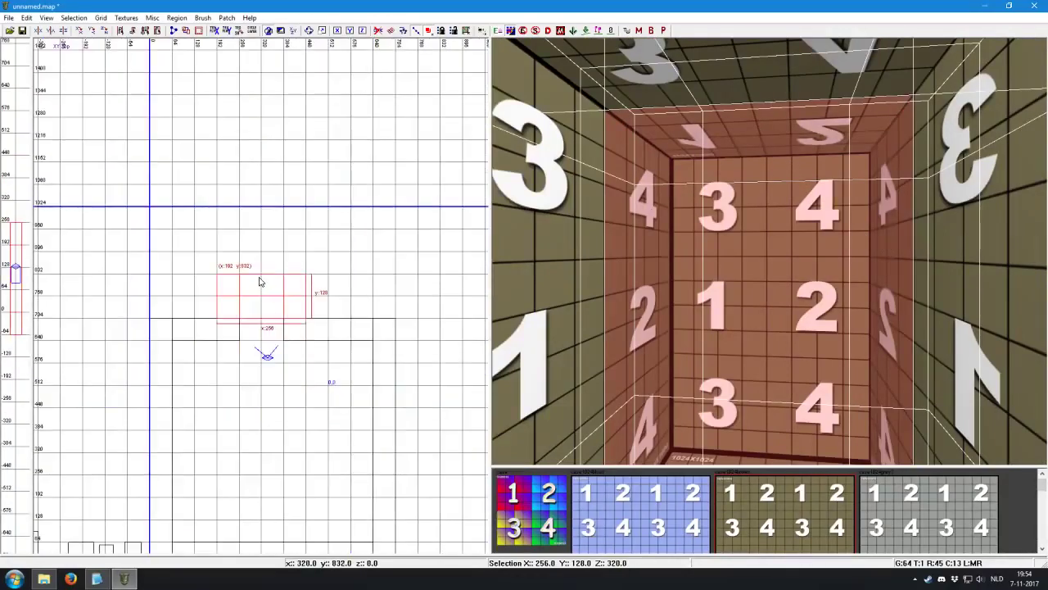
left_click_drag(259, 282, 259, 277)
Resize the back wall to 128 by 64, then select and deselect the side walls.
key("Escape")
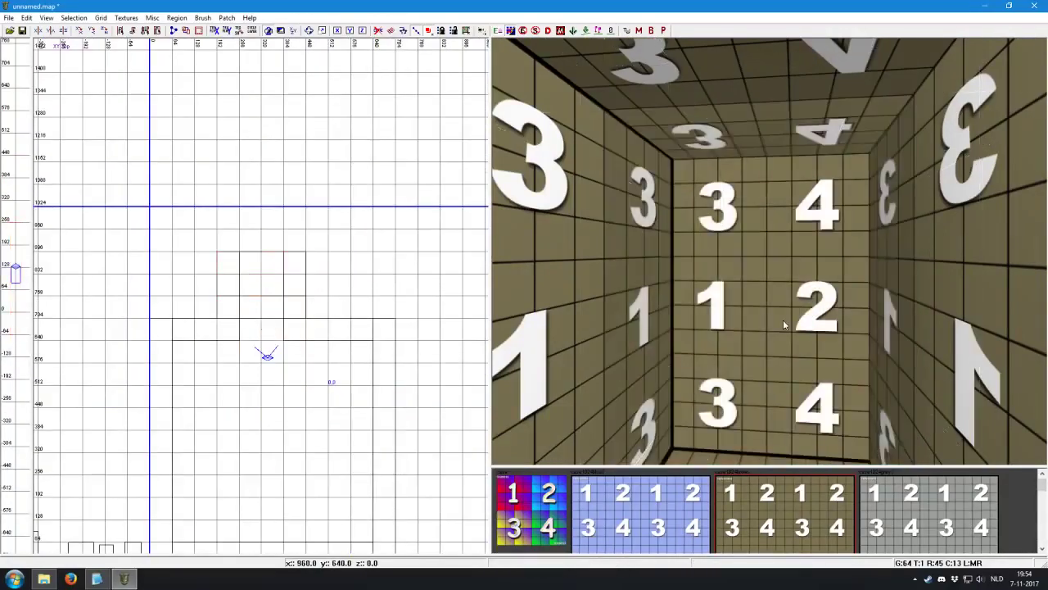
left_click(783, 319, "shift")
left_click_drag(262, 317, 262, 304)
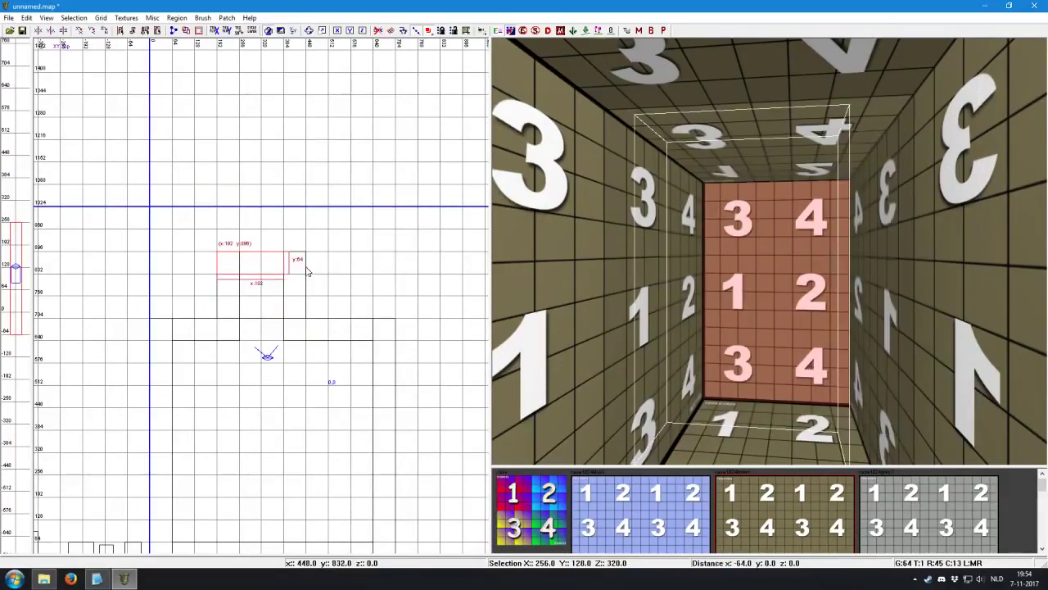
left_click_drag(188, 262, 199, 262)
key("ctrl+Tab")
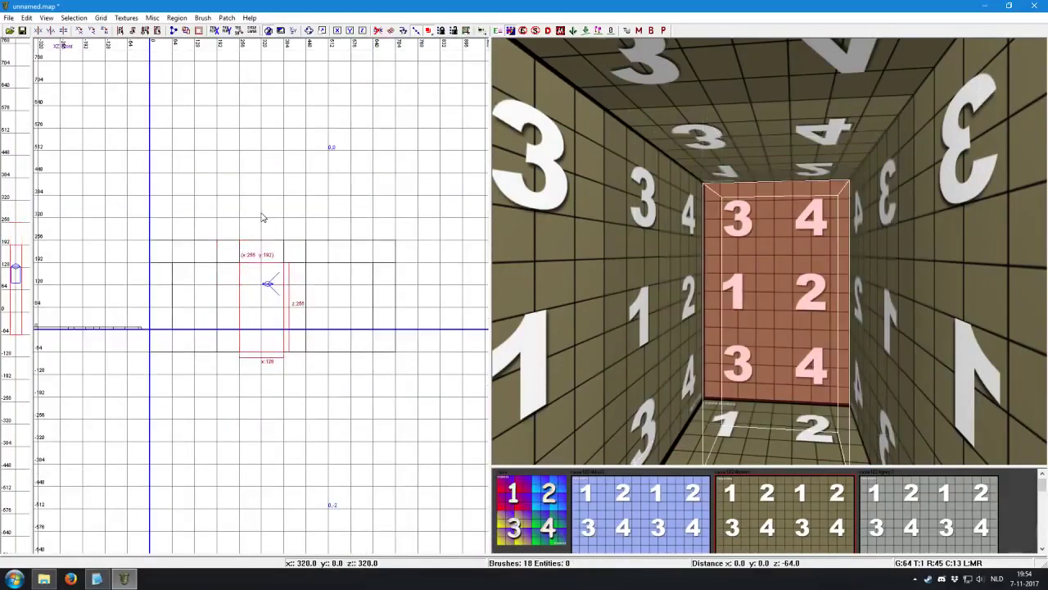
key("Escape")
left_click(603, 354, "shift")
left_click(889, 295, "shift")
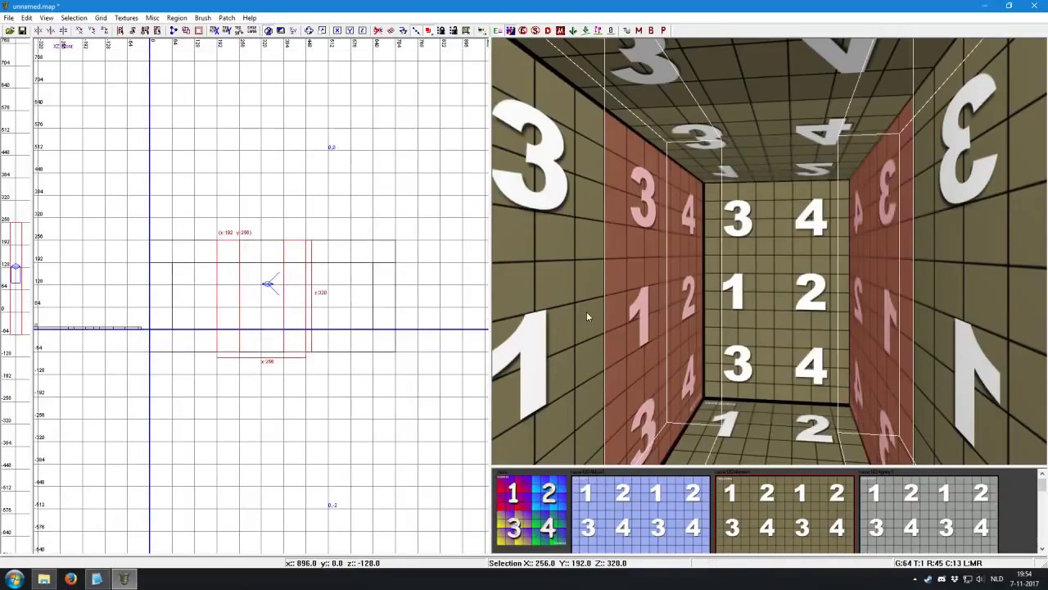
key("Escape")
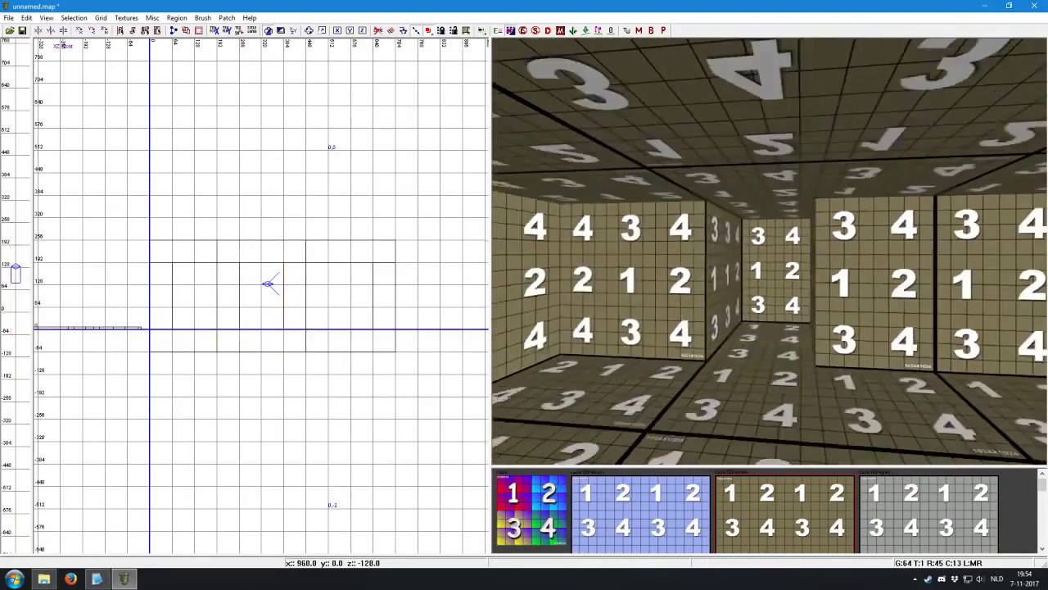
Free-look around the enlarged room in the 3D camera.
right_click(796, 293)
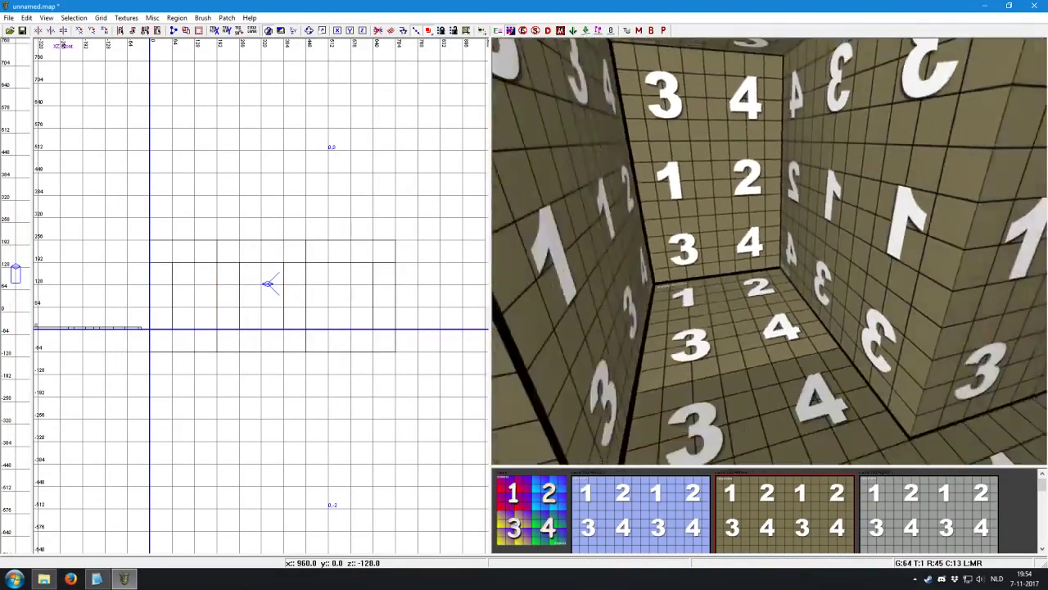
right_click(799, 296)
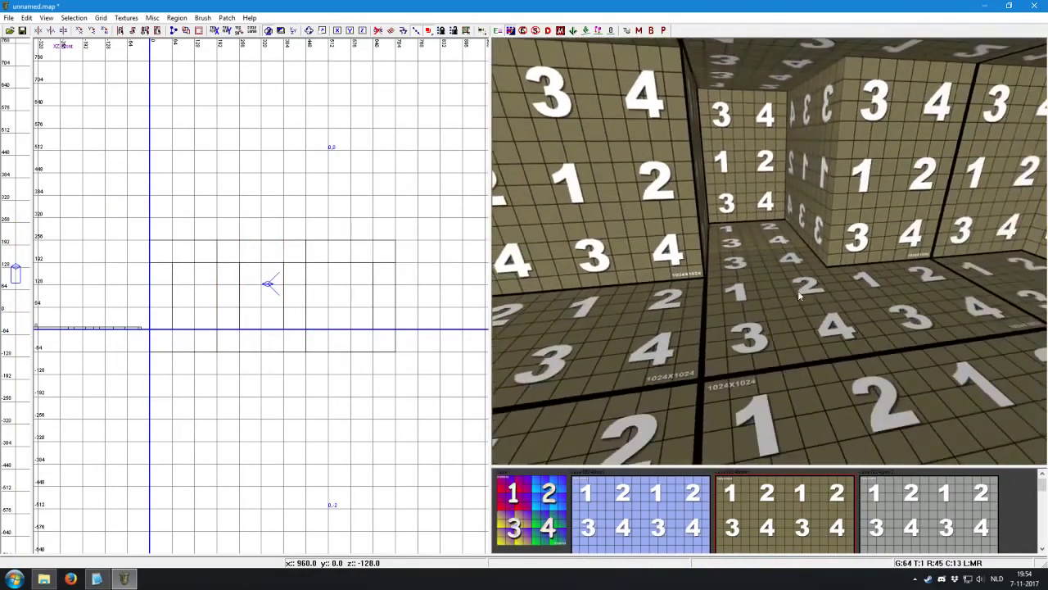
right_click(817, 215)
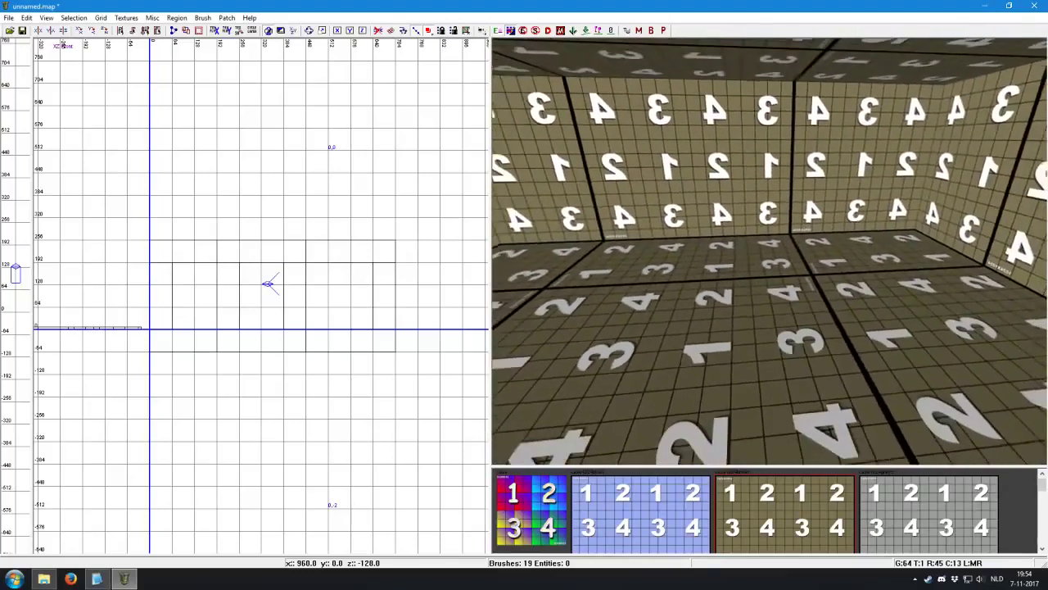
right_click(734, 282)
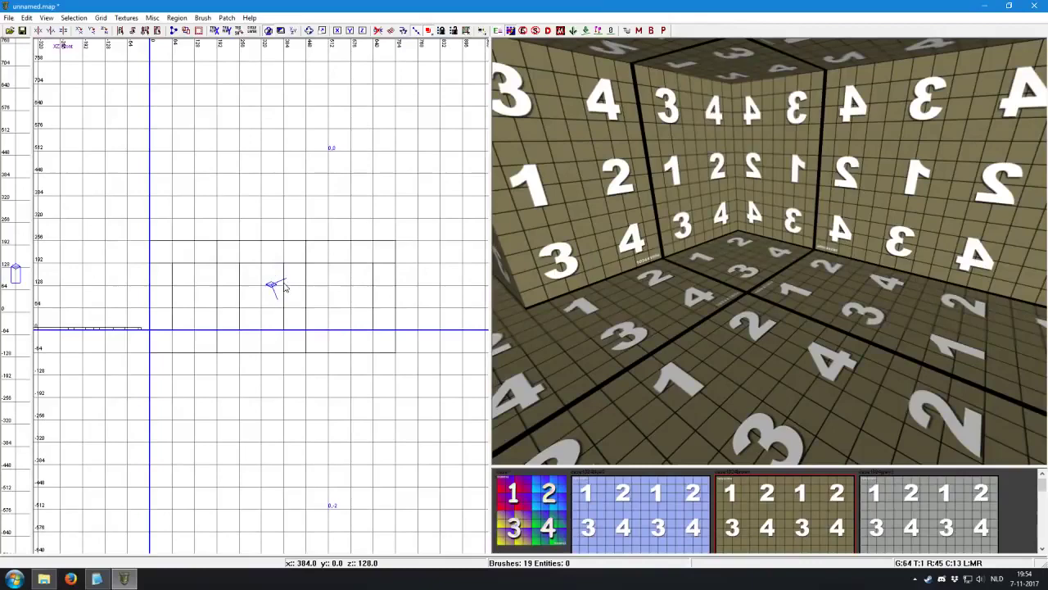
Build a 32-wide, 64-tall block on the floor with the colourful test texture.
key("ctrl+Tab")
key("ctrl+Tab")
key("4")
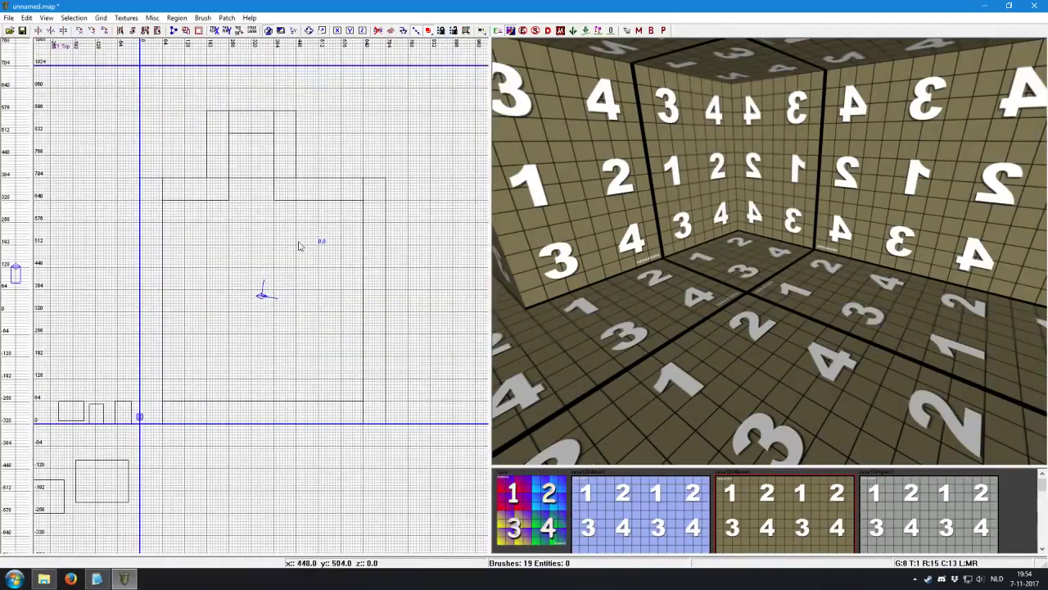
left_click_drag(300, 231, 289, 239)
scroll(322, 206, "up", 2)
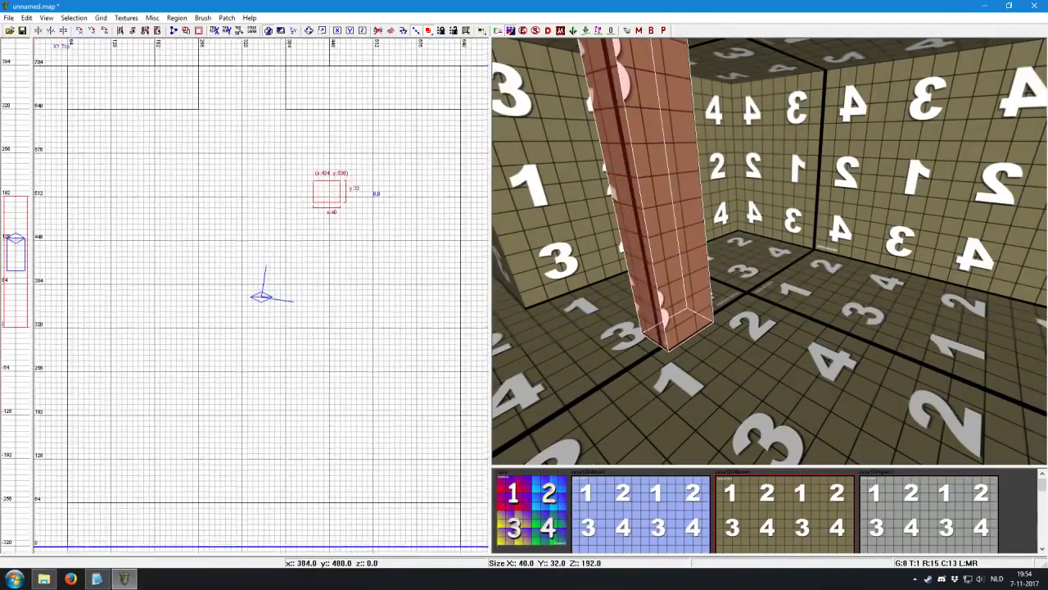
mouse_move(322, 207)
left_mouse_down()
mouse_move(338, 240)
mouse_move(337, 216)
left_mouse_up()
key("ctrl+Tab")
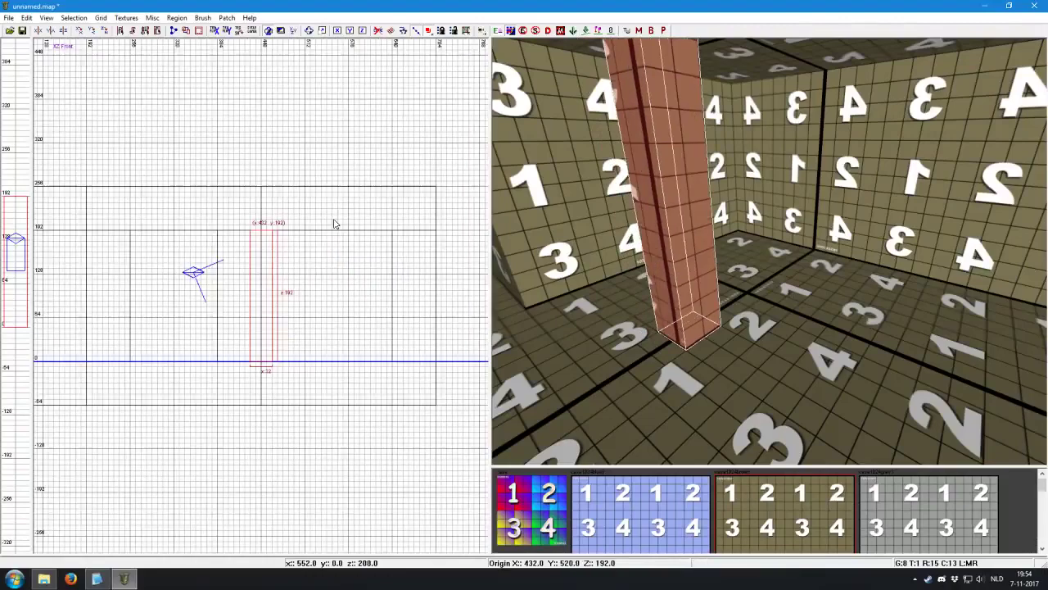
left_click_drag(257, 195, 270, 283)
mouse_move(769, 213)
right_mouse_down()
mouse_move(769, 246)
mouse_move(737, 246)
right_mouse_up()
left_click(541, 516)
key("Escape")
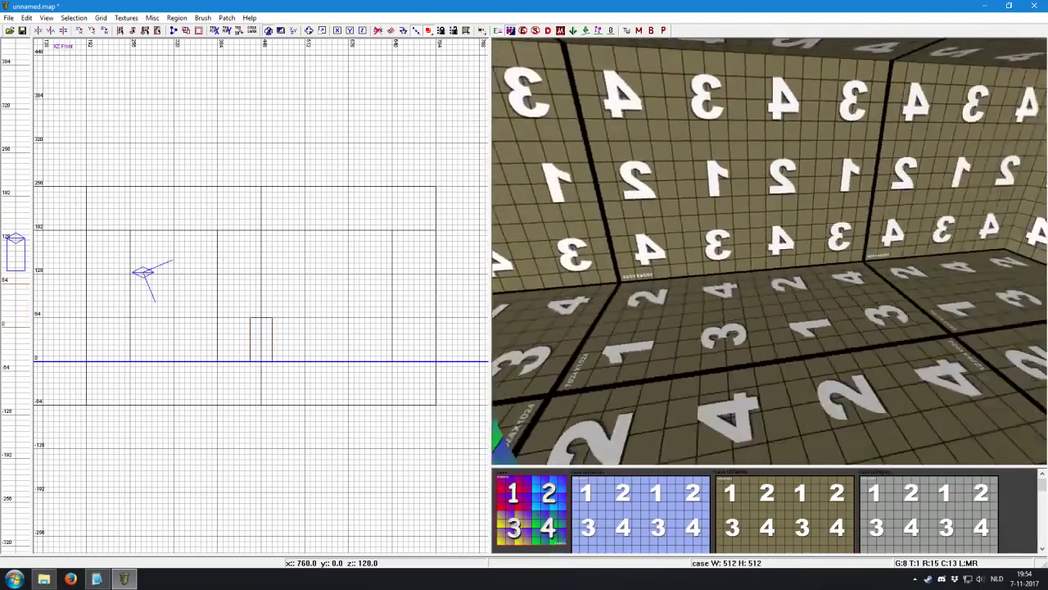
Select the far wall and clip it along two cut lines in the Top view.
right_click(755, 278)
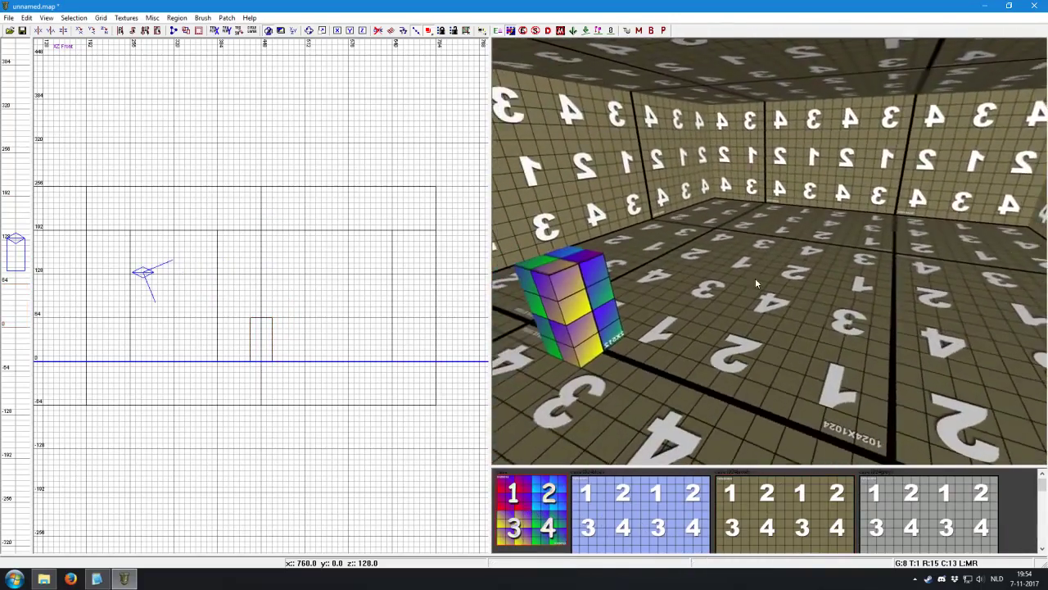
left_click(825, 175, "shift")
key("ctrl+Tab")
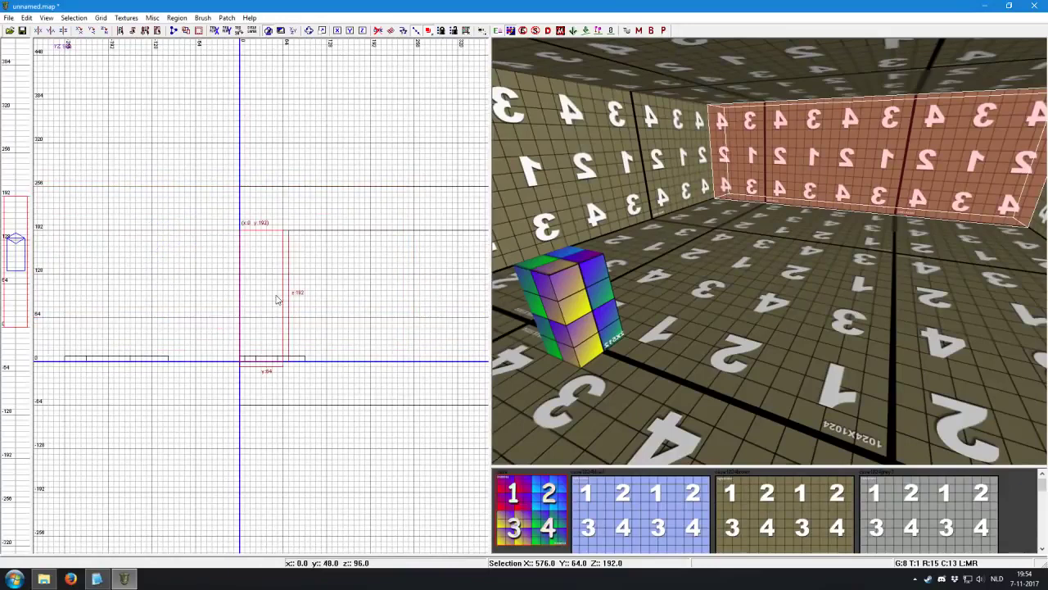
key("ctrl+Tab")
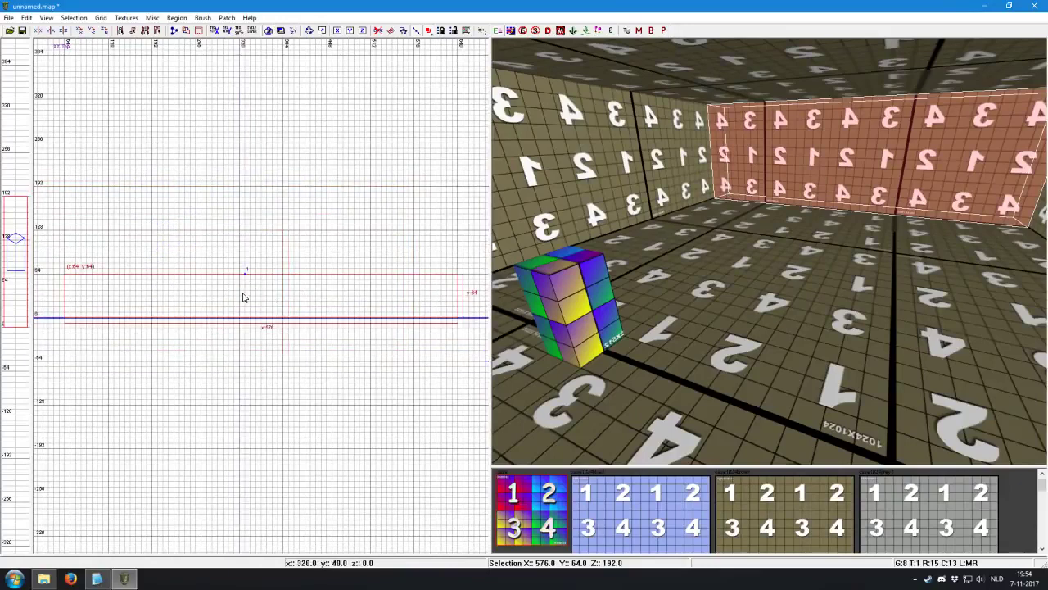
left_click(240, 297)
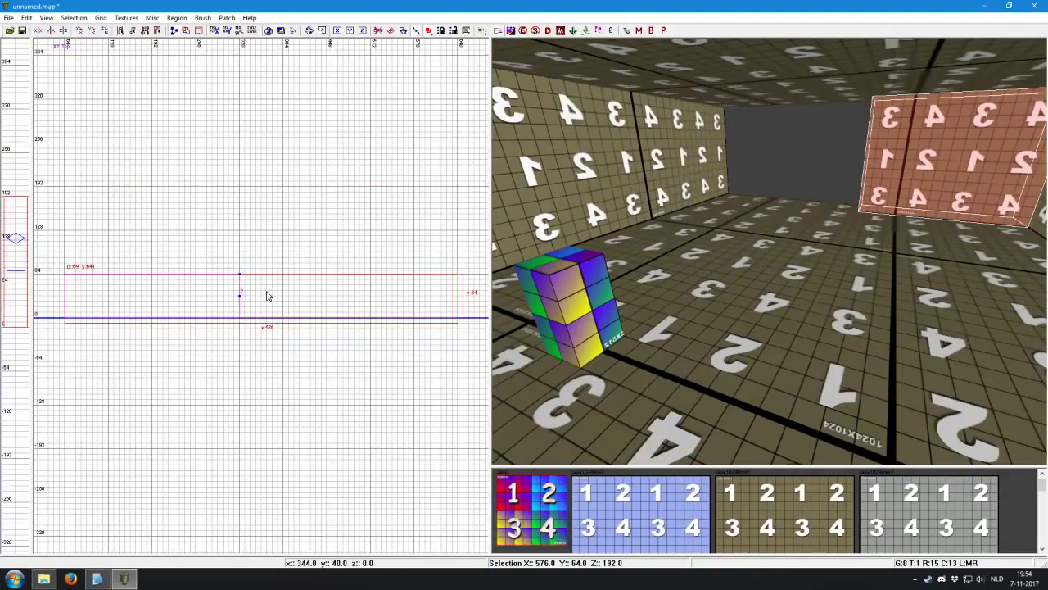
key("shift+Return")
left_click(327, 274)
left_click(327, 301)
key("shift+Return")
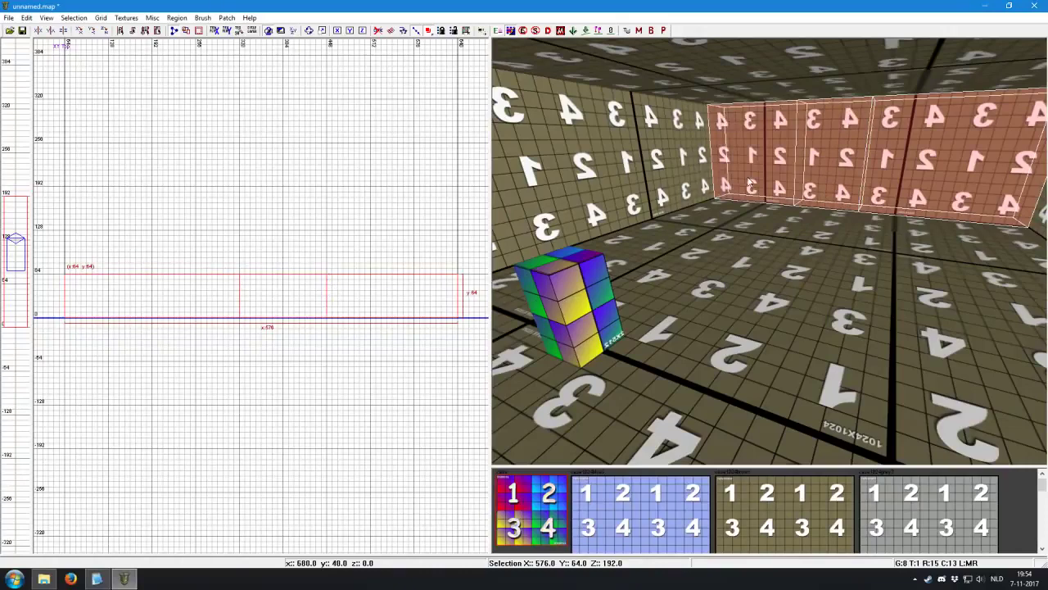
key("Escape")
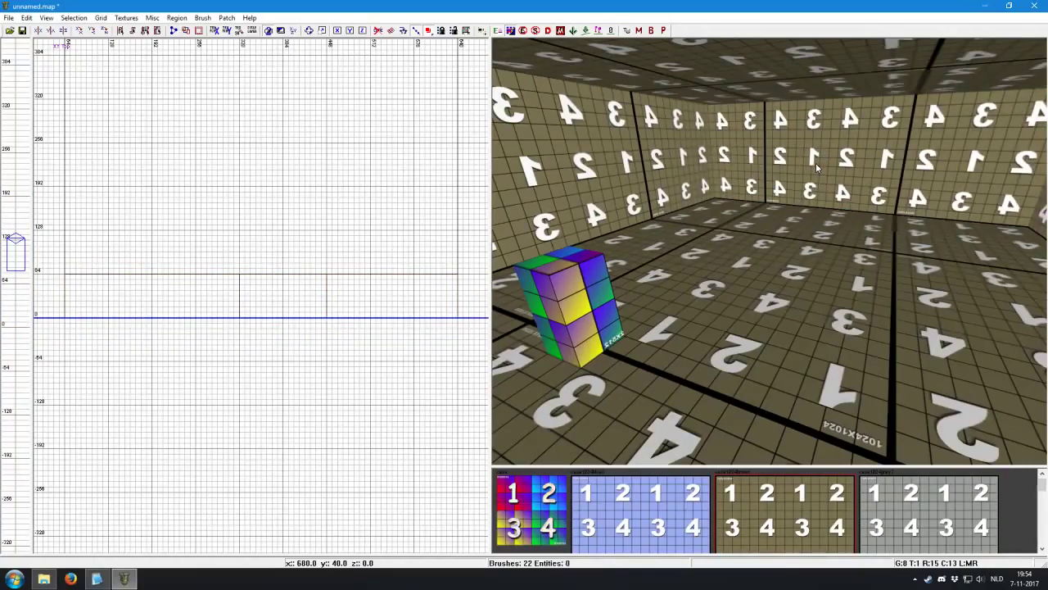
Delete the middle back-wall piece to open the doorway.
left_click(818, 161, "shift")
key("BackSpace")
key("Up")
key("Up")
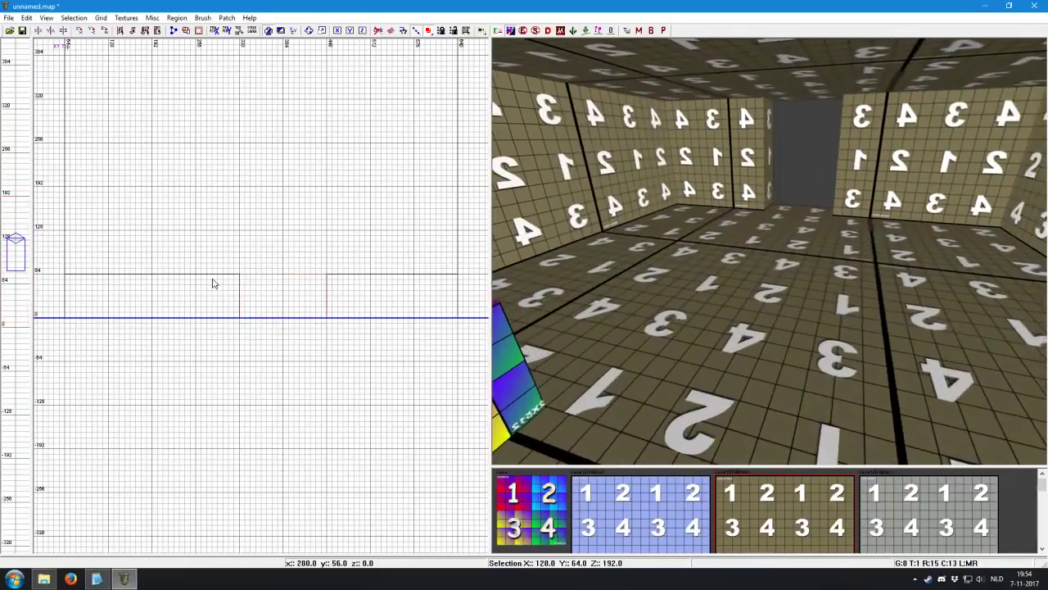
scroll(212, 284, "down", 1)
Draw a 256 by 352 brush beyond the opening and flatten it into the corridor floor.
left_click_drag(229, 257, 366, 433)
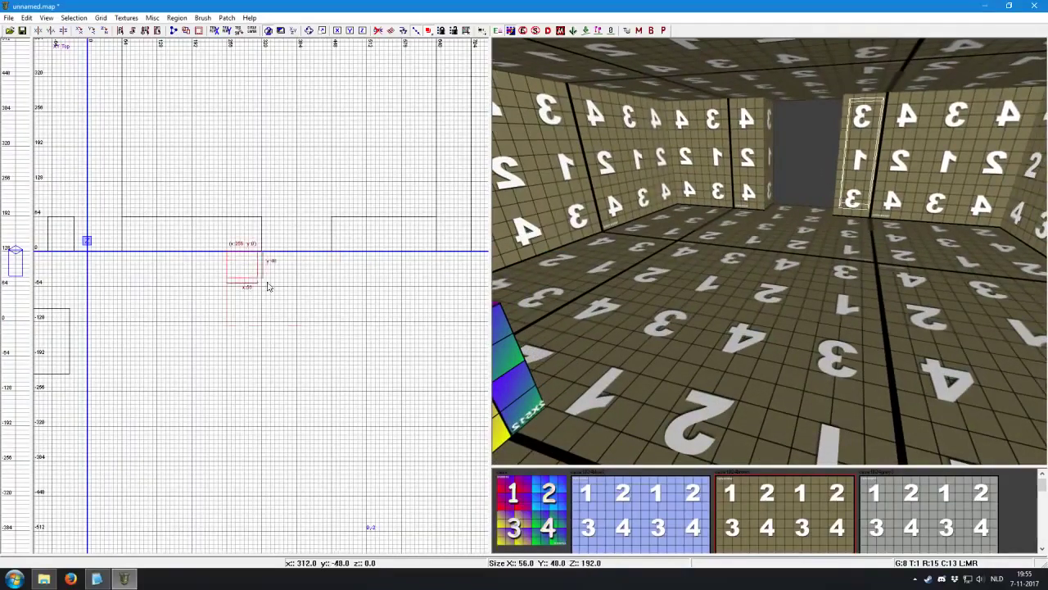
right_click_drag(366, 432, 369, 258)
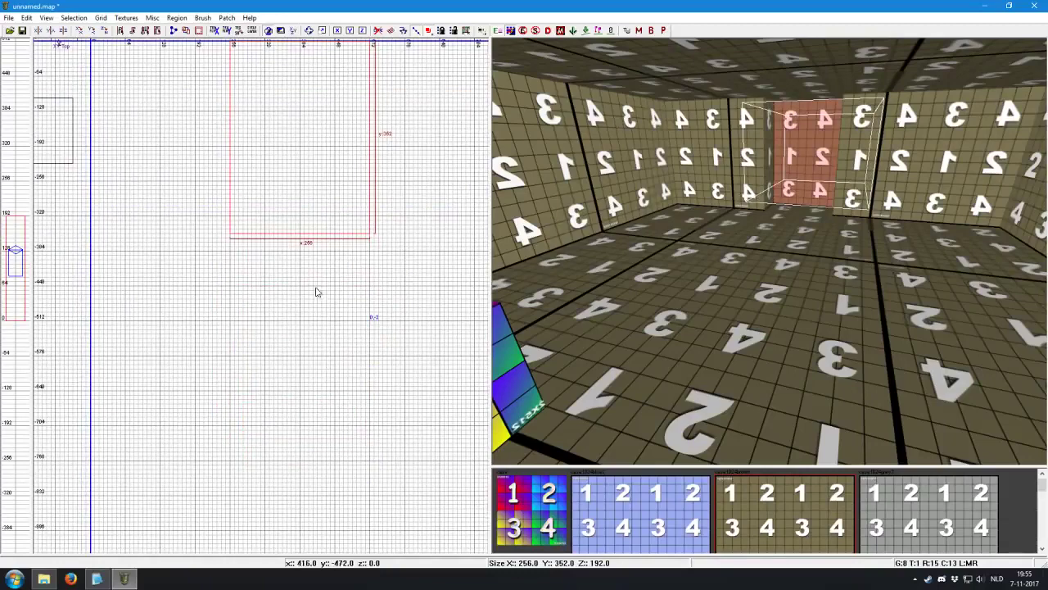
left_click_drag(317, 291, 318, 299)
key("Up")
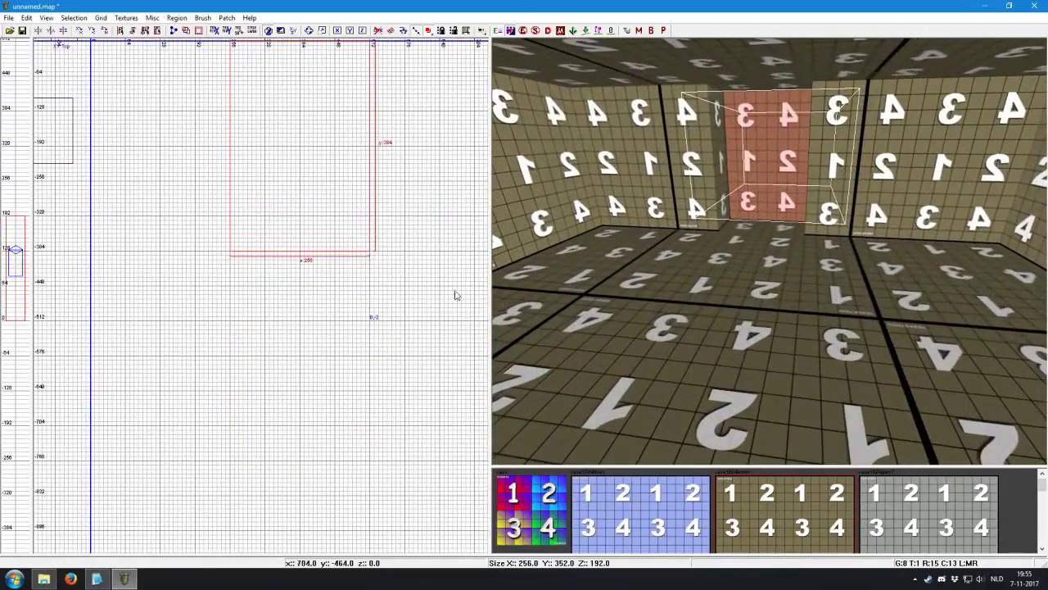
key("ctrl+Tab")
left_click_drag(245, 206, 246, 167)
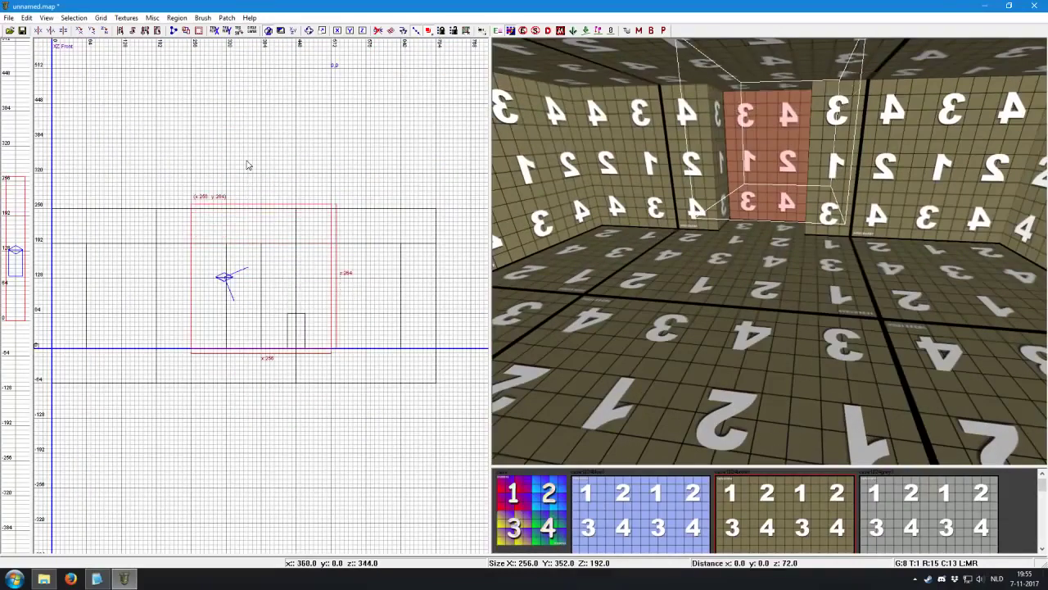
left_click_drag(251, 467, 249, 505)
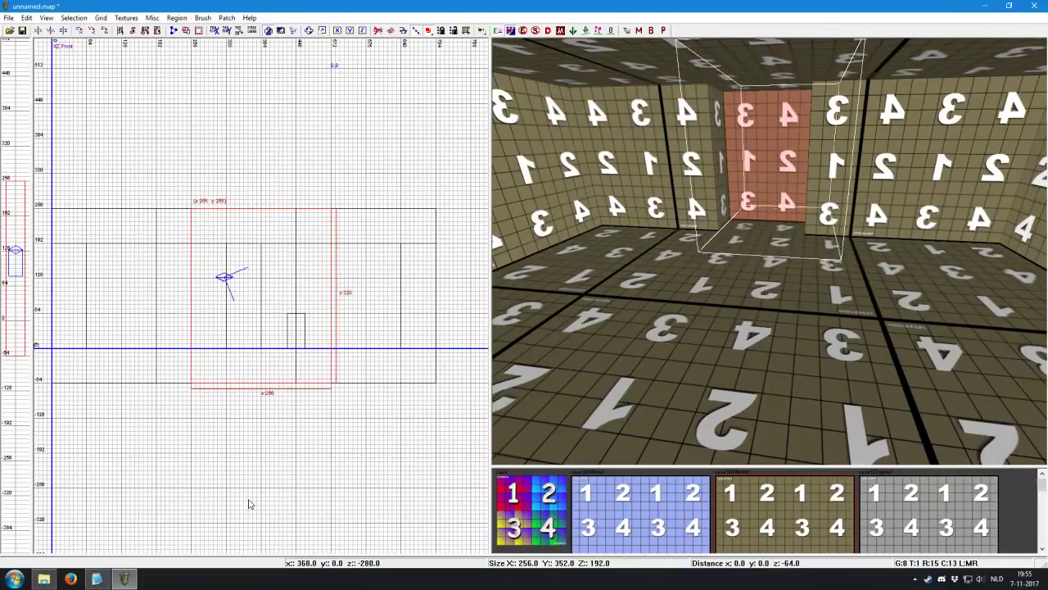
key("7")
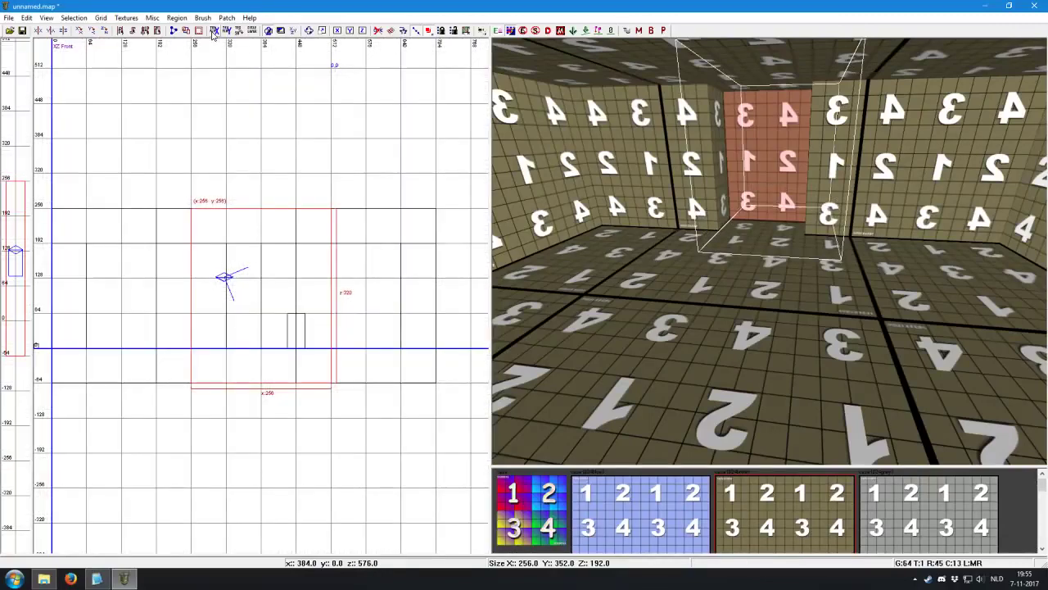
key("Up")
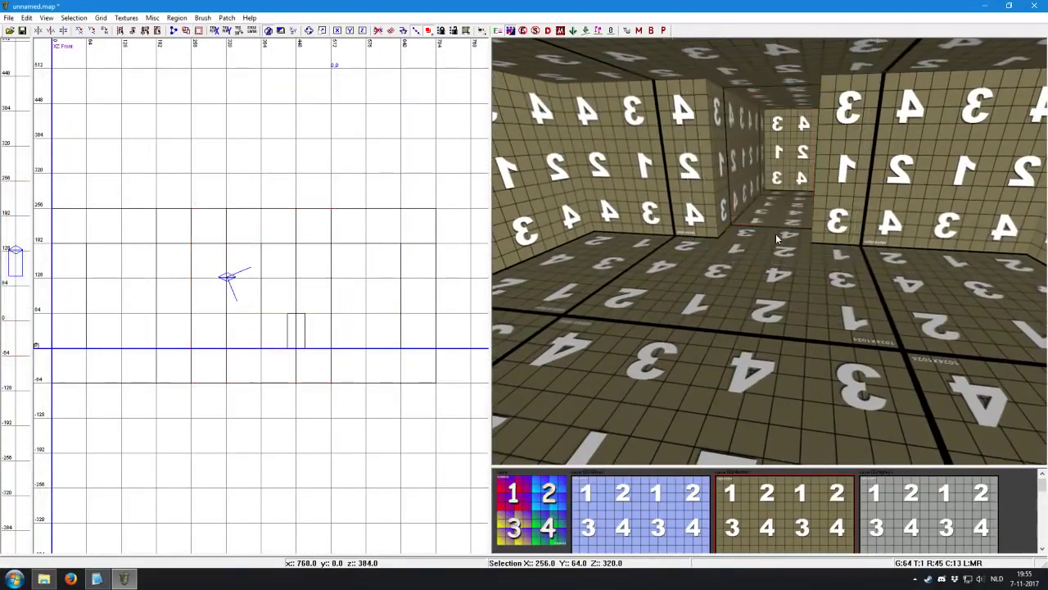
key("Up")
key("Escape")
Trim the left, right and back corridor walls to 192 units high.
left_click(766, 171, "shift")
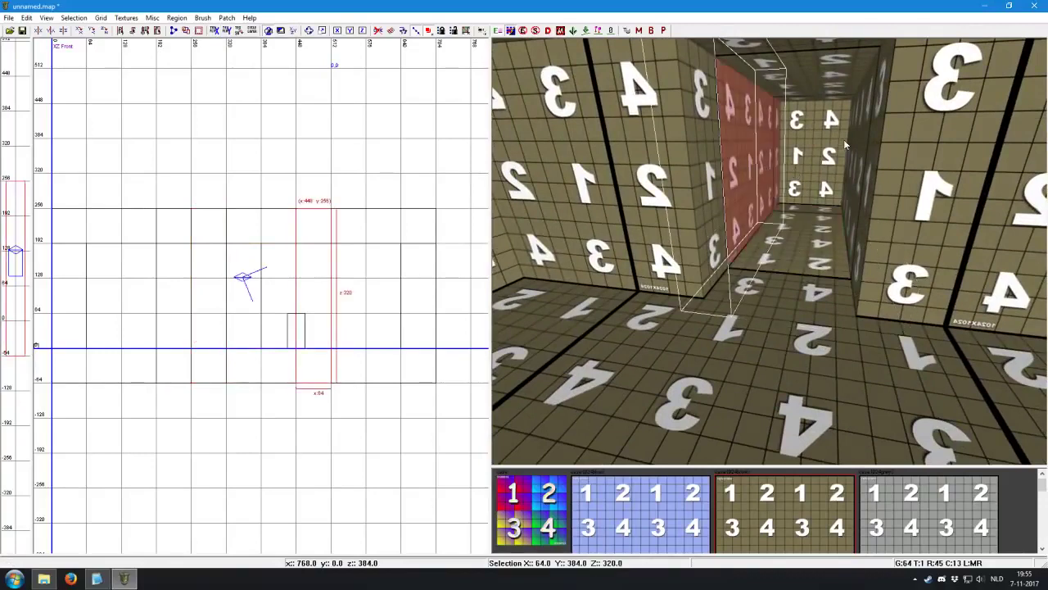
left_click(850, 140, "shift")
left_click(815, 146, "shift")
left_click_drag(206, 129, 206, 164)
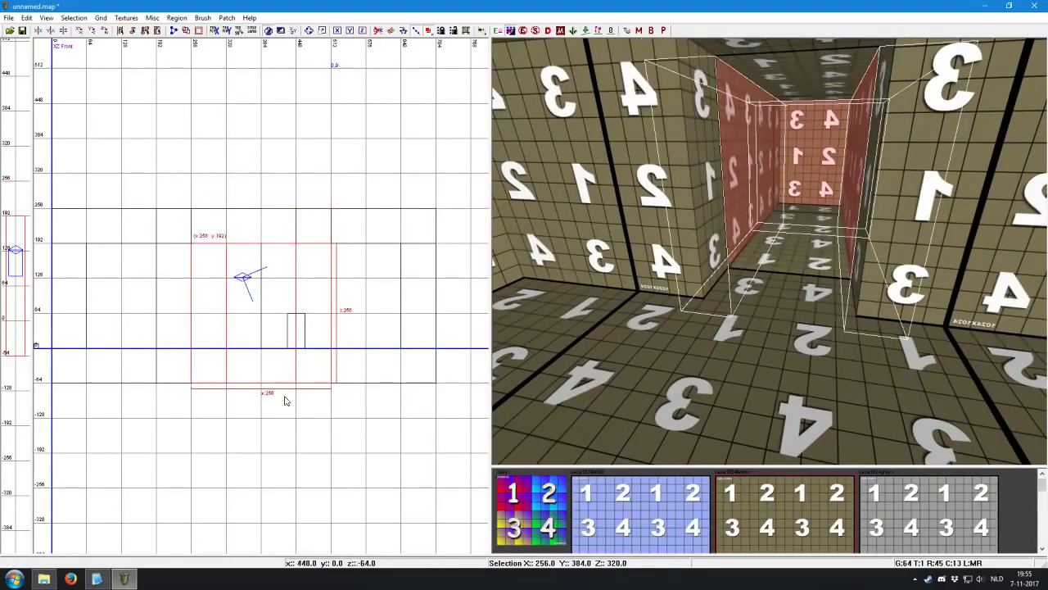
left_click_drag(283, 398, 297, 438)
key("Escape")
left_click(824, 154, "shift")
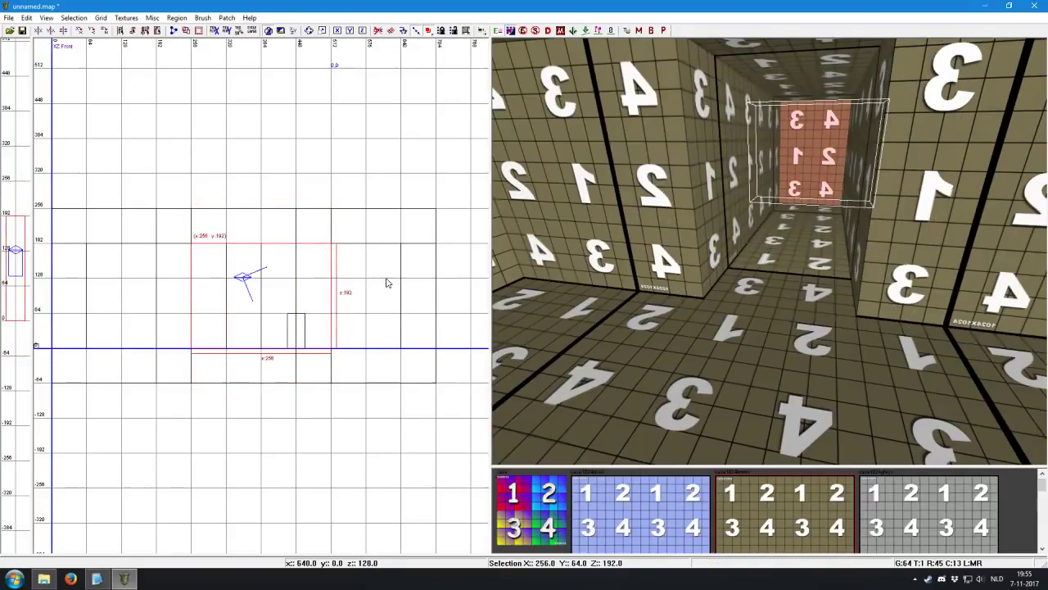
key("Escape")
Draw a 768 by 640 brush, raise it to 192 units and hollow it.
right_click(770, 284)
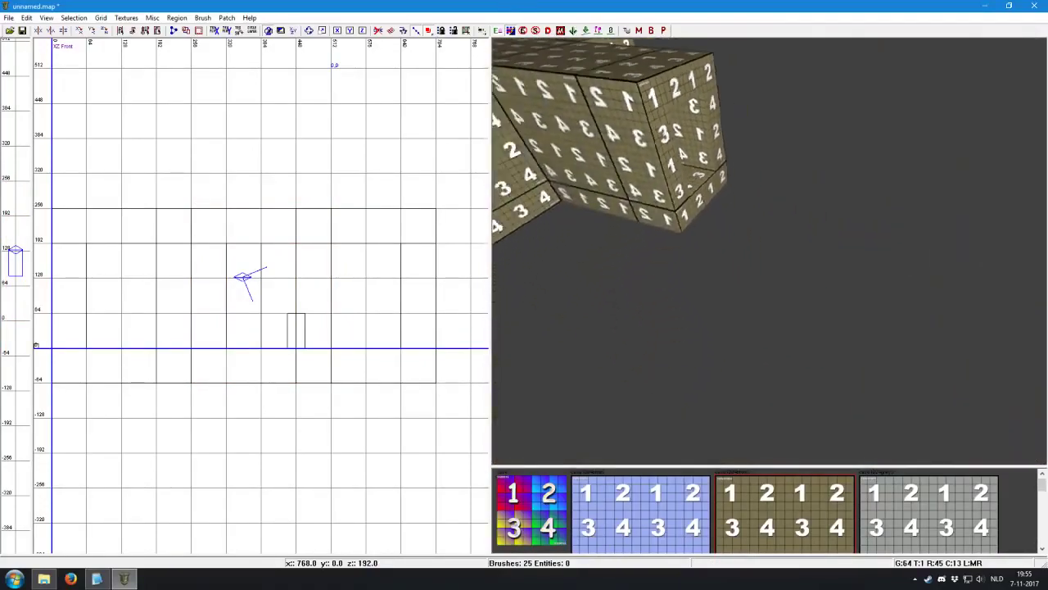
right_click(772, 349)
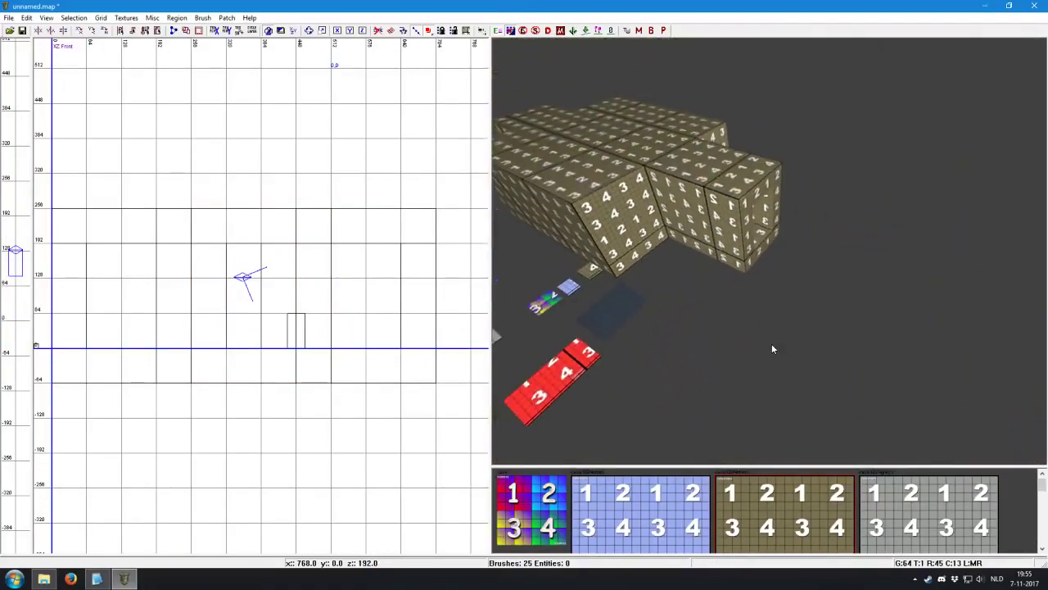
scroll(221, 327, "down", 2)
scroll(238, 324, "down", 3)
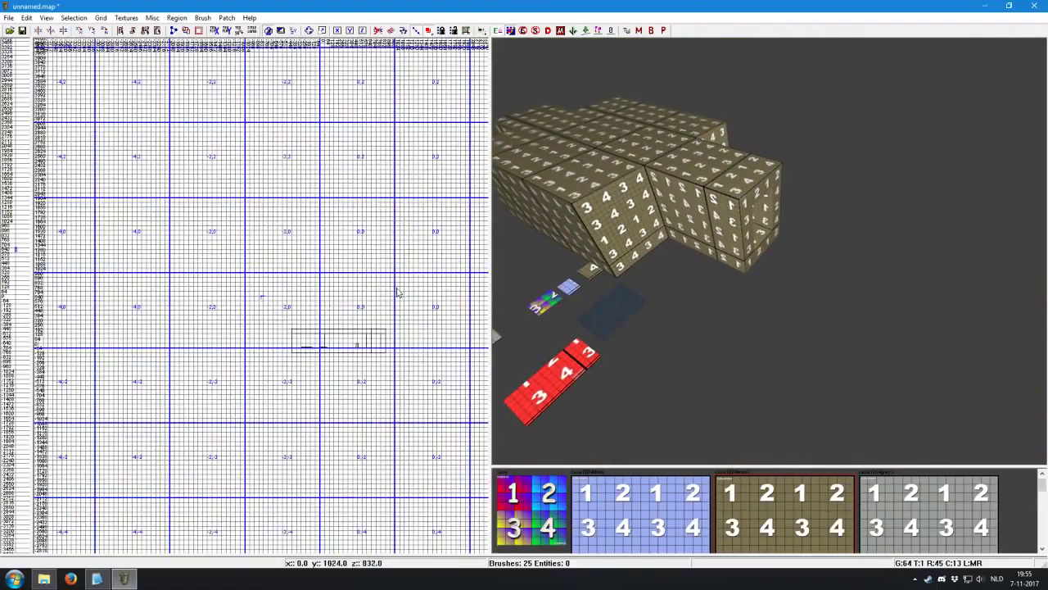
scroll(386, 328, "up", 2)
scroll(199, 292, "up", 1)
scroll(139, 368, "up", 2)
scroll(168, 354, "up", 2)
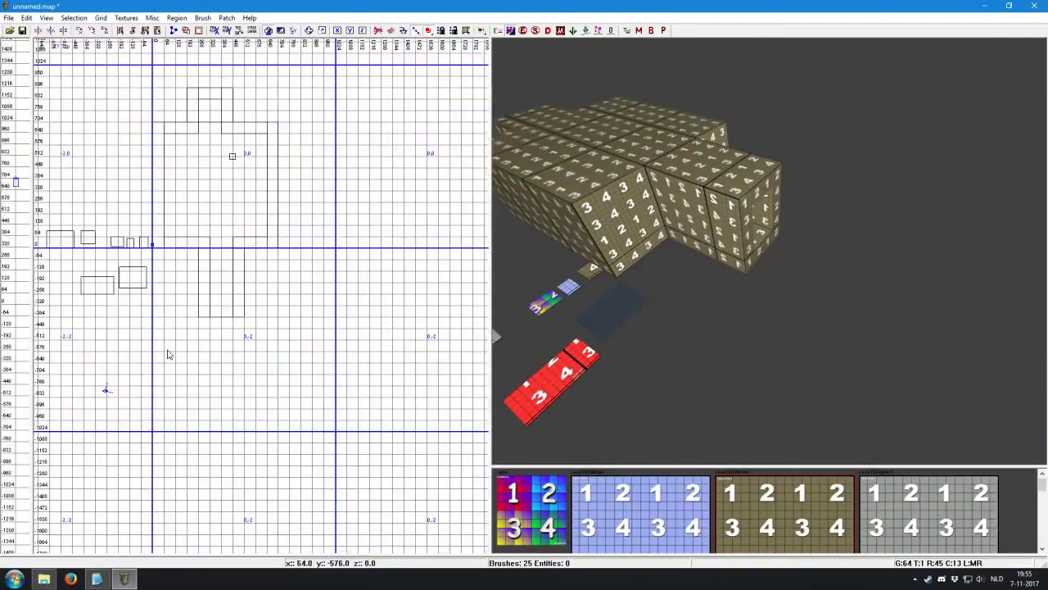
left_click_drag(156, 318, 293, 422)
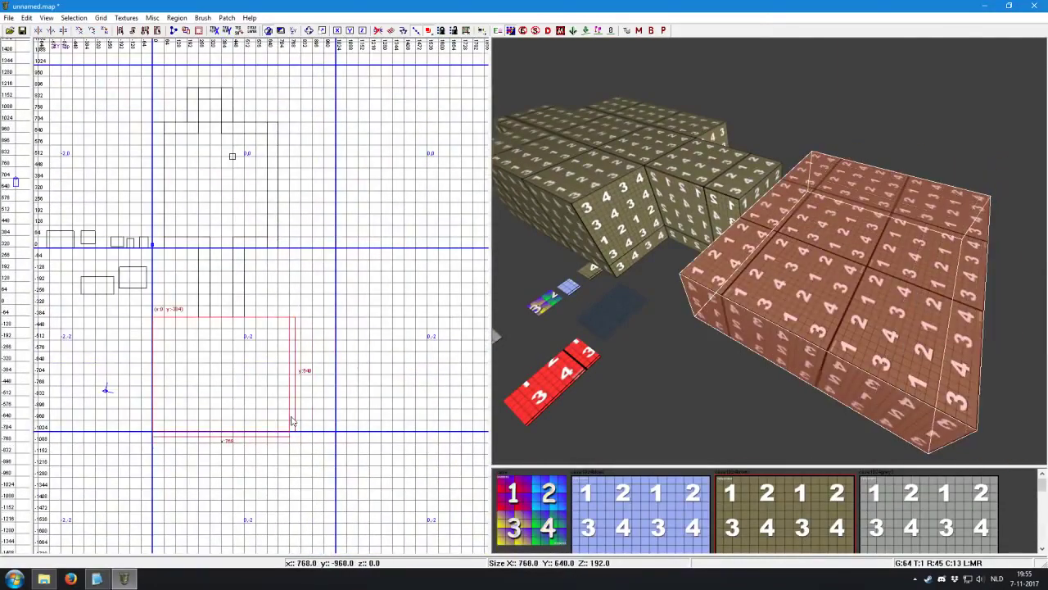
key("ctrl+Tab")
left_click_drag(251, 234, 251, 211)
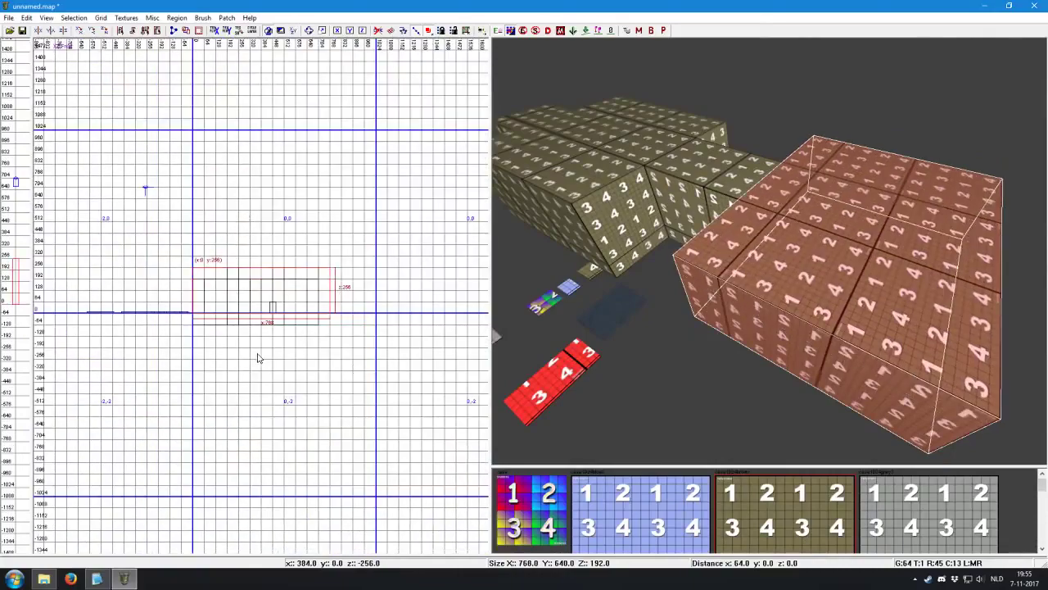
left_click(198, 31)
right_click(508, 139)
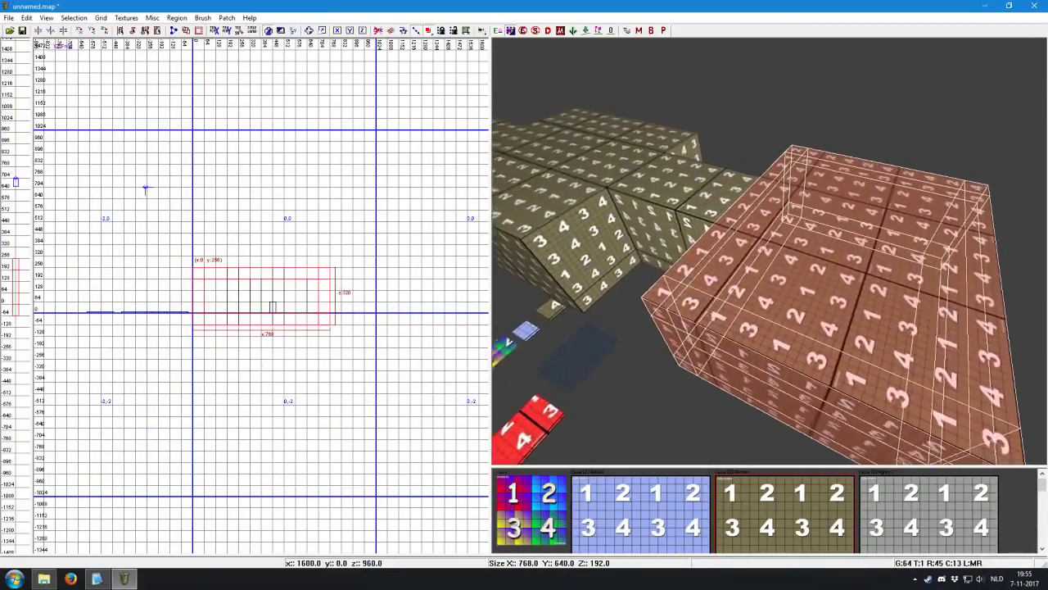
Select the new room's back wall and inspect it in the top grid view.
key("Escape")
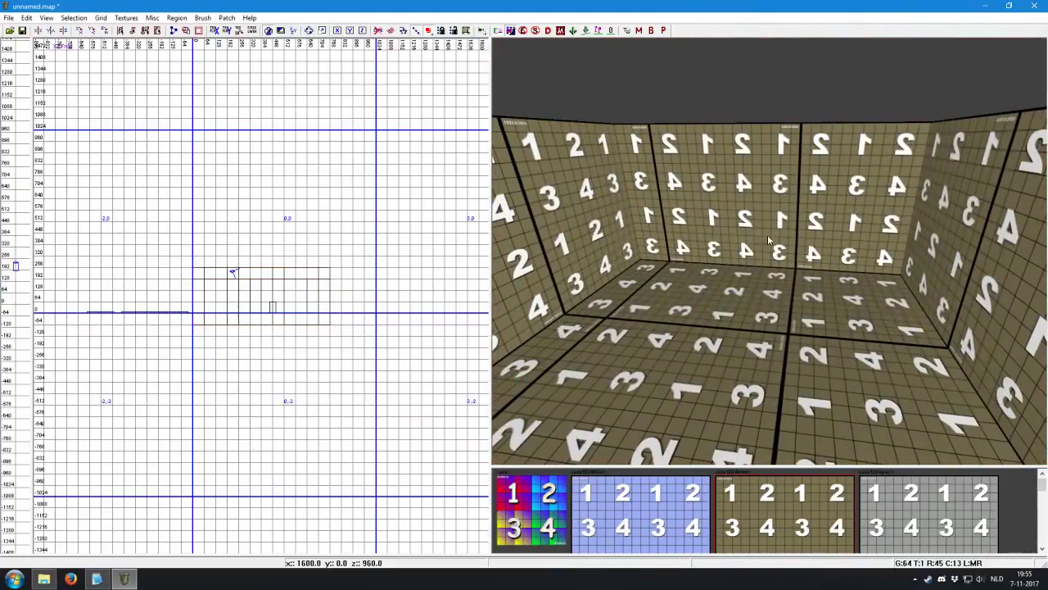
left_click(775, 201, "shift")
key("Up")
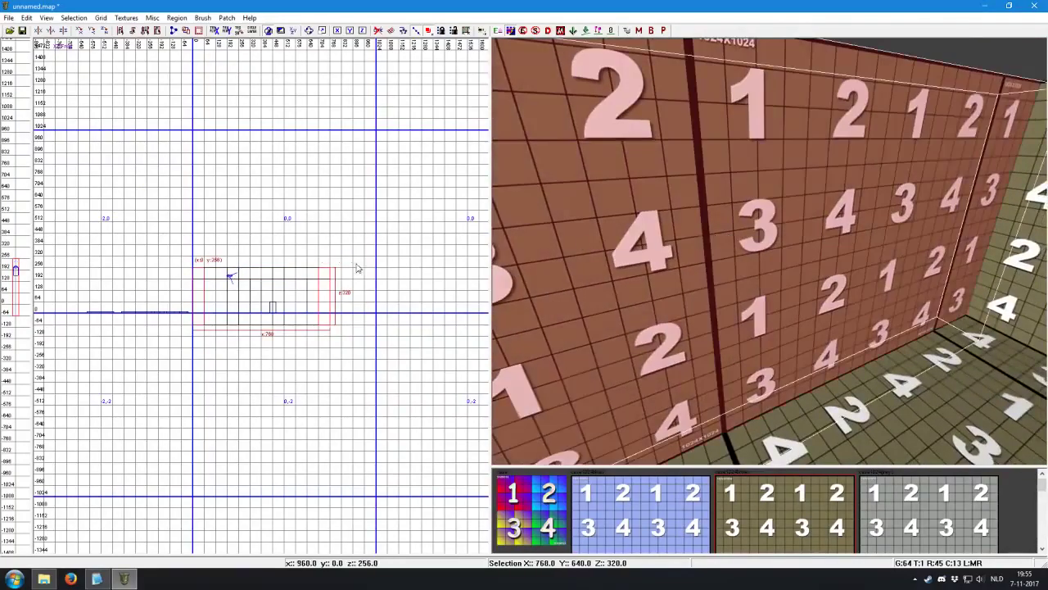
right_click_drag(299, 287, 310, 286)
key("ctrl+Tab")
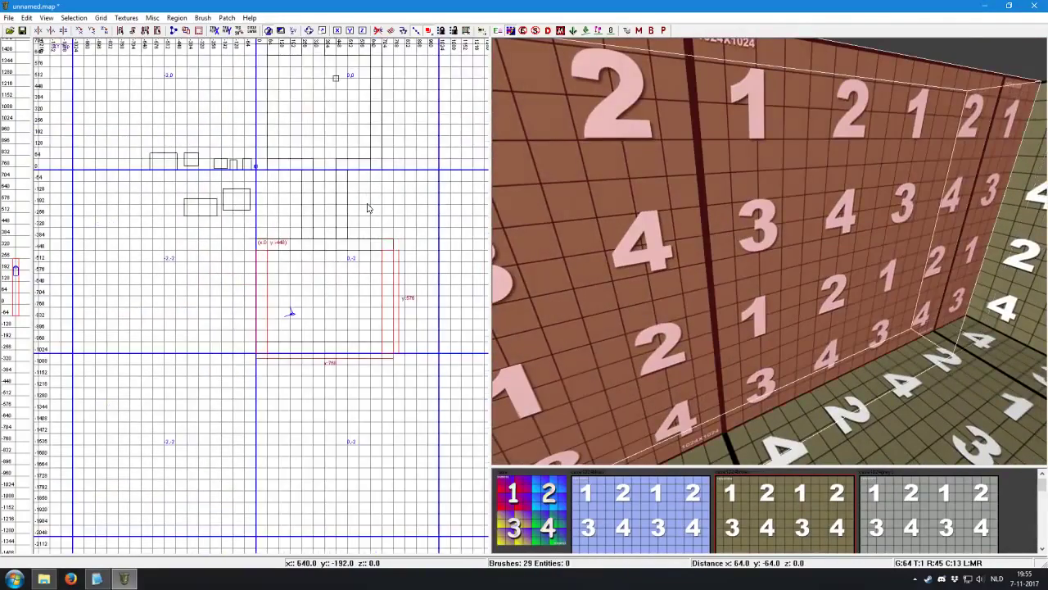
key("Right")
key("Right")
key("Right")
key("Right")
key("Right")
key("Right")
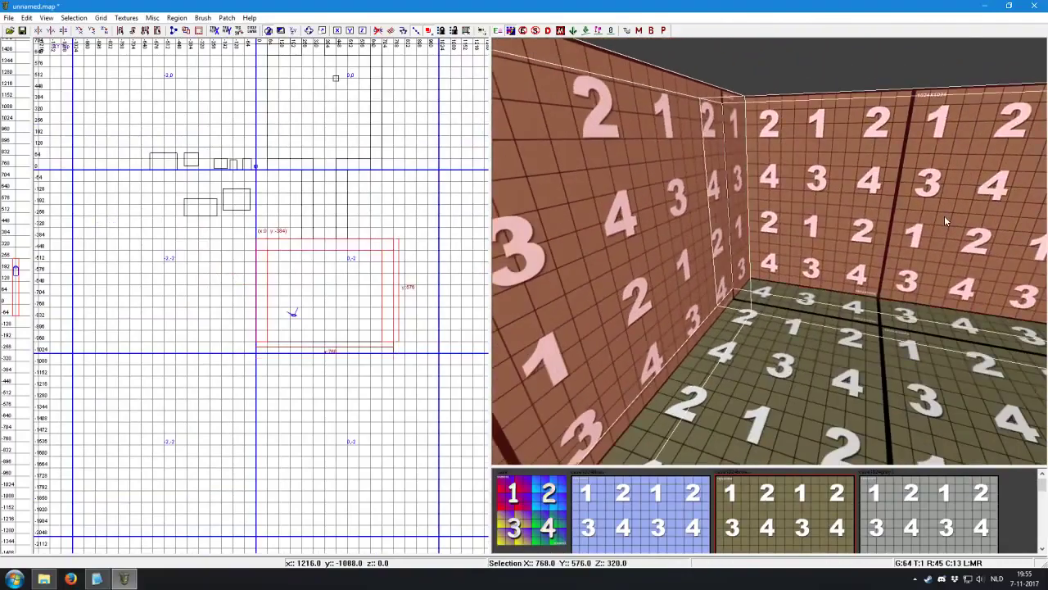
key("Right")
key("Right")
key("Right")
key("Right")
key("Right")
key("Right")
key("ctrl+Tab")
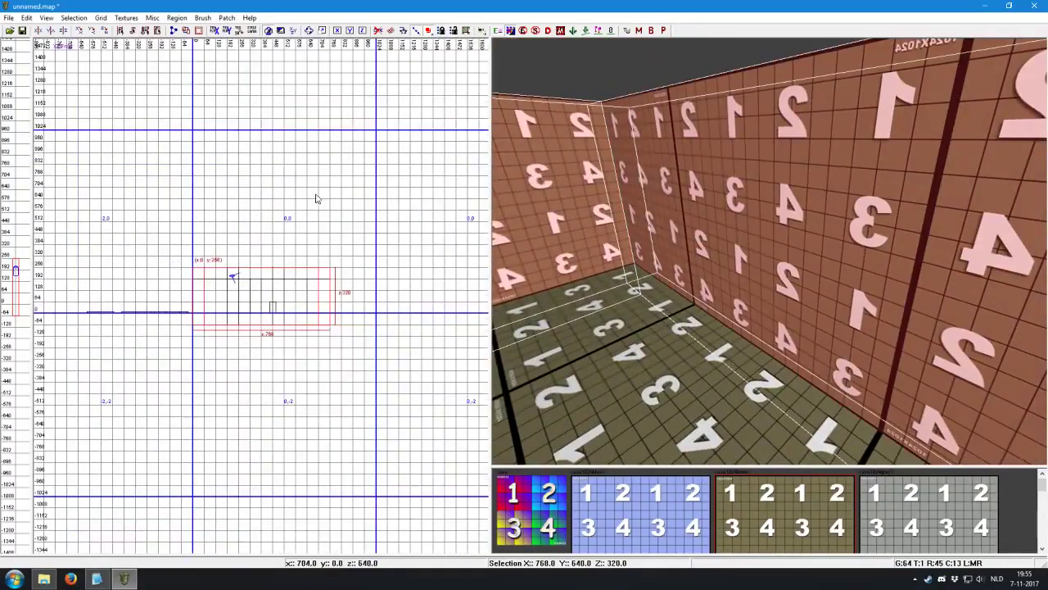
Reselect the back wall and split it with the clipper to mark out a doorway.
key("Escape")
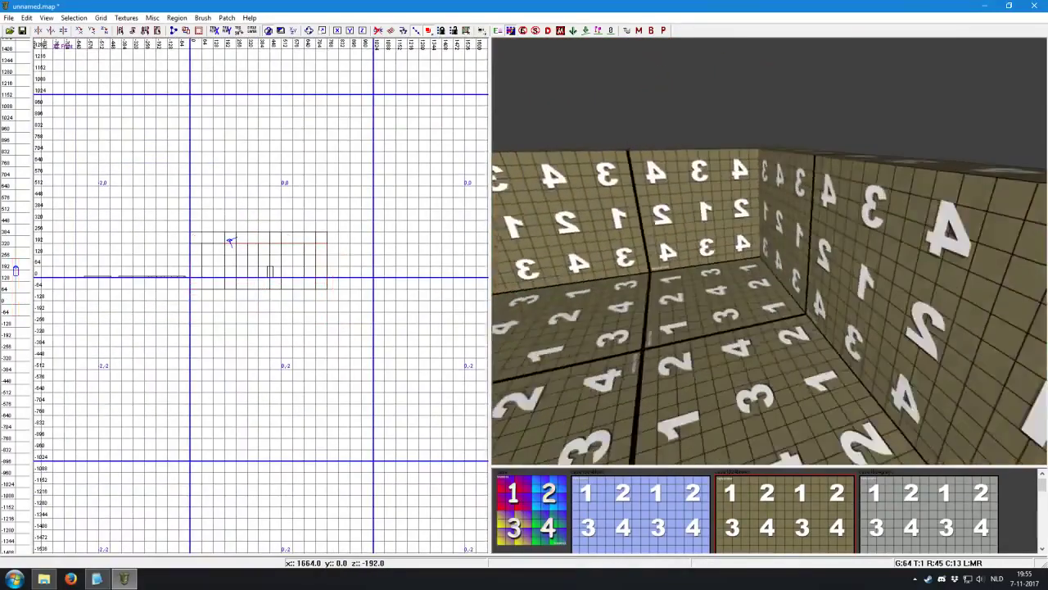
key("Up")
key("Up")
key("Up")
key("Up")
key("Up")
left_click(721, 175, "shift")
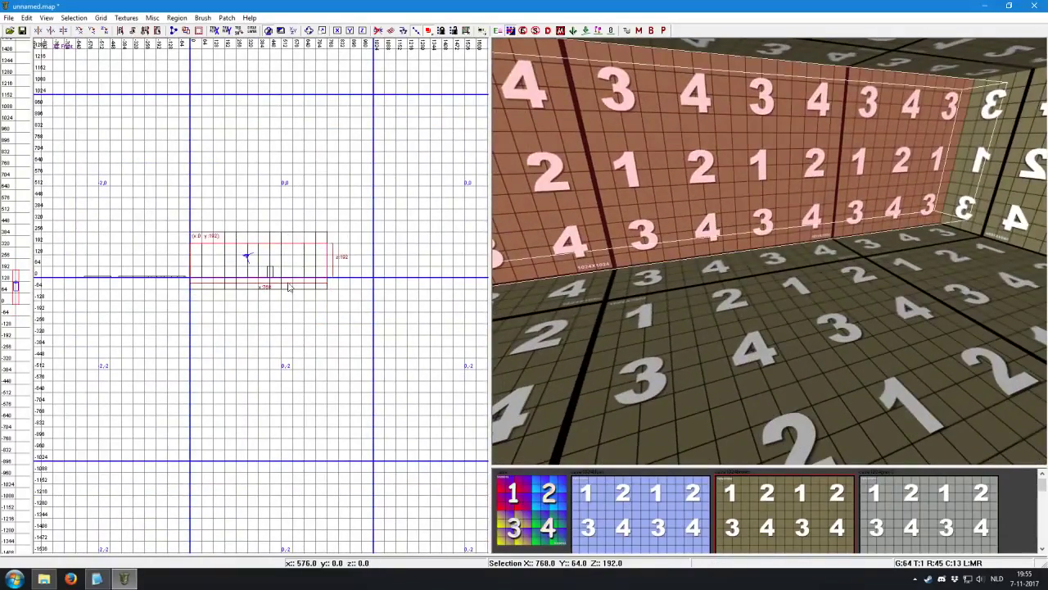
key("ctrl+Tab")
key("ctrl+Tab")
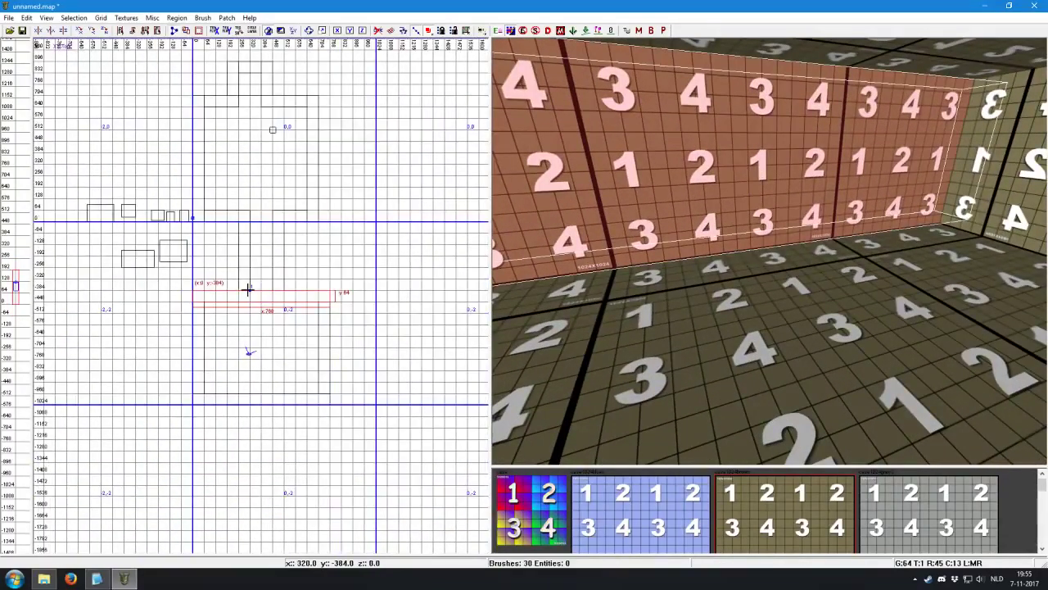
left_click_drag(247, 289, 273, 298)
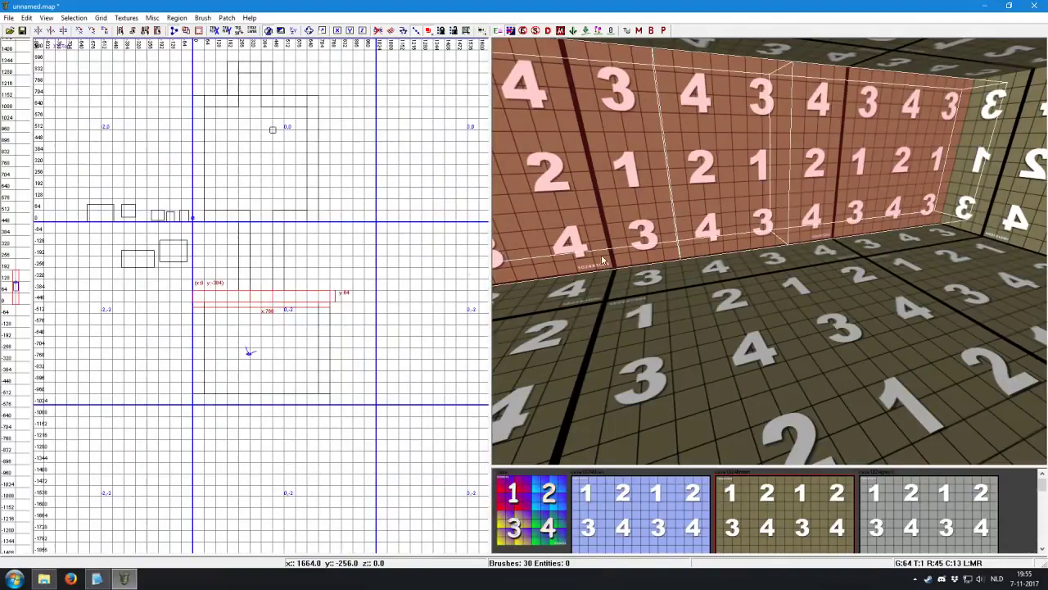
Delete the doorway piece so the room opens onto the corridor.
key("Escape")
left_click(764, 177, "shift")
key("ctrl+Tab")
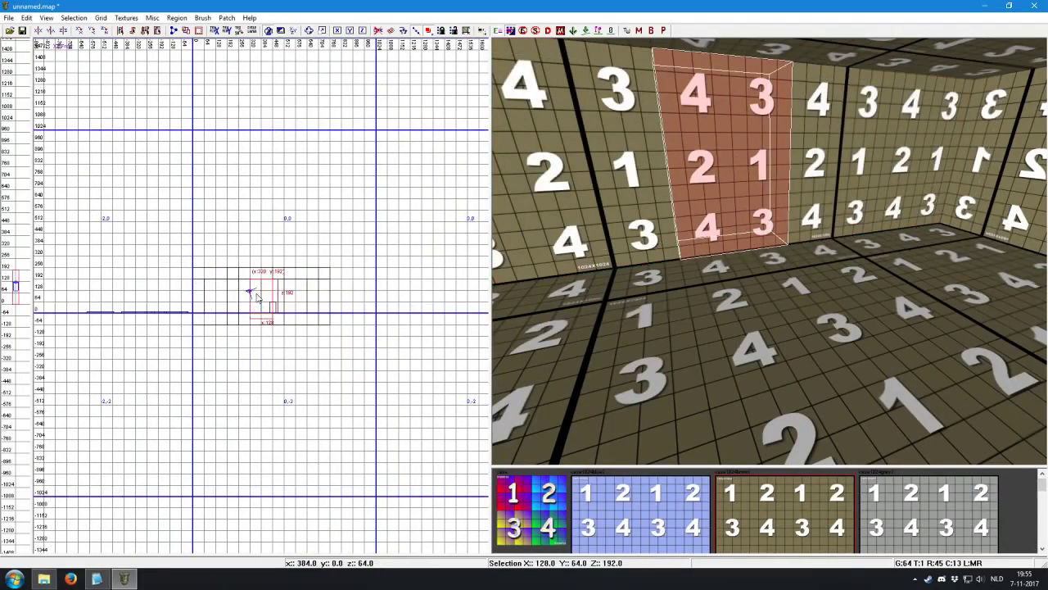
key("BackSpace")
right_click(770, 244)
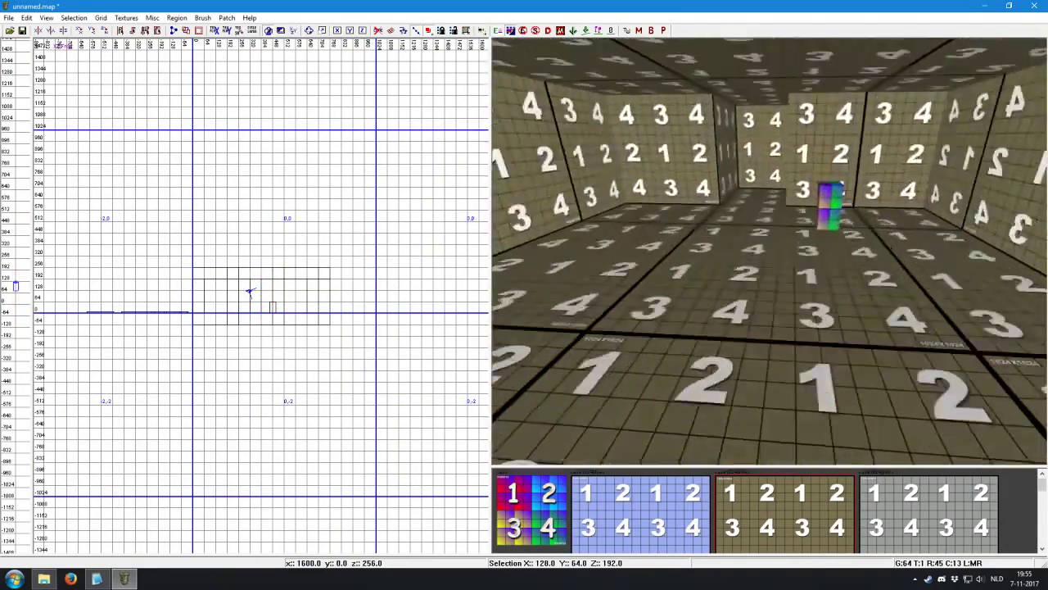
right_click(782, 238)
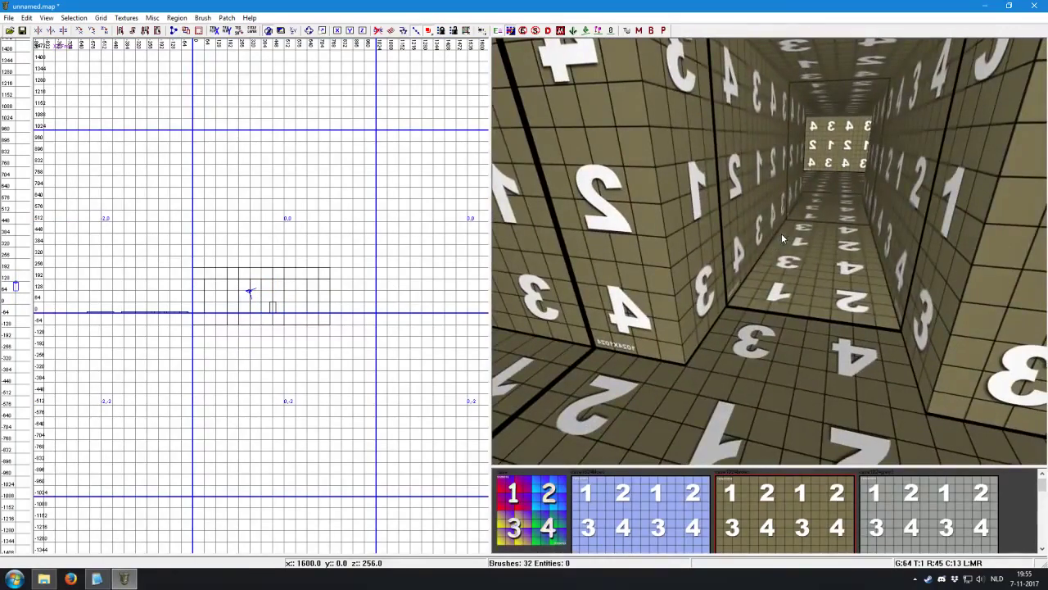
Apply case1024blue3 to the new room's walls, then deselect them.
right_click(794, 213)
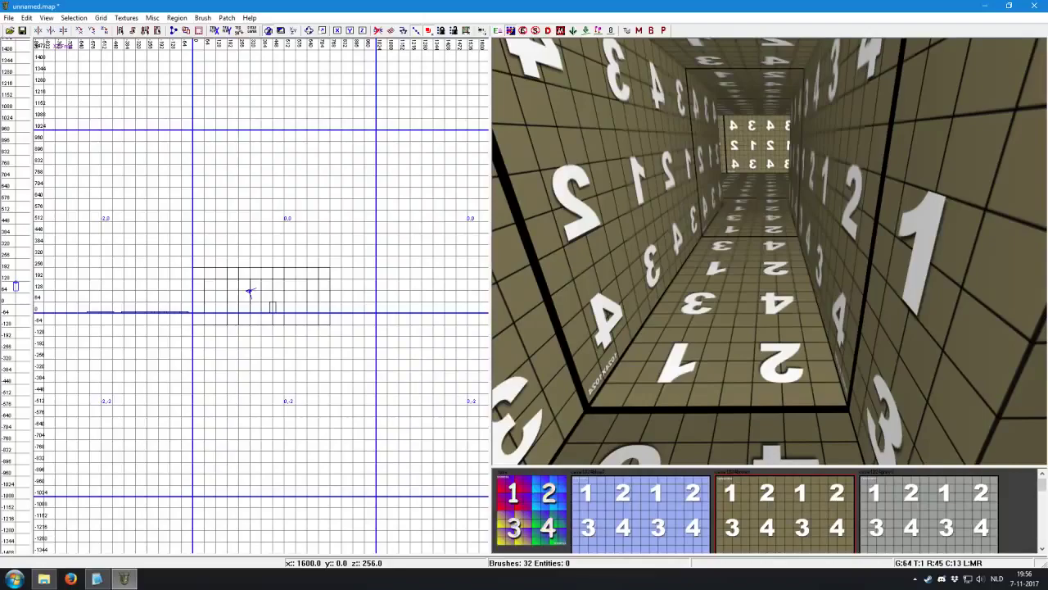
key("Up")
key("Up")
key("Up")
left_click(606, 139, "shift")
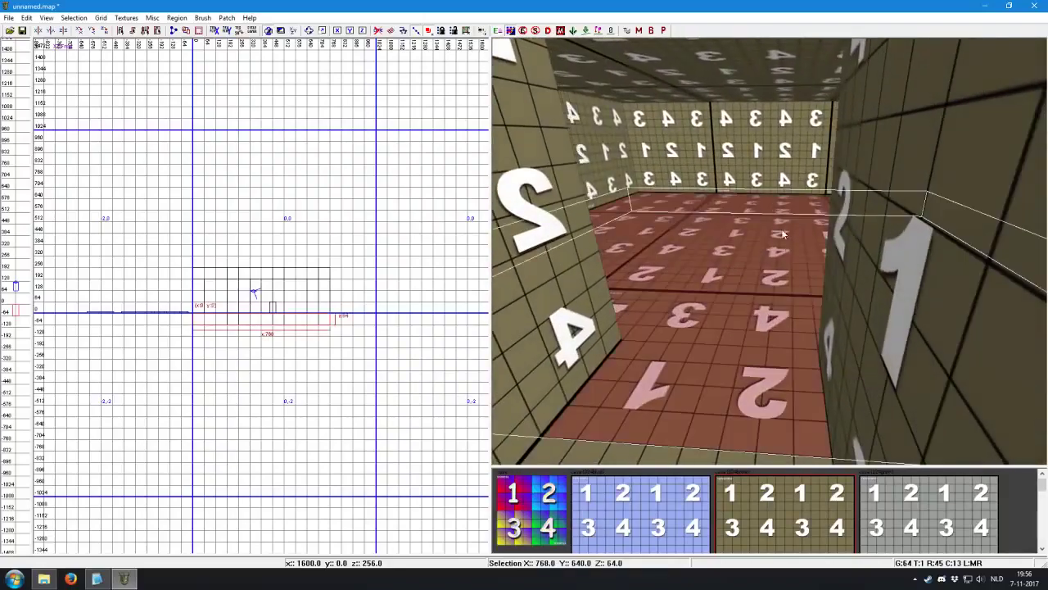
right_click(606, 139)
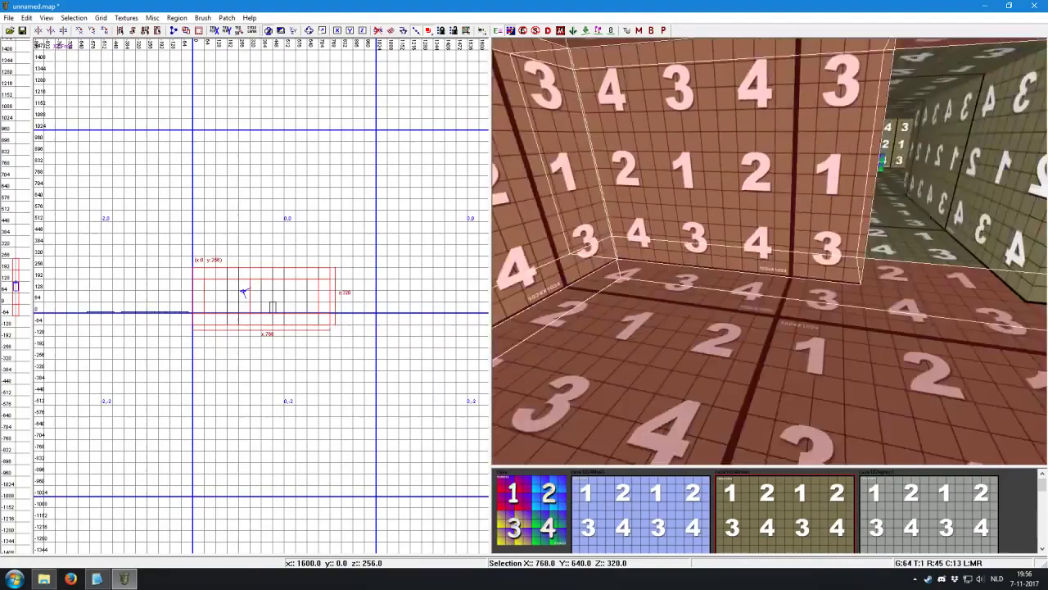
left_click(661, 525)
key("Escape")
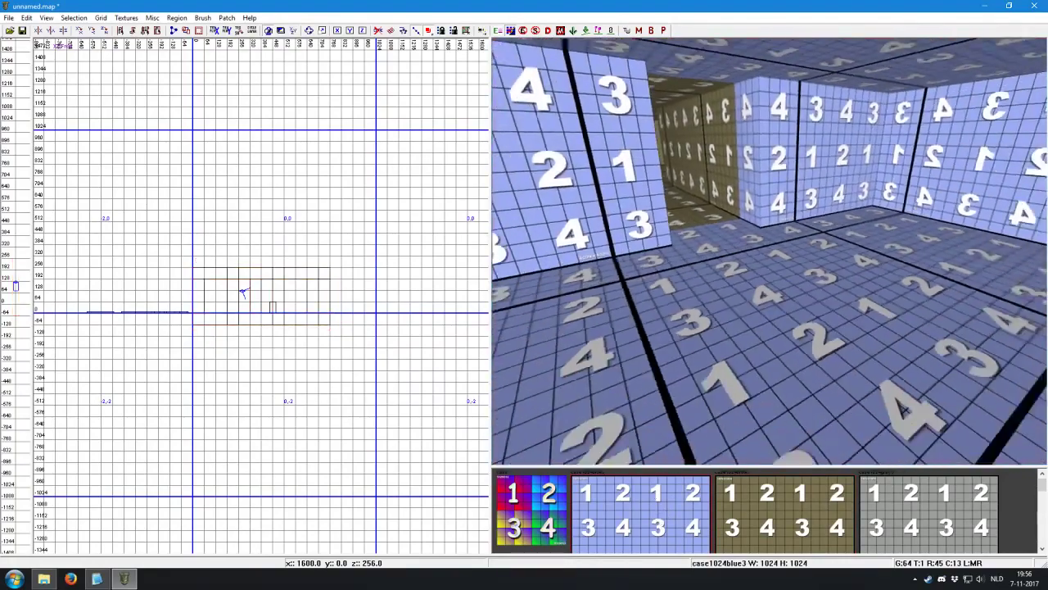
key("Up")
key("Up")
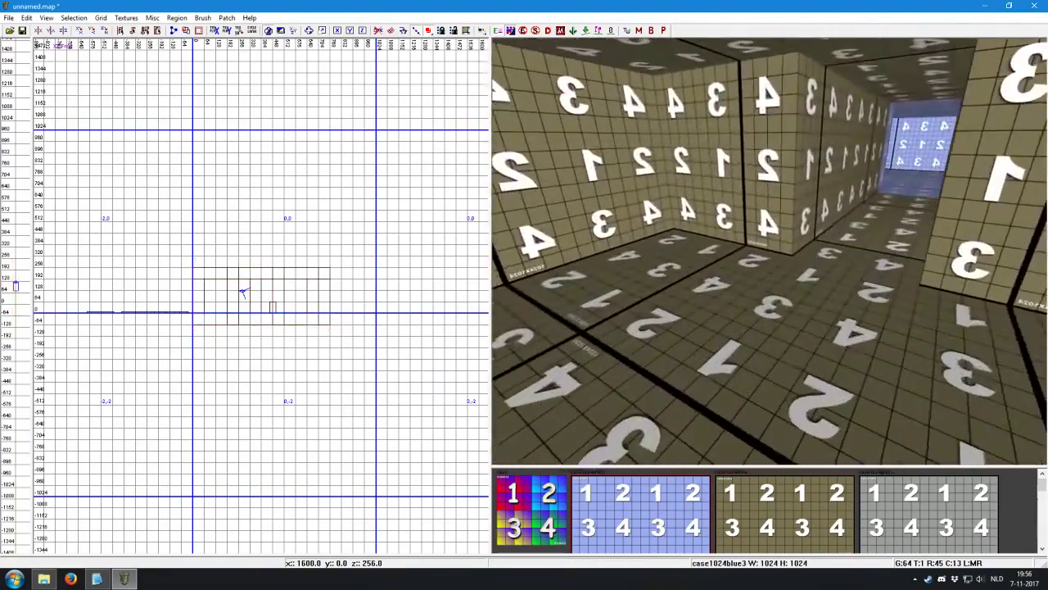
right_click(724, 338)
right_click_drag(754, 374, 778, 339)
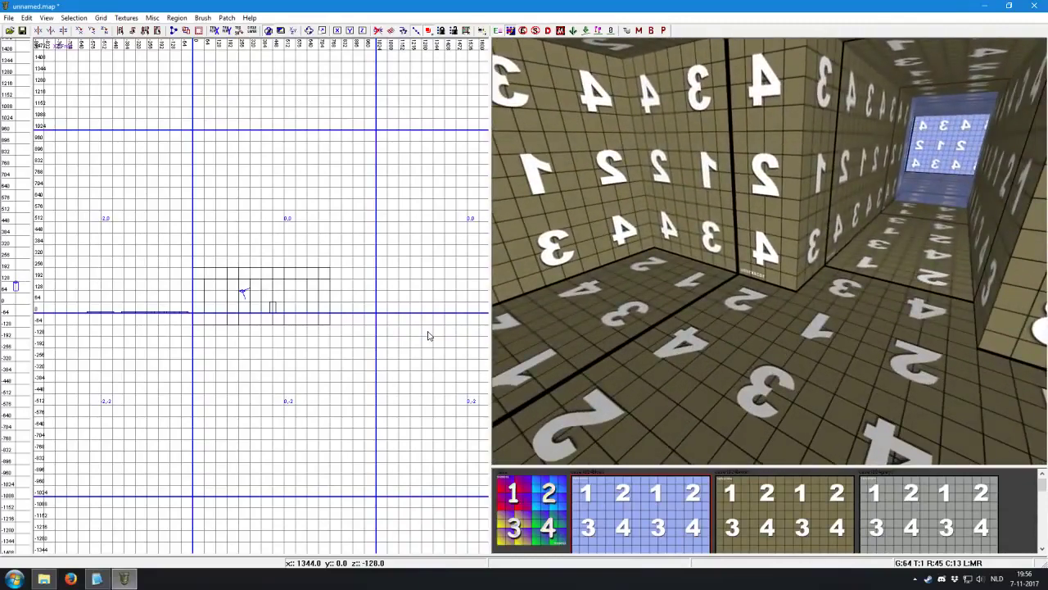
Draw a thin flat panel brush spanning the corridor.
key("ctrl+Tab")
key("ctrl+Tab")
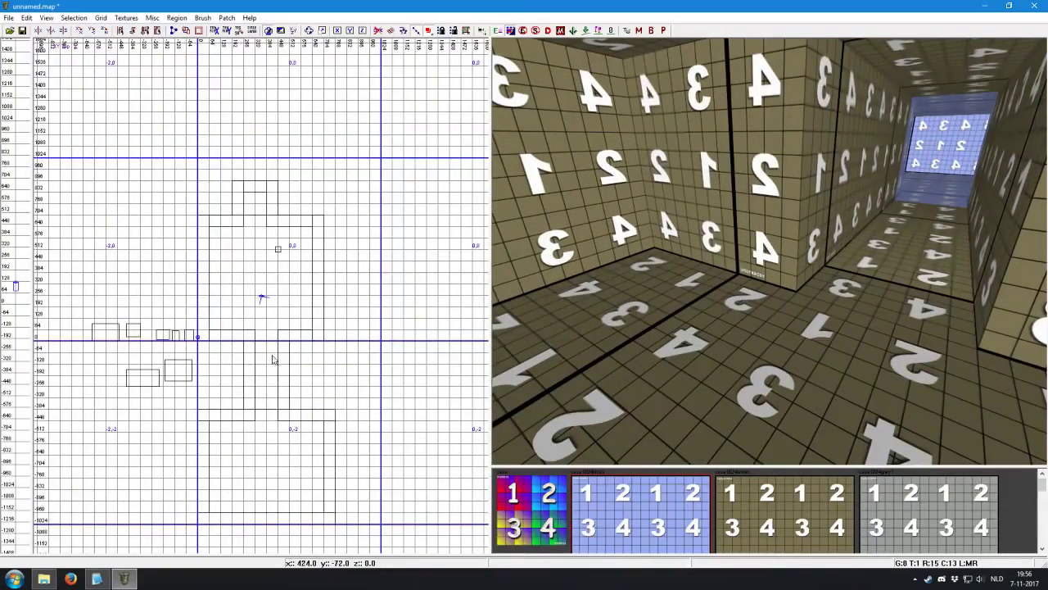
scroll(286, 356, "up", 1)
scroll(221, 255, "up", 2)
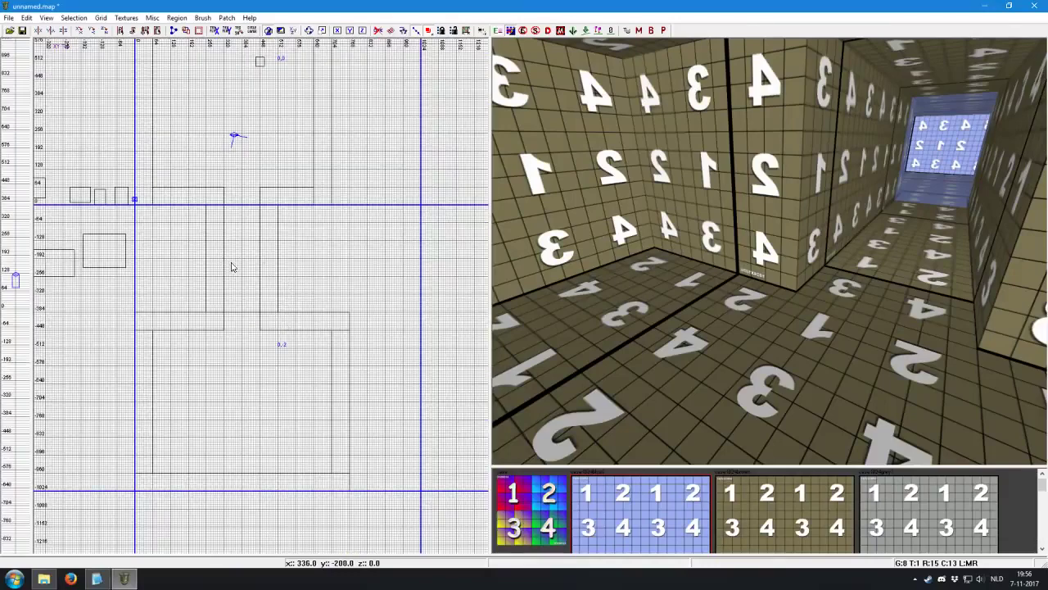
mouse_move(232, 267)
left_mouse_down()
mouse_move(256, 275)
mouse_move(265, 246)
left_mouse_up()
key("ctrl+Tab")
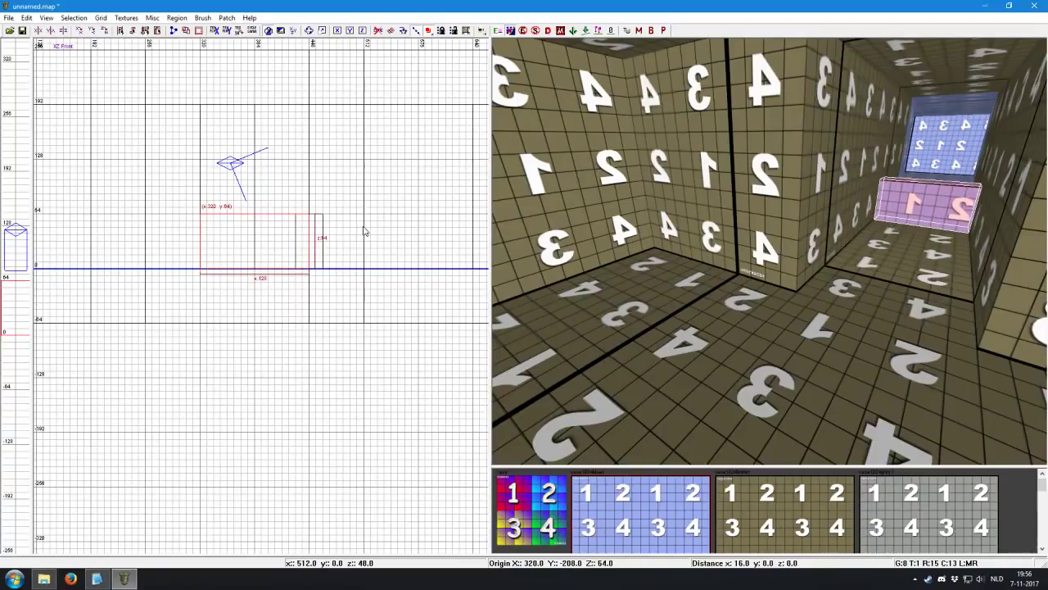
left_click_drag(239, 122, 228, 70)
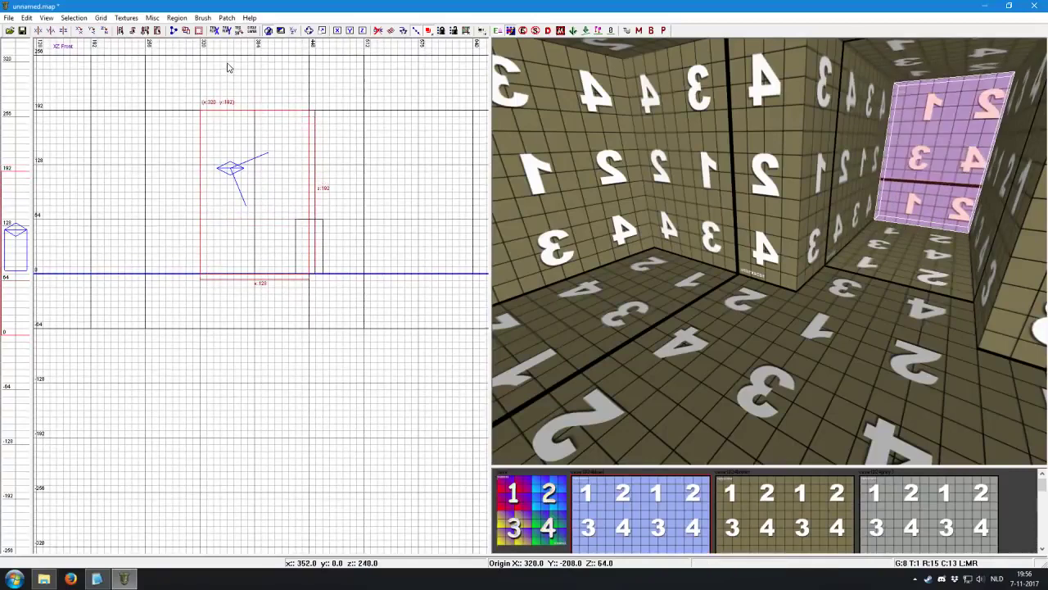
key("ctrl+Tab")
left_click_drag(305, 267, 278, 267)
key("ctrl+Tab")
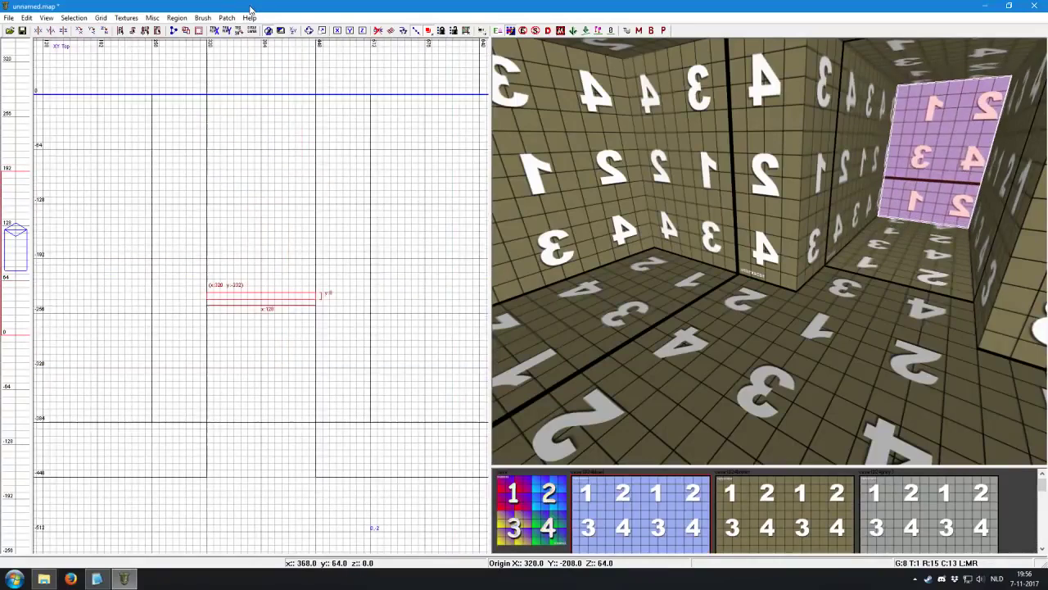
key("ctrl+Tab")
Turn the panel into a simple curve patch textured with cruise_water_test water.
left_click(227, 17)
left_click(246, 31)
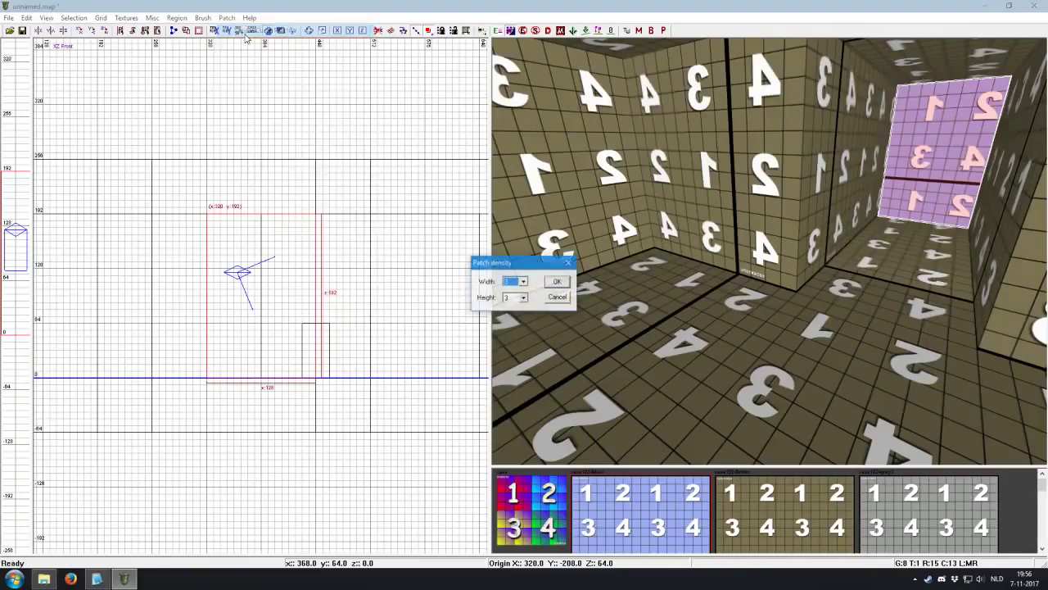
left_click(555, 283)
right_click(829, 438)
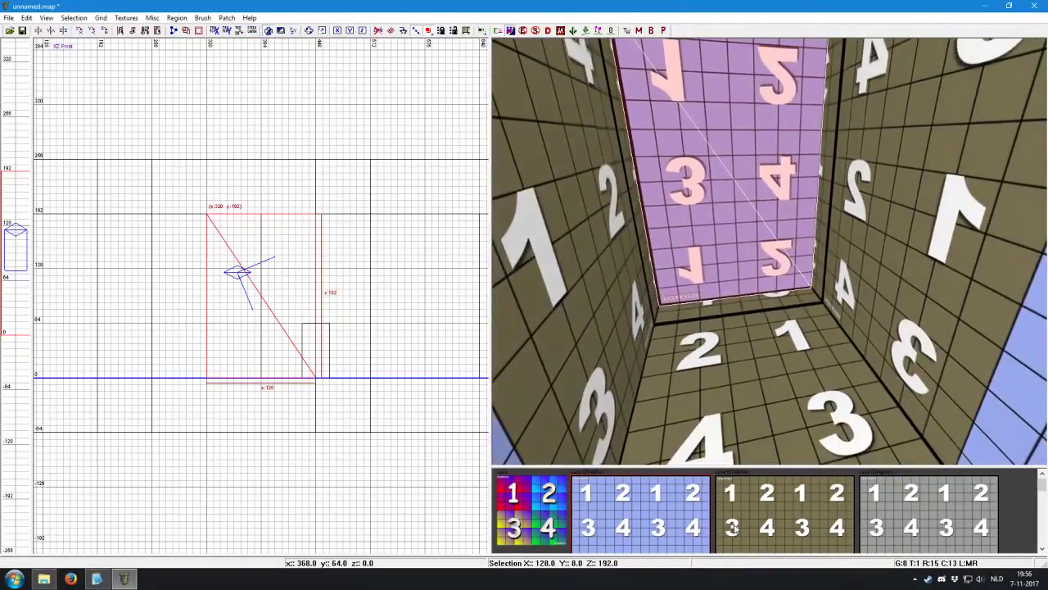
scroll(734, 528, "down", 3)
left_click(844, 514)
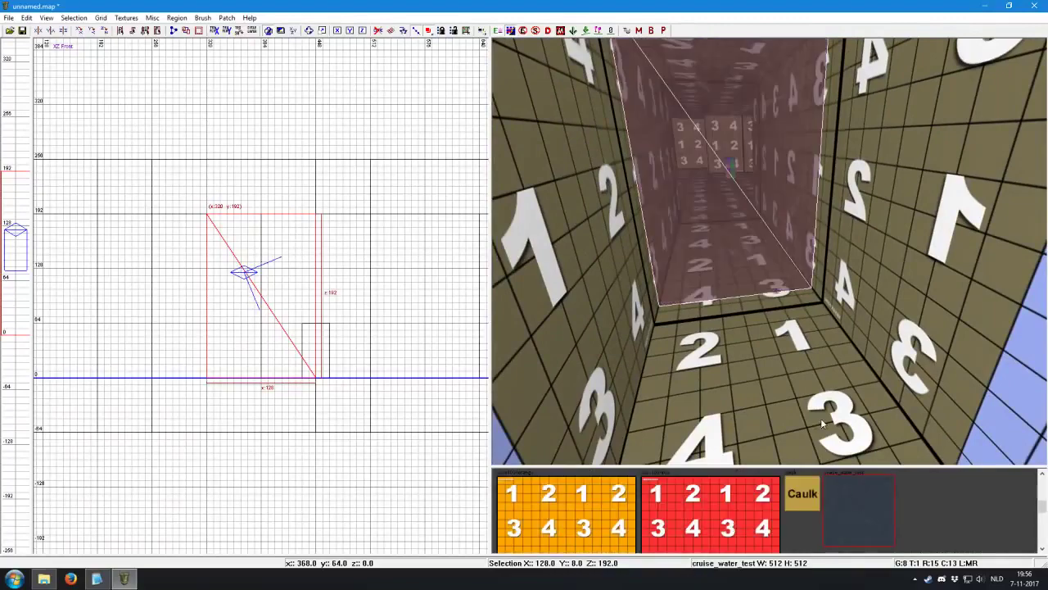
Rotate the water patch about the Z axis, then deselect it.
right_click(721, 279)
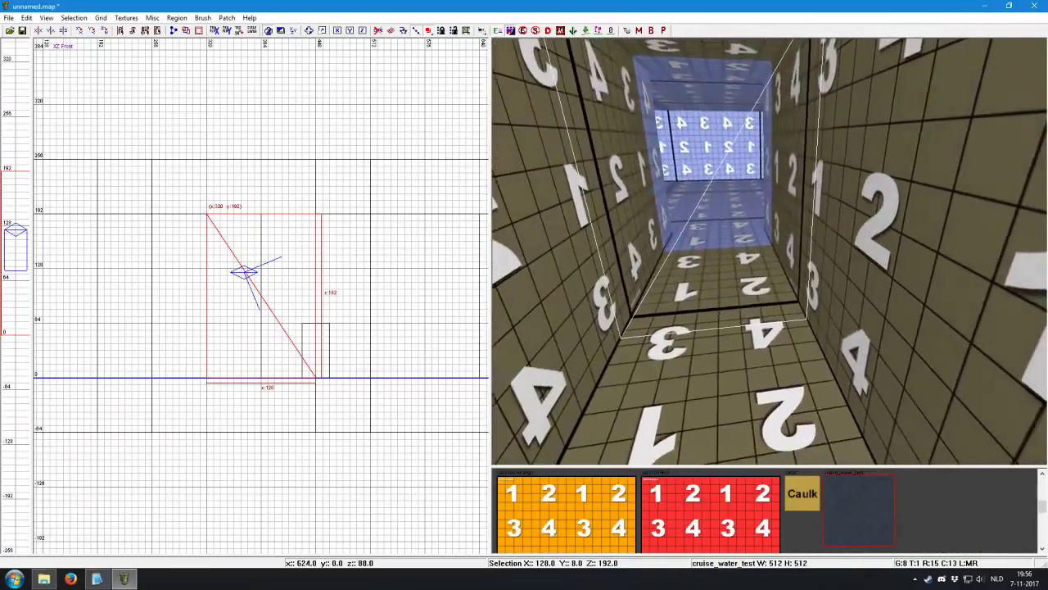
right_click(770, 251)
key("ctrl+Tab")
key("ctrl+Tab")
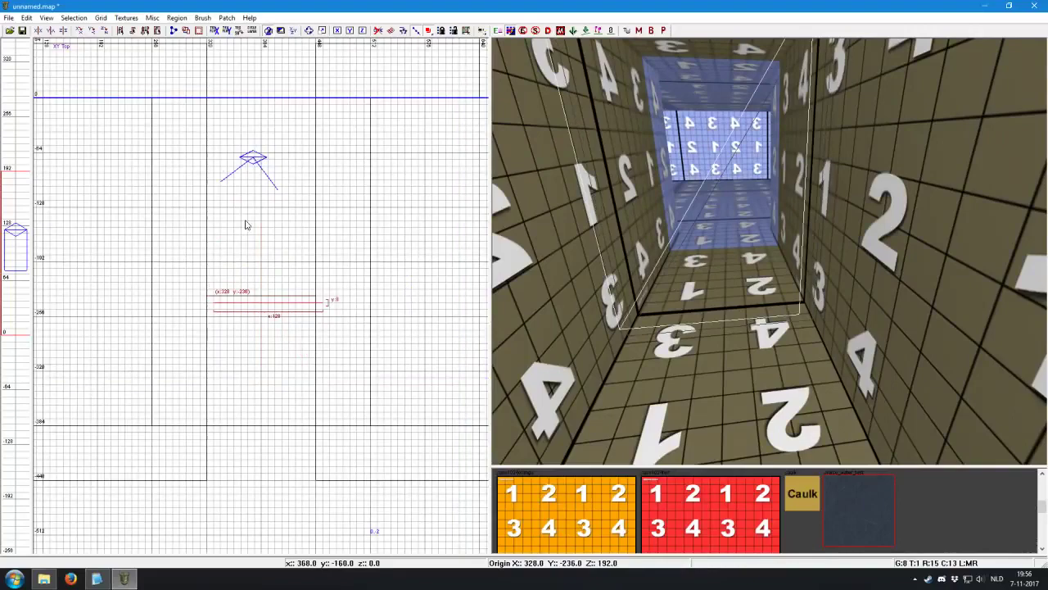
left_click(106, 31)
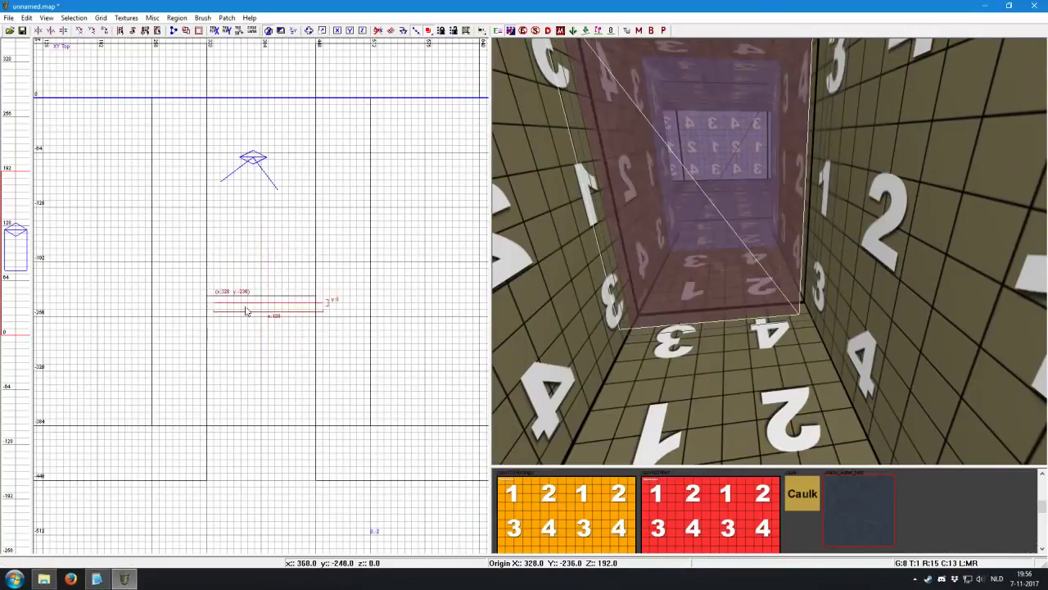
key("Escape")
middle_click(262, 41, "ctrl")
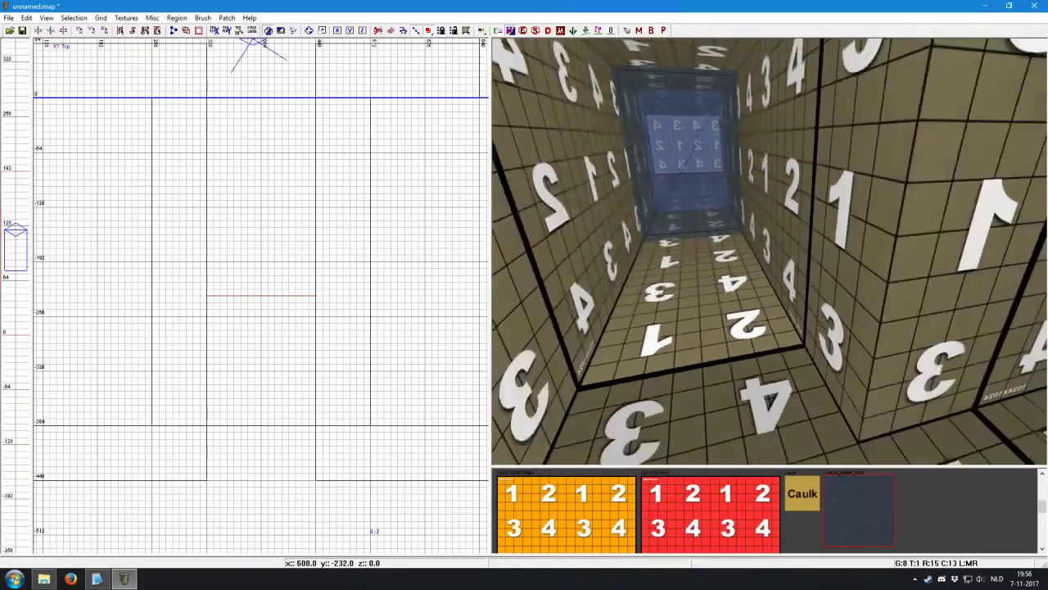
Draw a thin red-textured brush against the wall as the key shaft.
key("a")
key("a")
key("a")
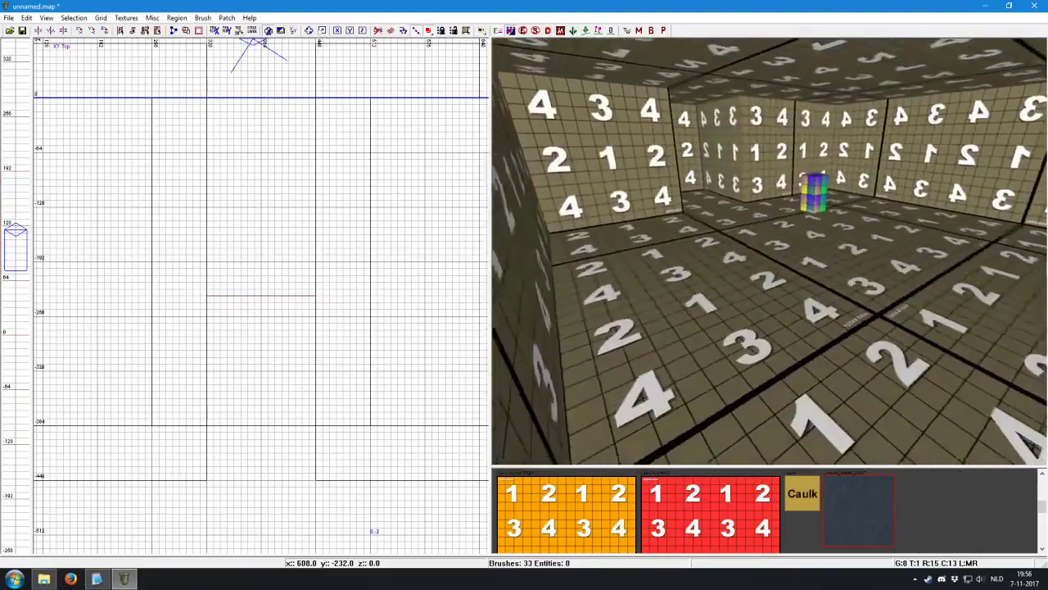
key("Up")
key("Up")
key("Up")
key("Up")
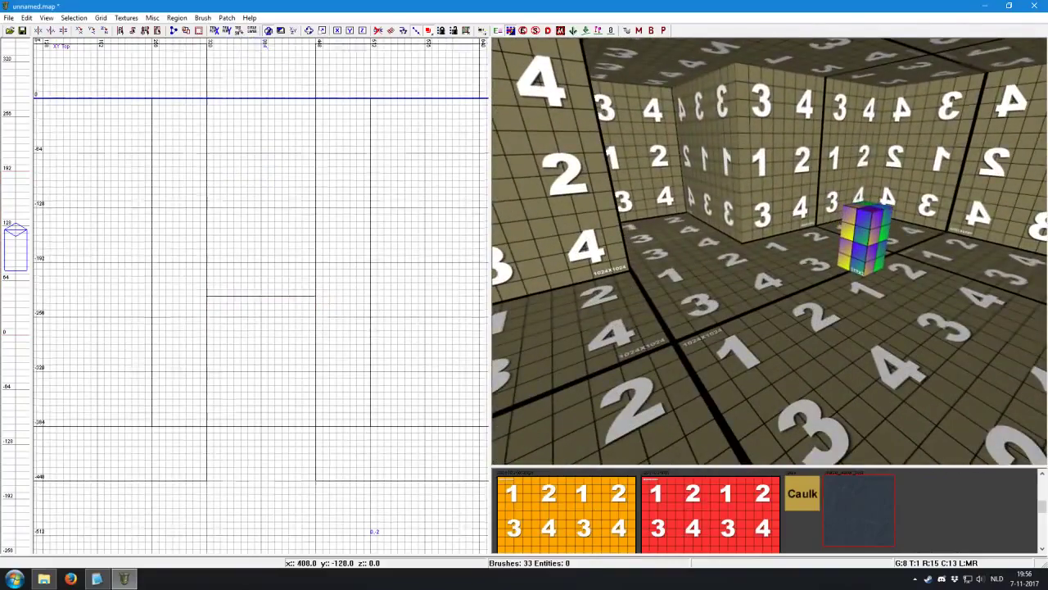
scroll(270, 188, "down", 3)
scroll(271, 189, "up", 3)
right_click_drag(254, 198, 247, 358)
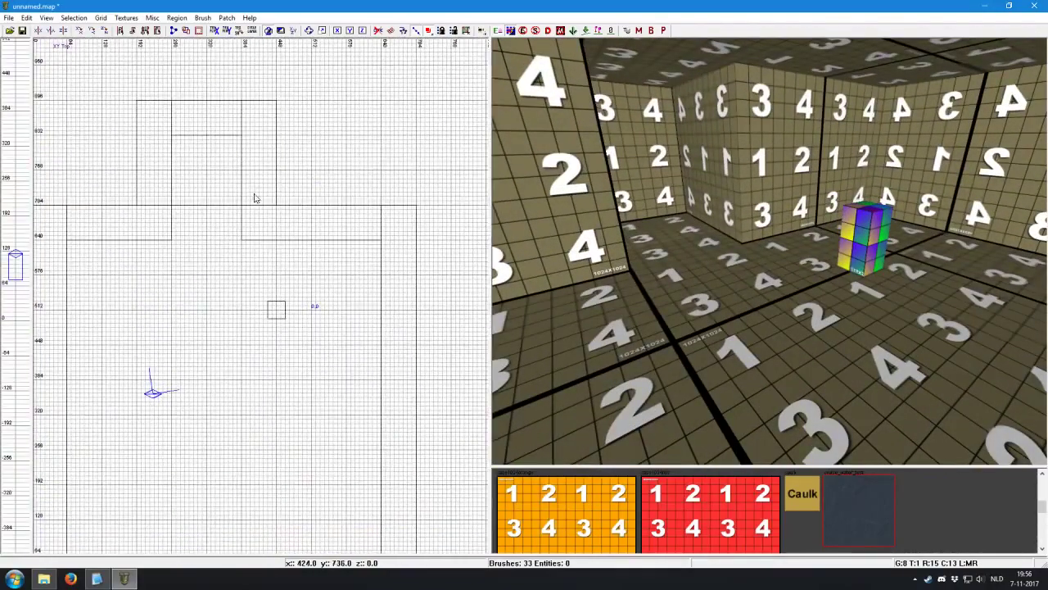
left_click_drag(234, 162, 189, 152)
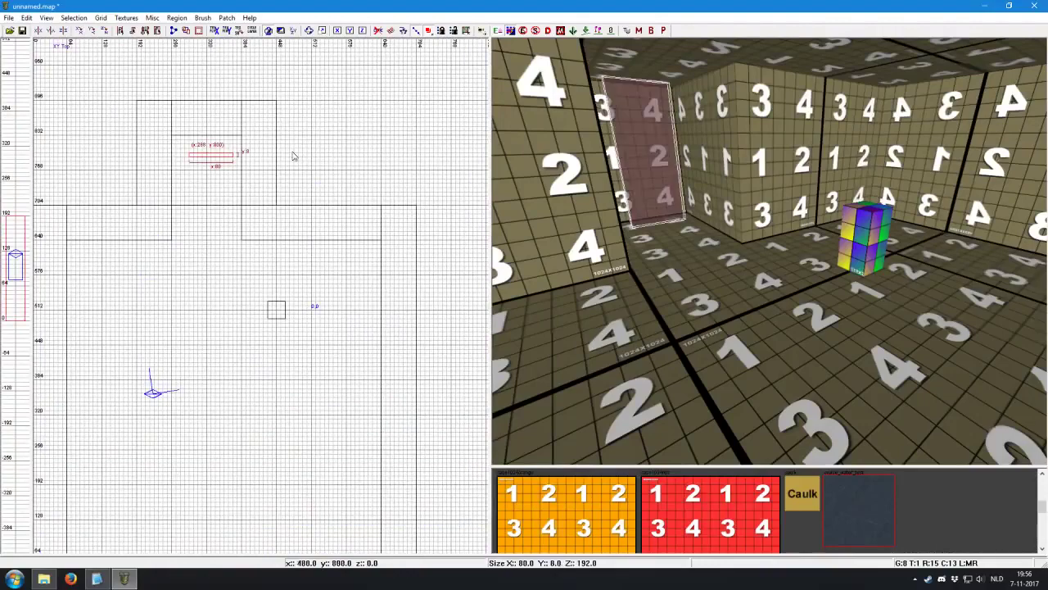
left_click(731, 527)
key("ctrl+Tab")
left_click_drag(257, 238, 264, 328)
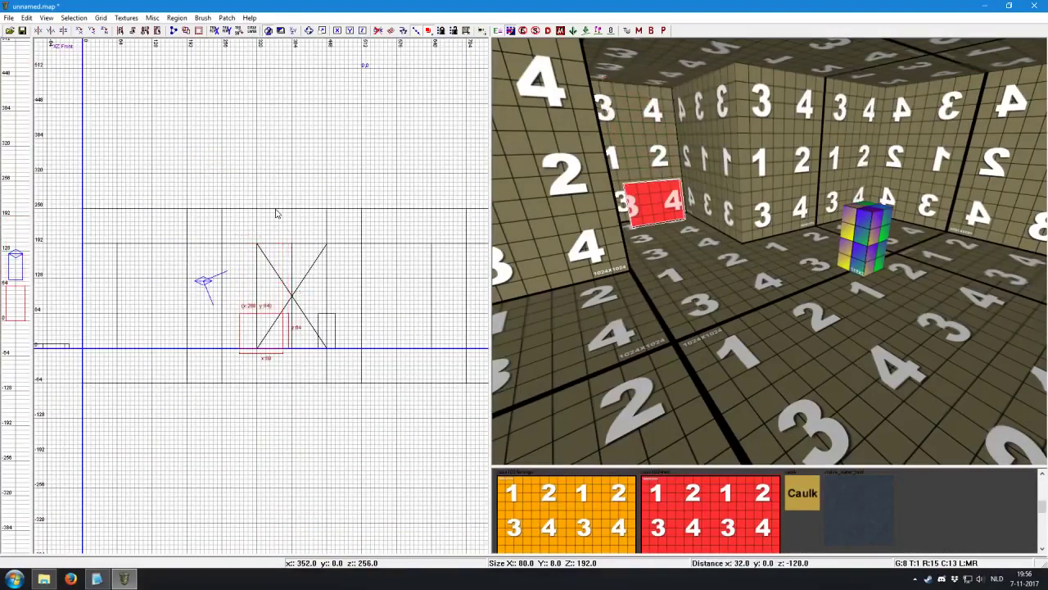
mouse_move(270, 396)
left_mouse_down()
mouse_move(265, 358)
mouse_move(291, 314)
left_mouse_up()
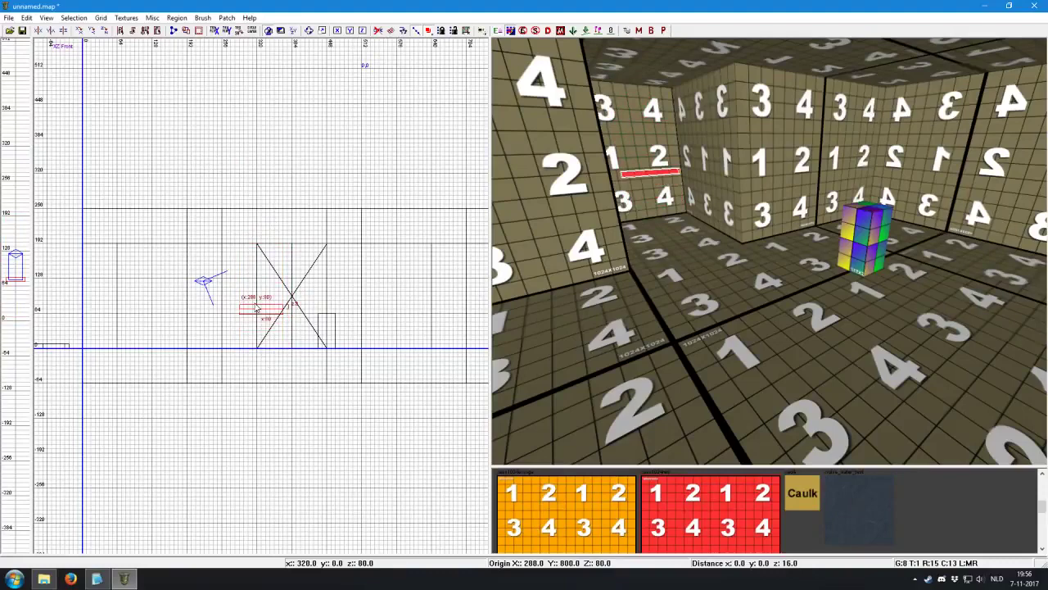
Add a small head brush at the shaft's end and shorten the shaft.
scroll(281, 319, "up", 3)
scroll(304, 339, "up", 2)
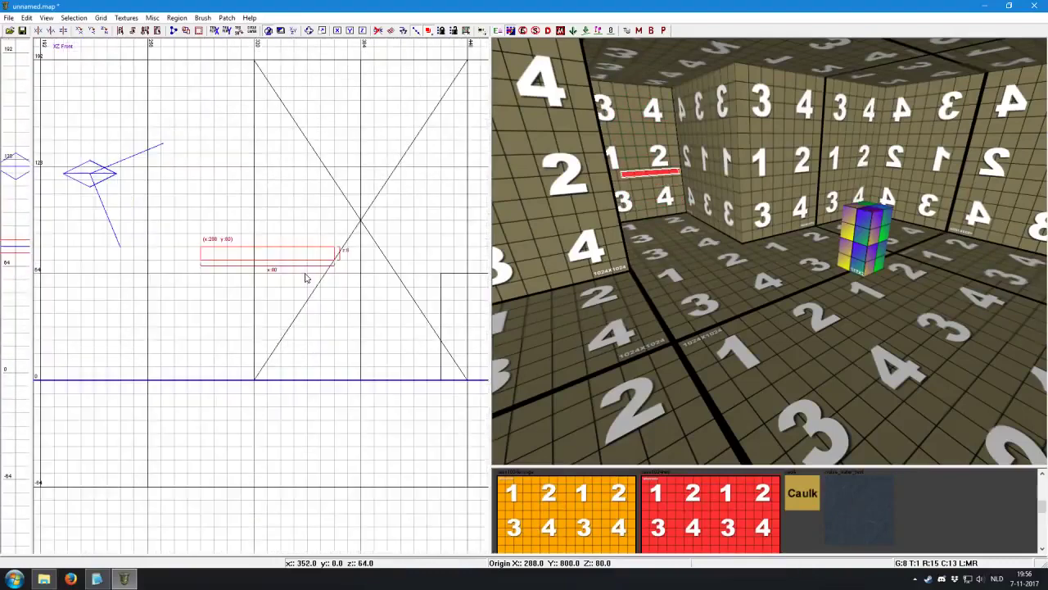
mouse_move(308, 234)
left_mouse_down()
mouse_move(347, 265)
mouse_move(353, 285)
mouse_move(352, 258)
mouse_move(307, 253)
left_mouse_up()
left_click(352, 259, "shift")
key("Escape")
left_click(245, 253, "shift")
key("Escape")
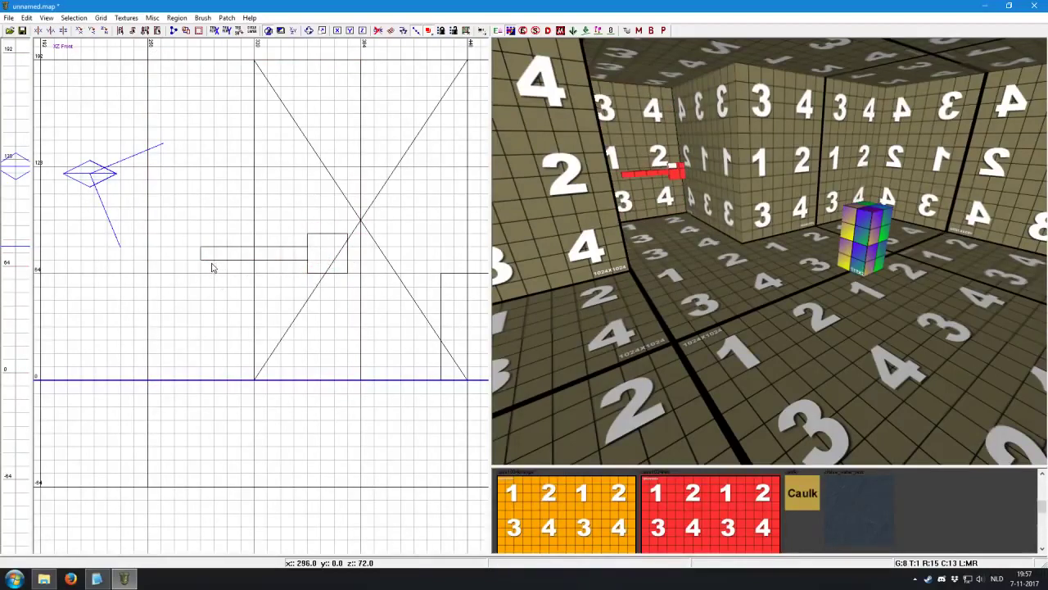
Draw the long and short teeth brushes below the shaft.
left_click_drag(211, 267, 215, 298)
key("Escape")
left_click_drag(229, 260, 267, 299)
key("Escape")
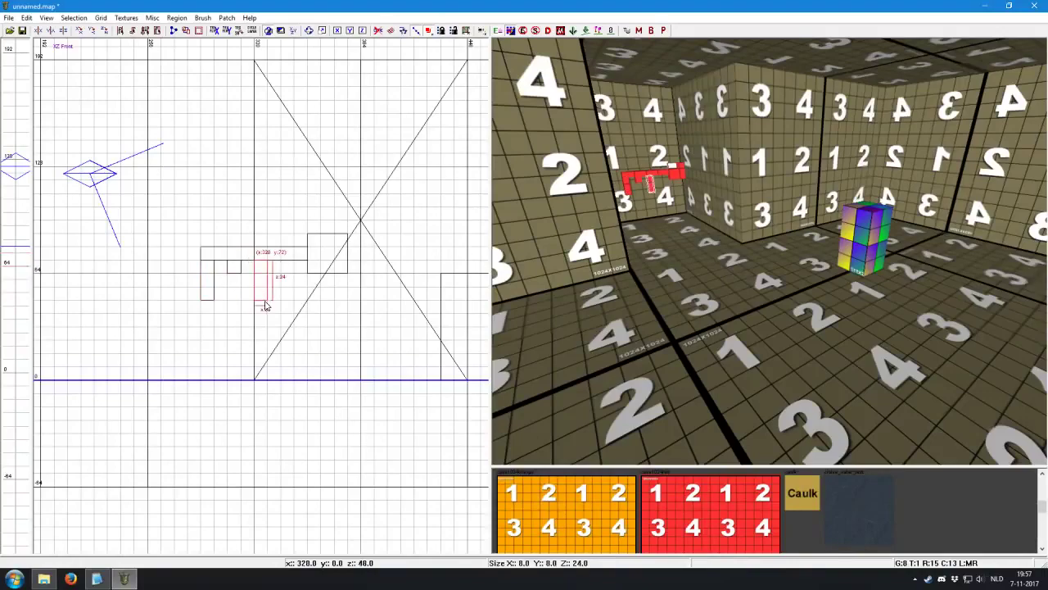
key("Escape")
right_click_drag(721, 311, 710, 257)
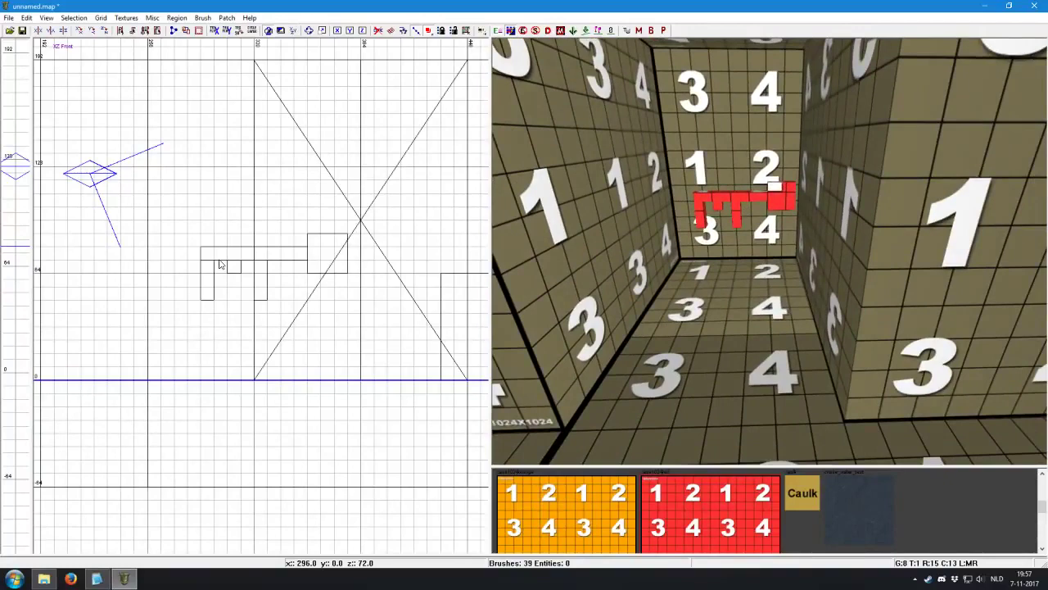
mouse_move(217, 262)
left_mouse_down()
mouse_move(226, 285)
mouse_move(253, 285)
left_mouse_up()
key("Escape")
key("Escape")
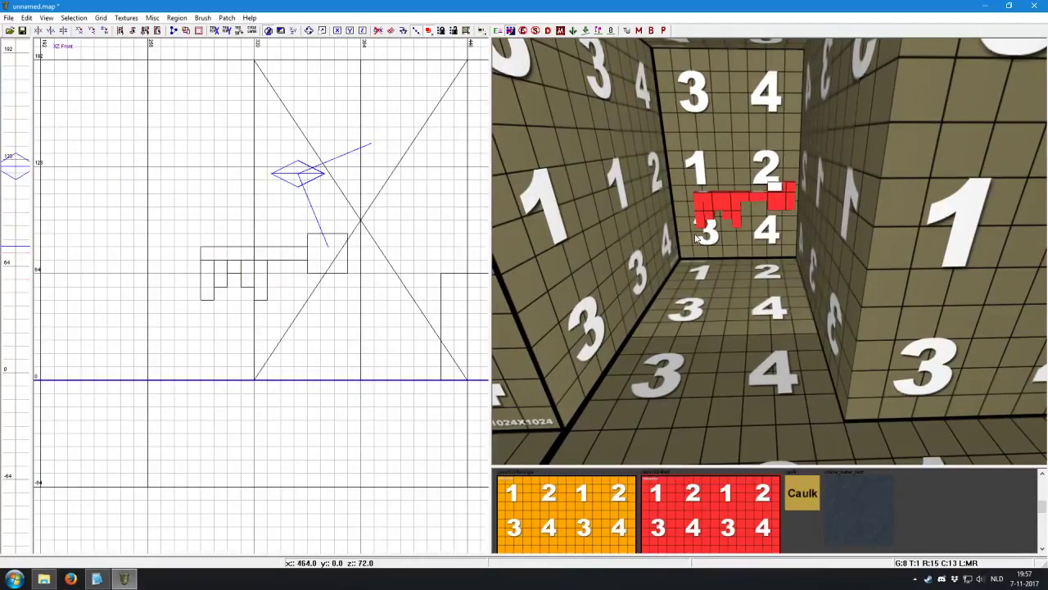
Enlarge the key head to about 40×40 and subdivide it into small cubes.
right_click_drag(697, 238, 751, 219)
left_click(806, 212, "shift")
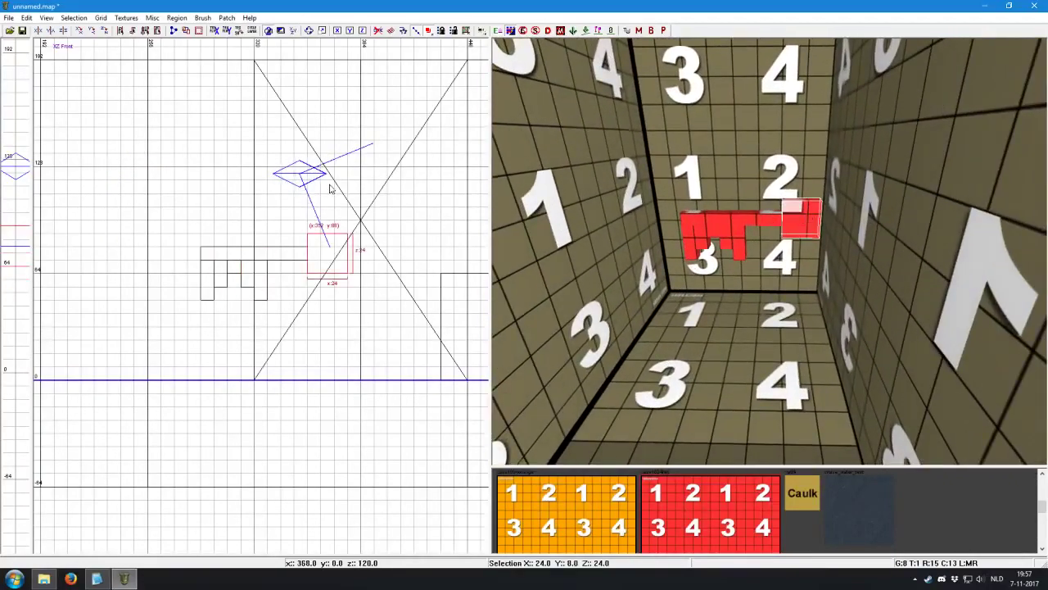
left_click_drag(330, 188, 330, 175)
mouse_move(365, 246)
left_mouse_down()
mouse_move(378, 246)
mouse_move(339, 285)
mouse_move(379, 260)
left_mouse_up()
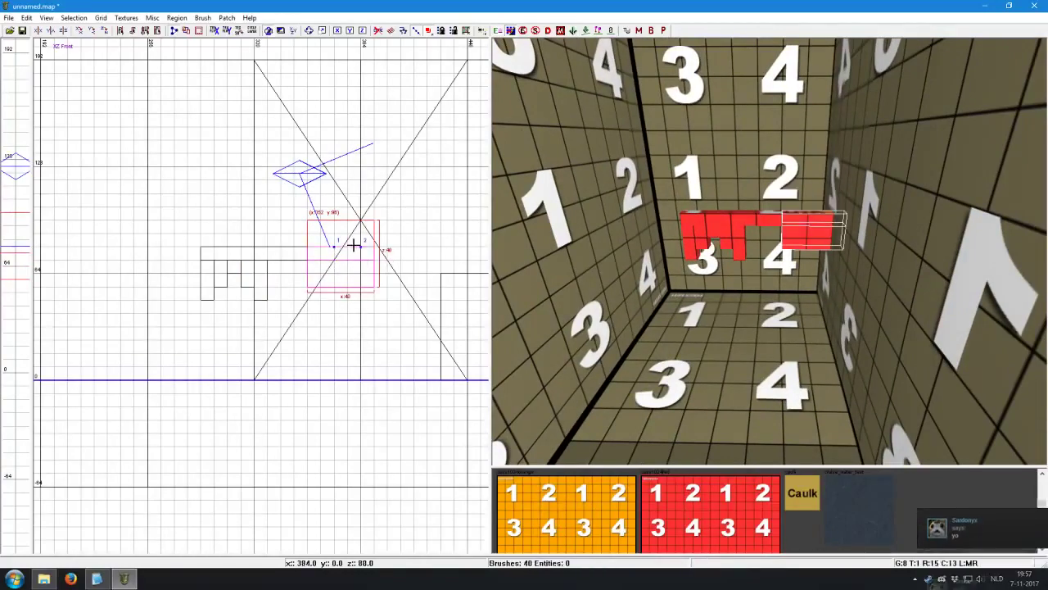
left_click(334, 245)
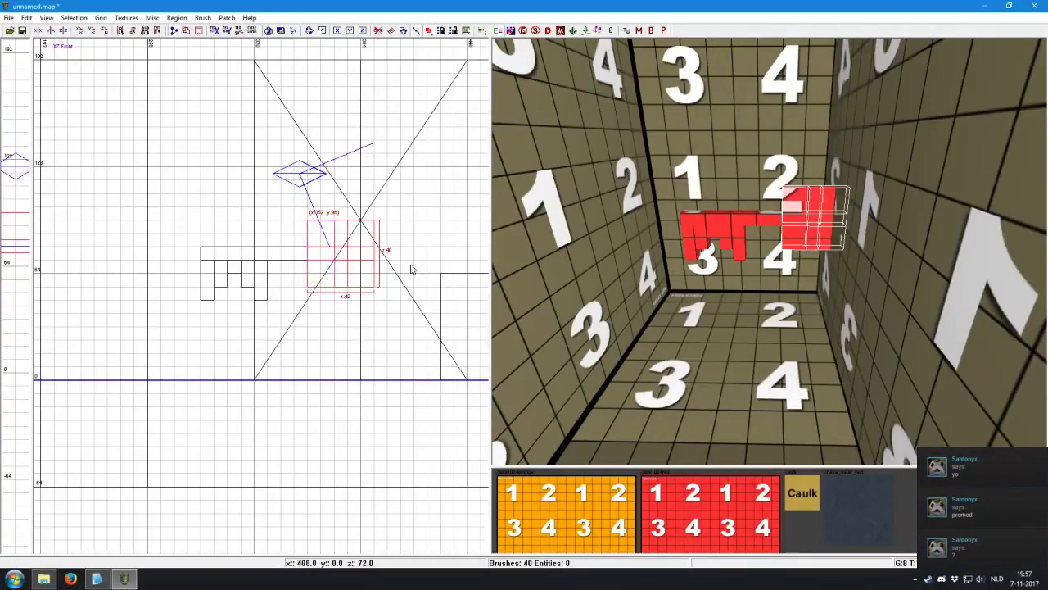
Select head cubes, then select all the key's pieces together.
left_click(815, 228, "shift")
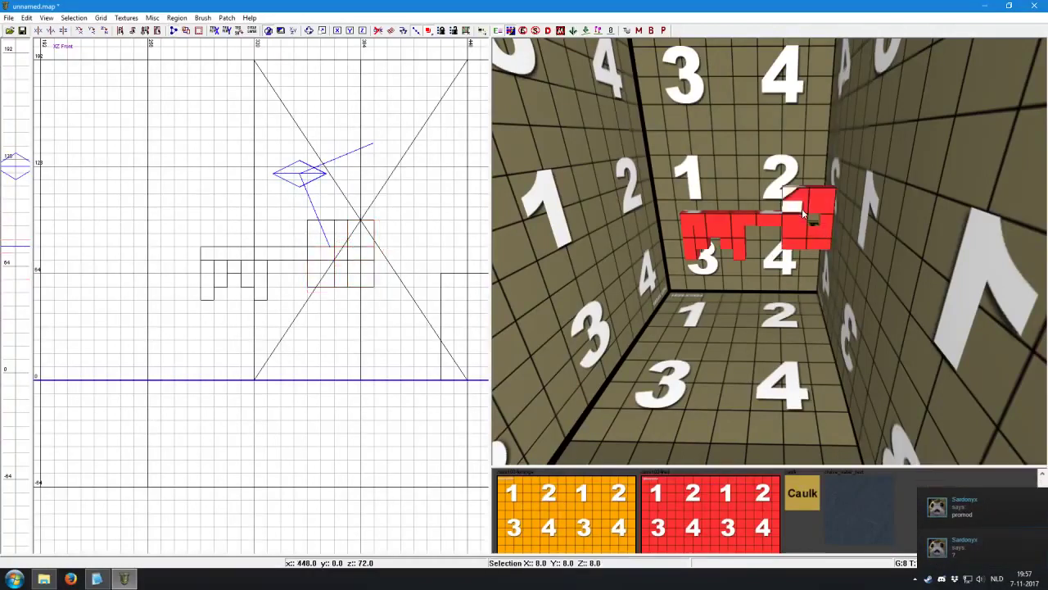
left_click_drag(802, 208, 828, 221, "shift")
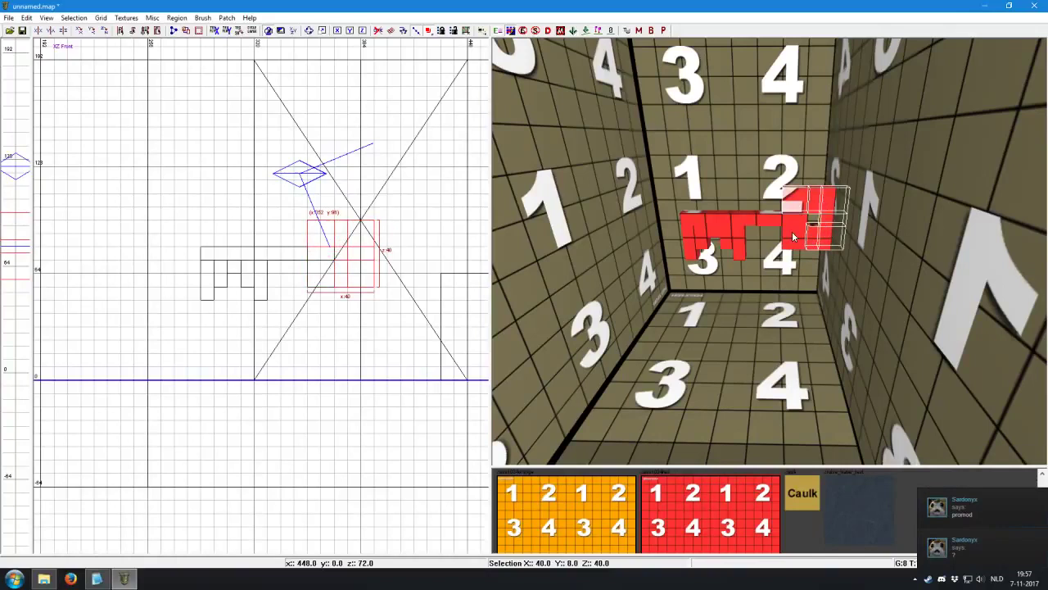
key("Escape")
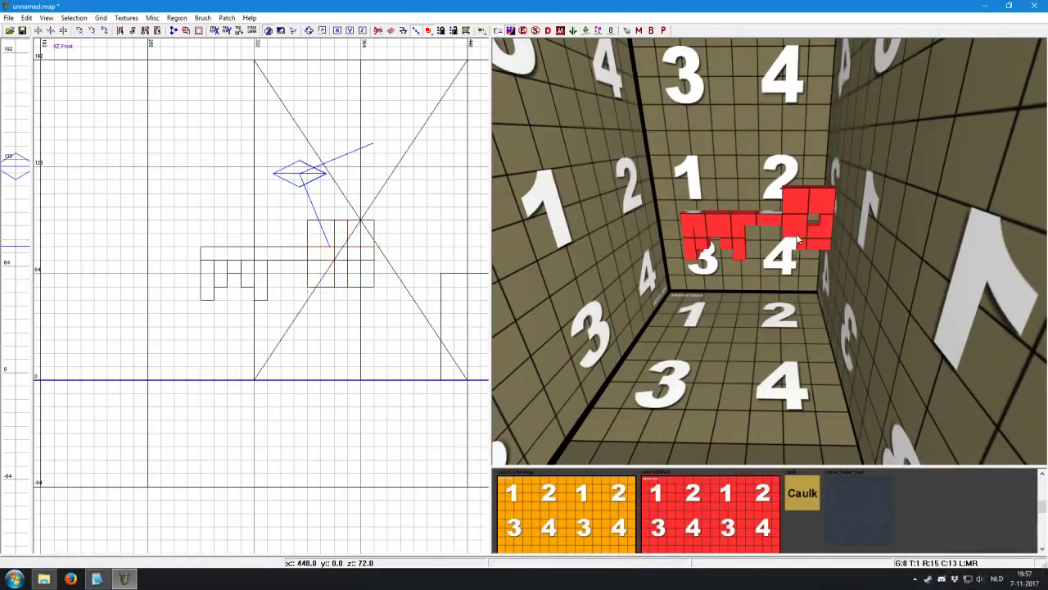
mouse_move(799, 238)
left_mouse_down("shift")
mouse_move(825, 238)
mouse_move(693, 238)
left_mouse_up("shift")
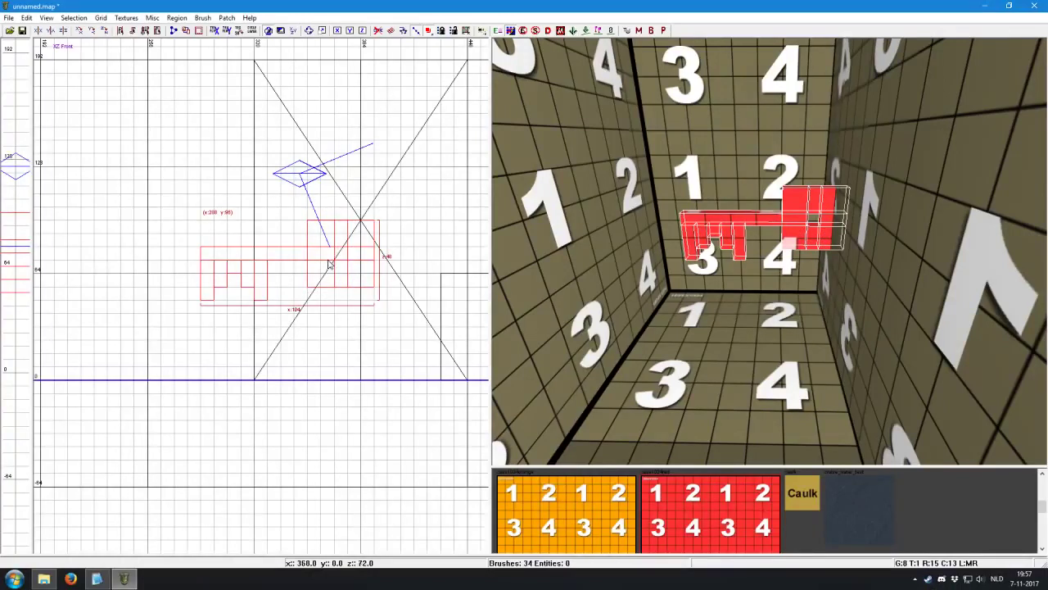
Nudge the red key left and convert its brushes into a script_brushmodel entity.
left_click_drag(326, 257, 303, 261)
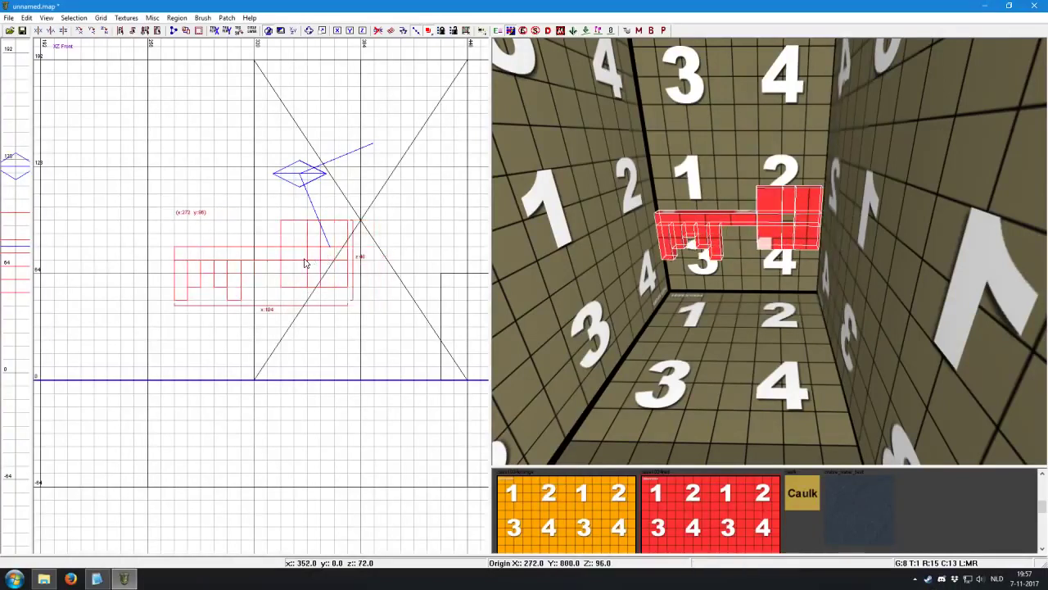
right_click(244, 261)
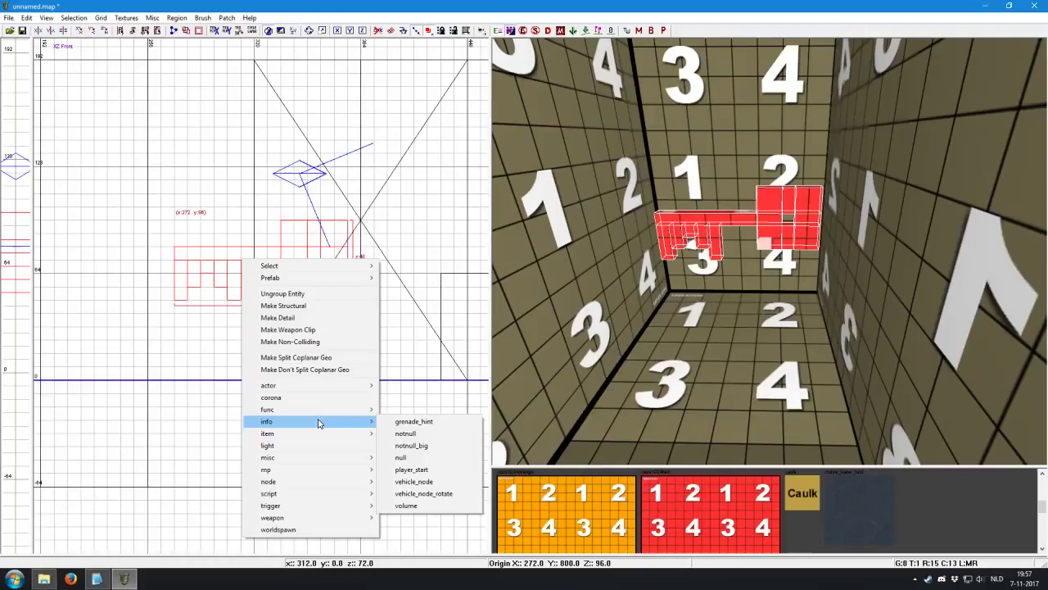
mouse_move(269, 493)
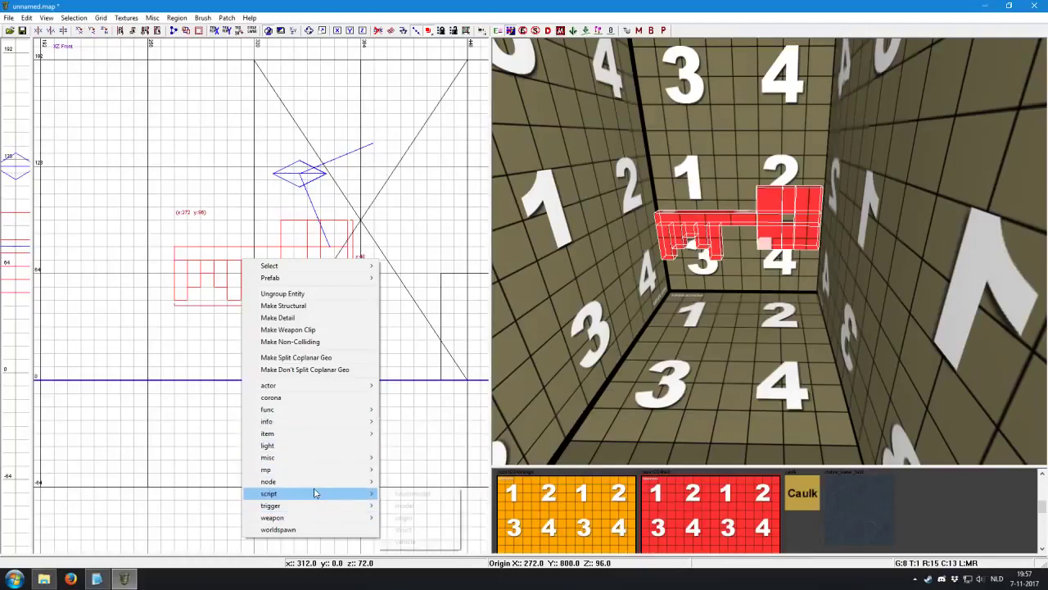
left_click(417, 494)
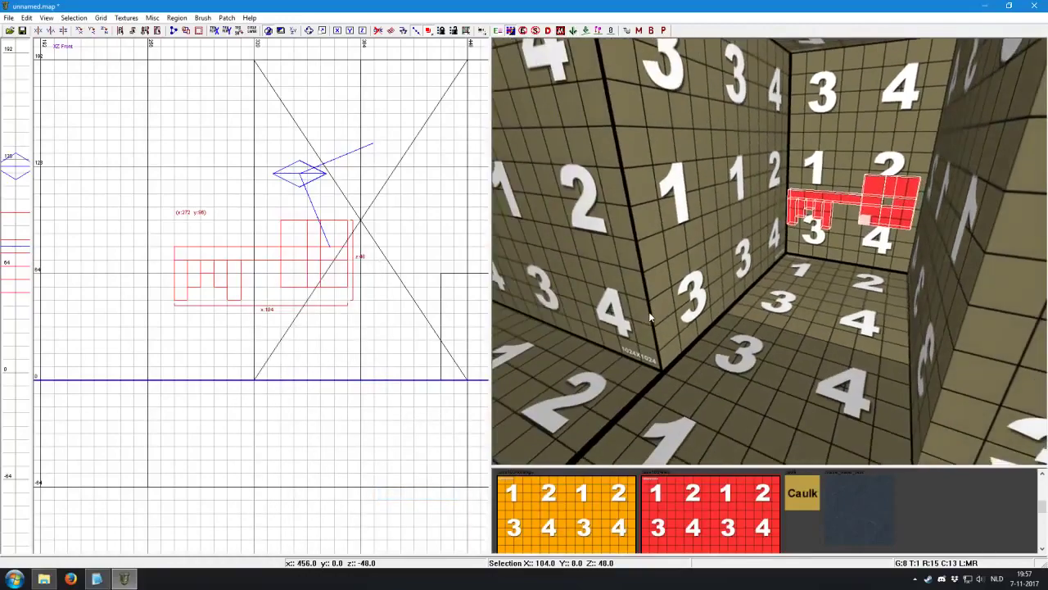
key("Escape")
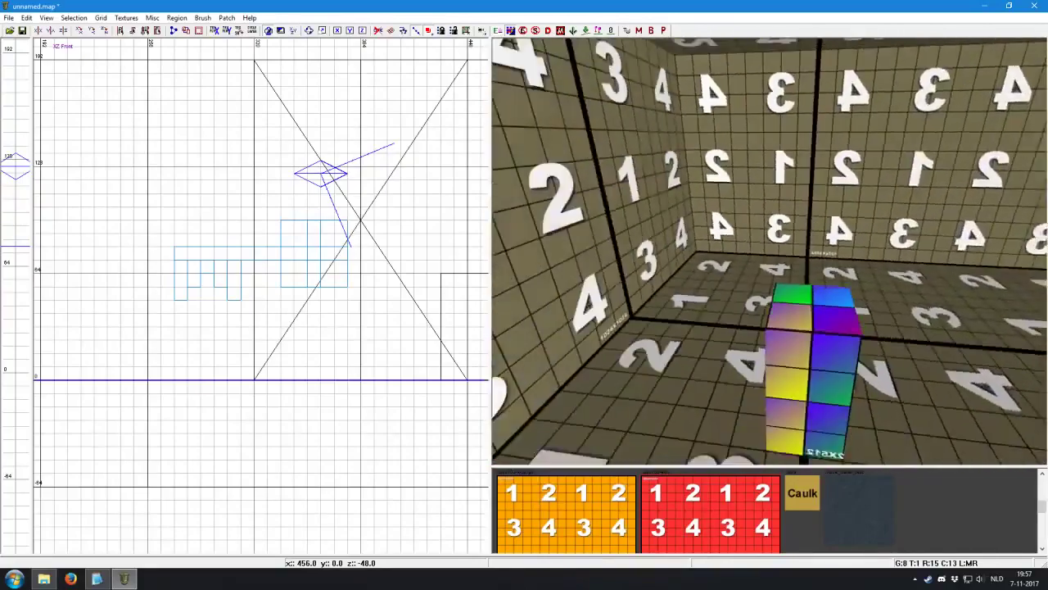
right_click(795, 263)
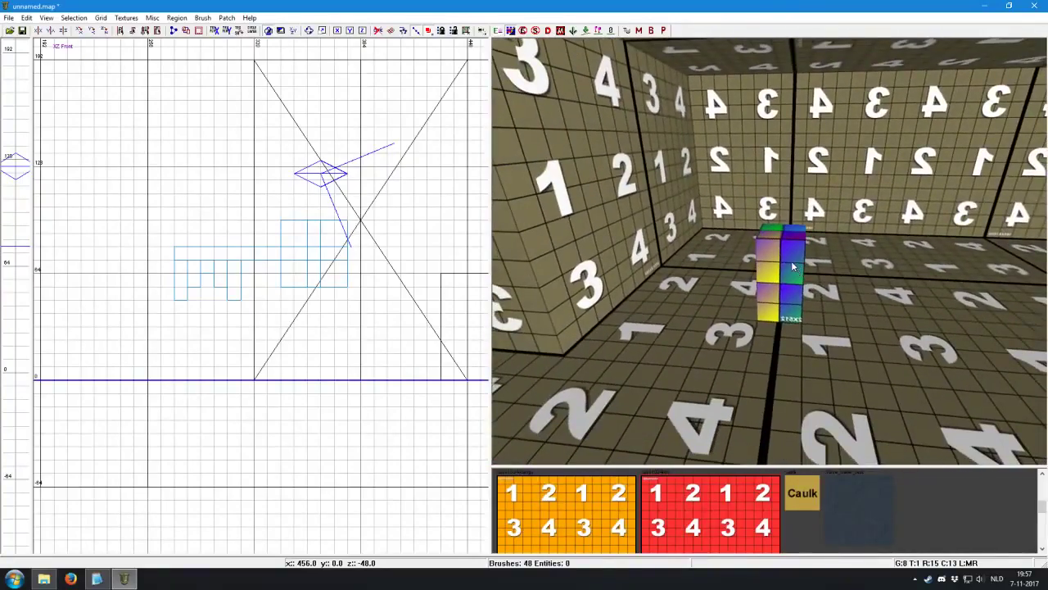
Draw a new block over the coloured pillar and widen it in the front view.
key("ctrl+Tab")
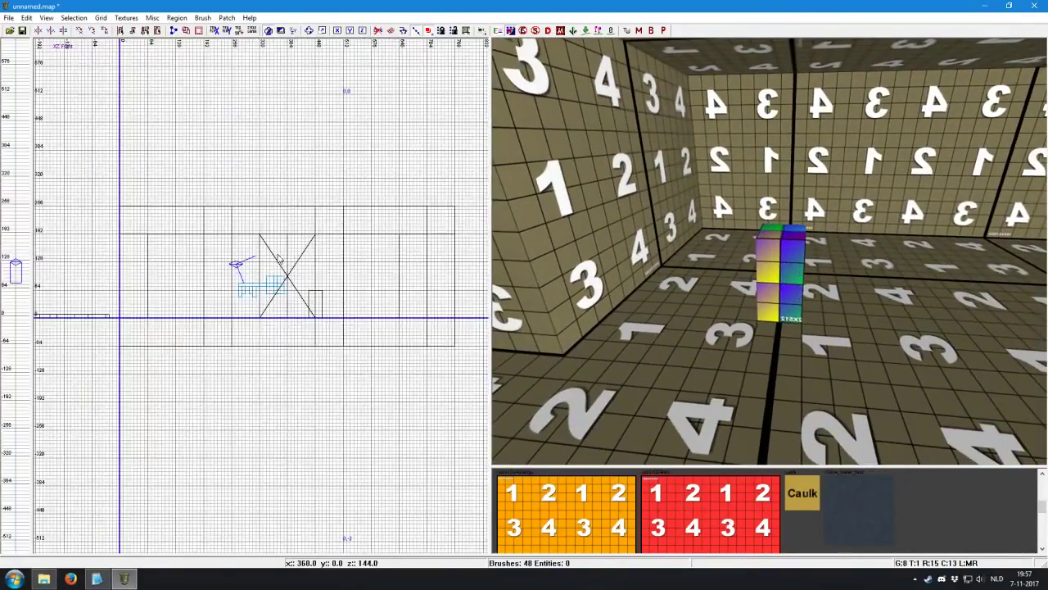
key("ctrl+Tab")
right_click_drag(345, 316, 351, 307)
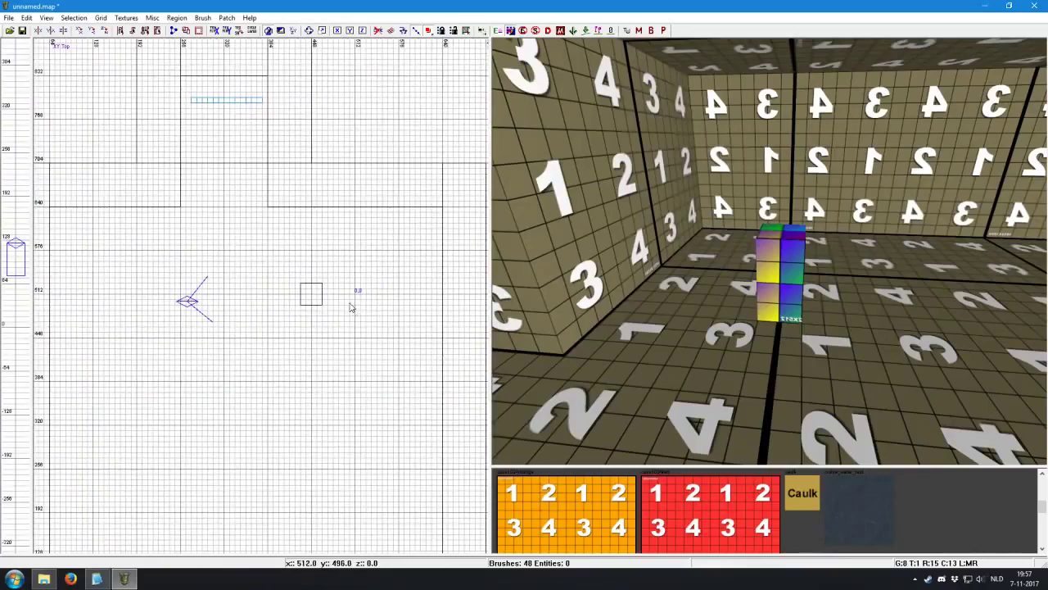
left_click_drag(294, 275, 341, 336)
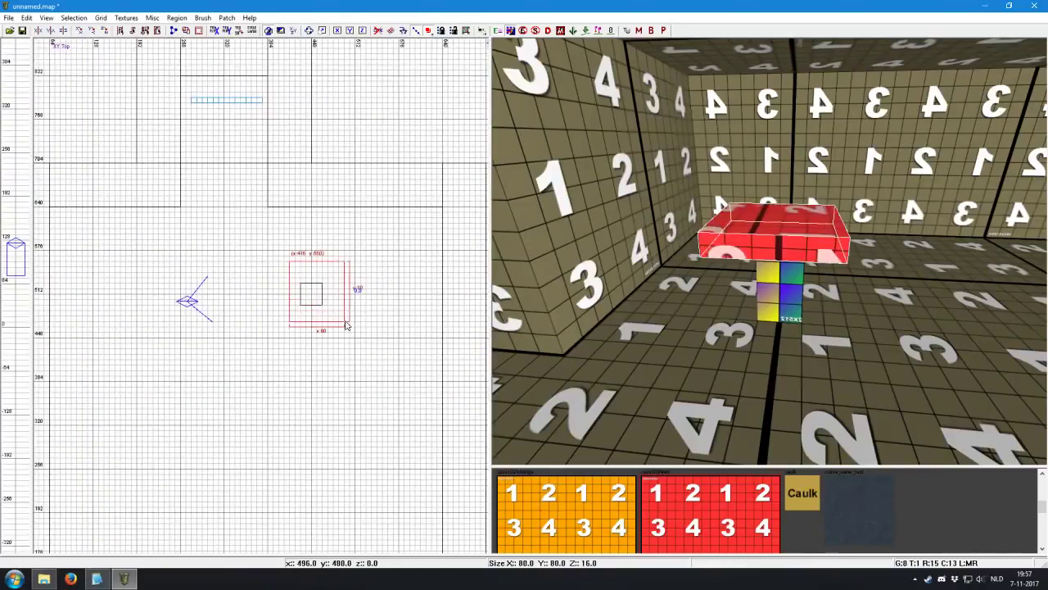
key("ctrl+Tab")
left_click_drag(269, 329, 269, 363)
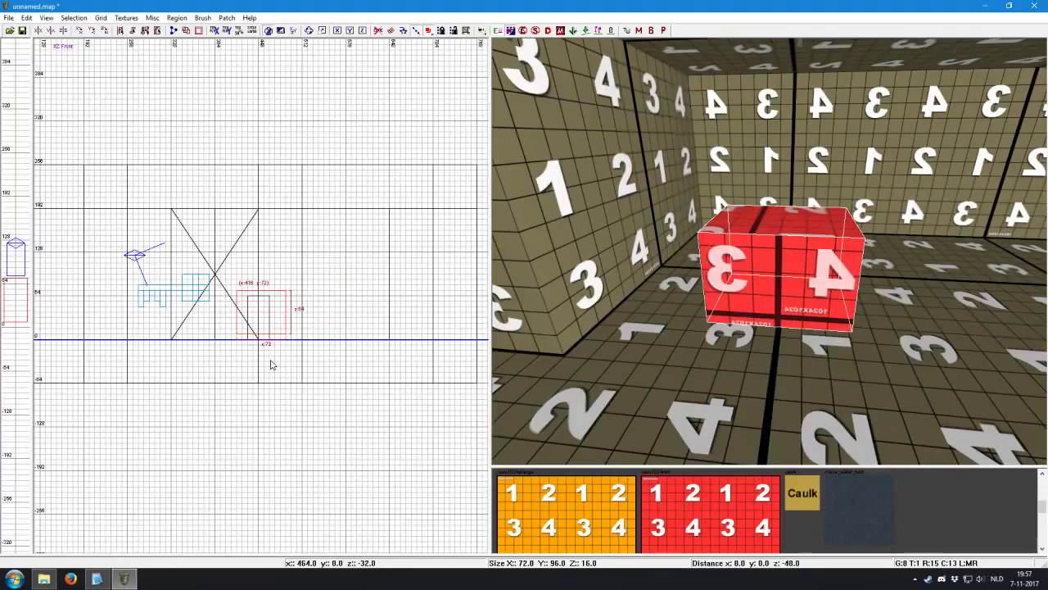
left_click_drag(229, 326, 219, 326)
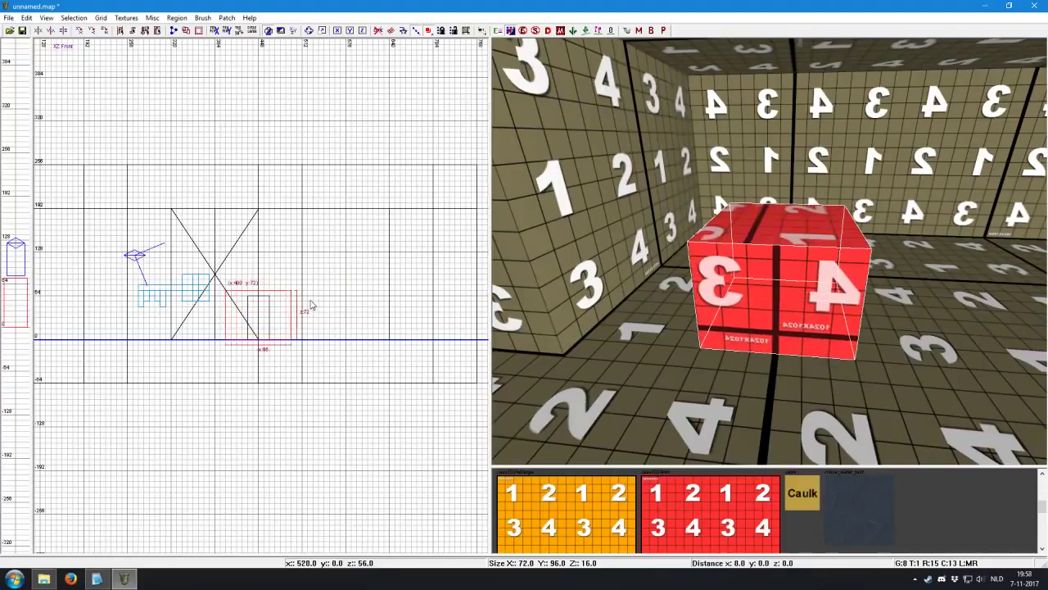
Lower the block to 64 units tall and make it a trigger entity.
key("ctrl+Tab")
key("ctrl+Tab")
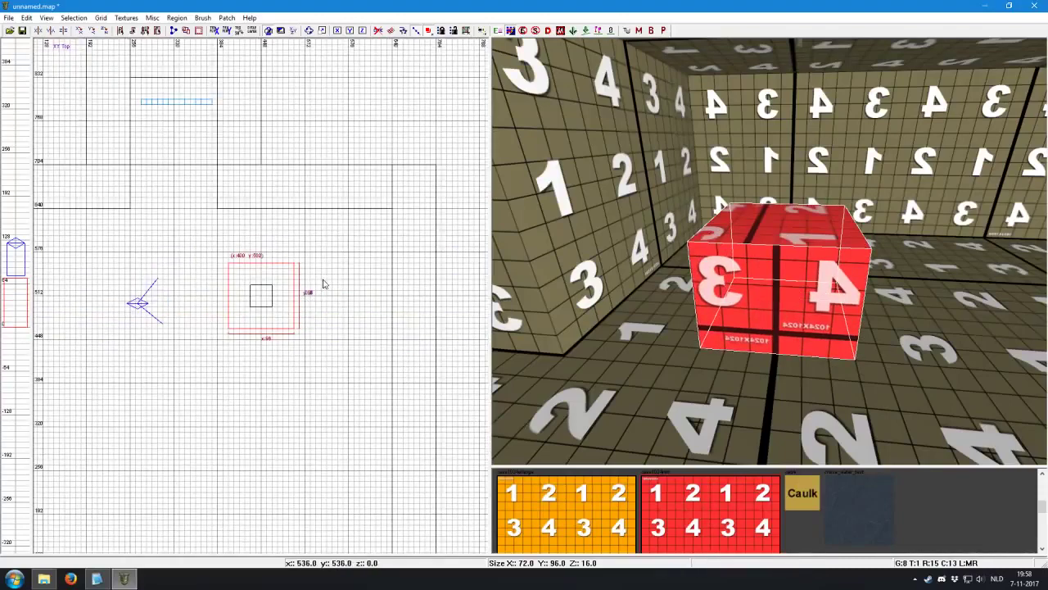
scroll(366, 287, "up", 3)
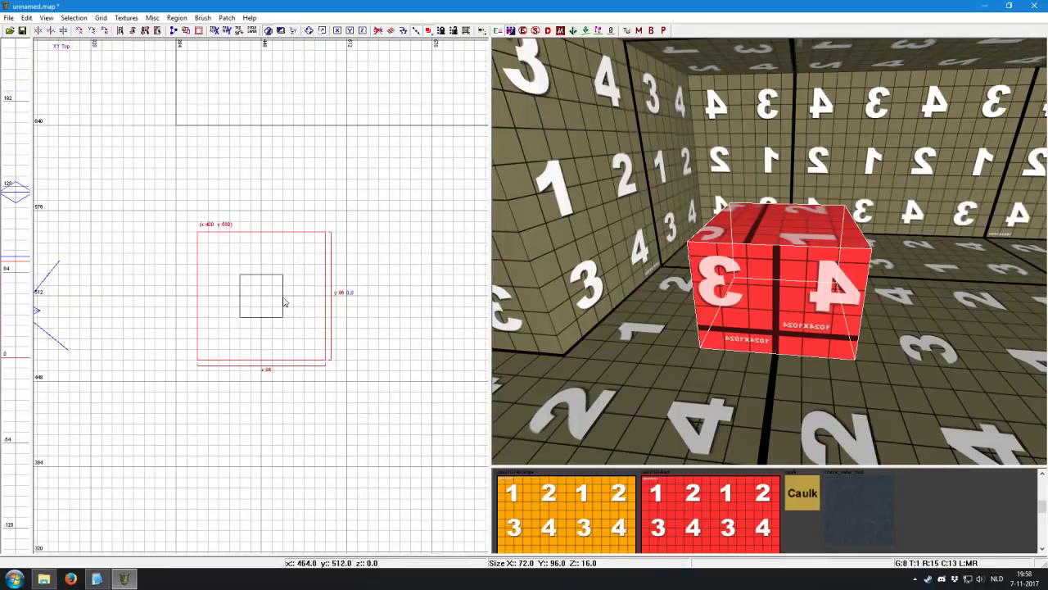
key("ctrl+Tab")
left_click_drag(245, 175, 253, 187)
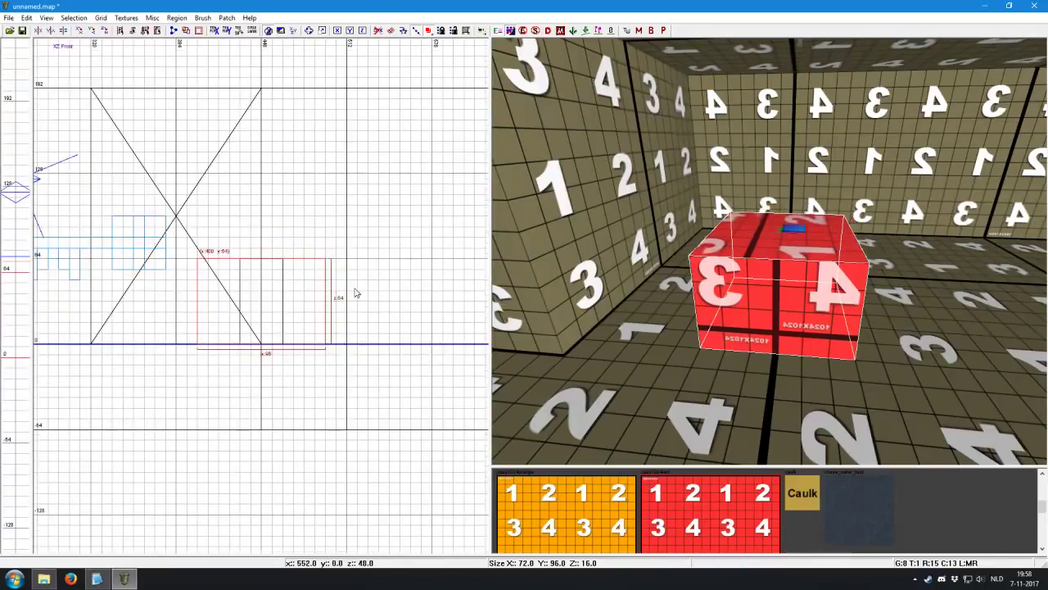
right_click(186, 265)
mouse_move(212, 511)
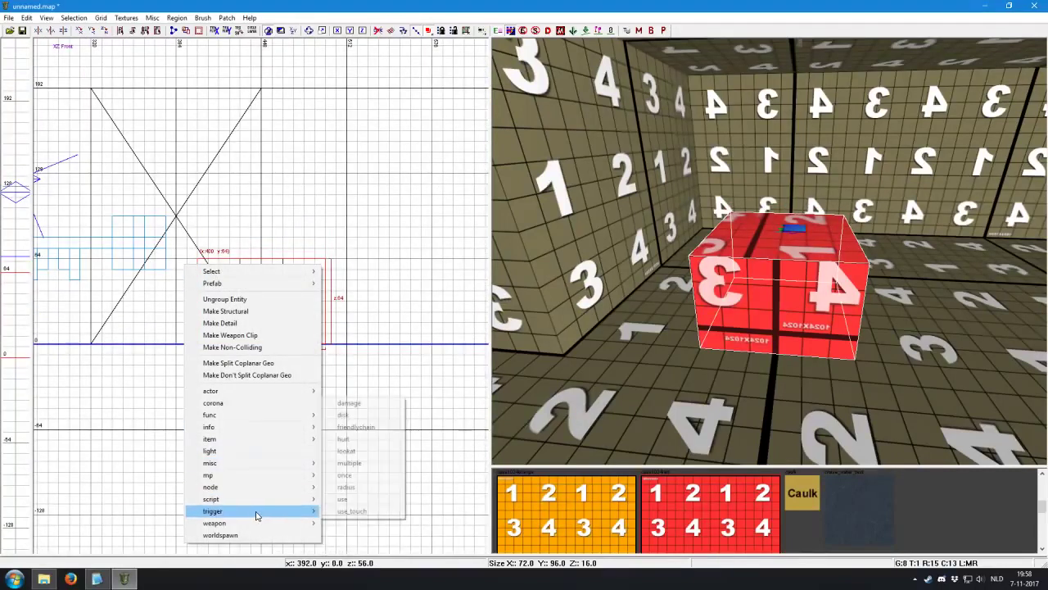
left_click(352, 511)
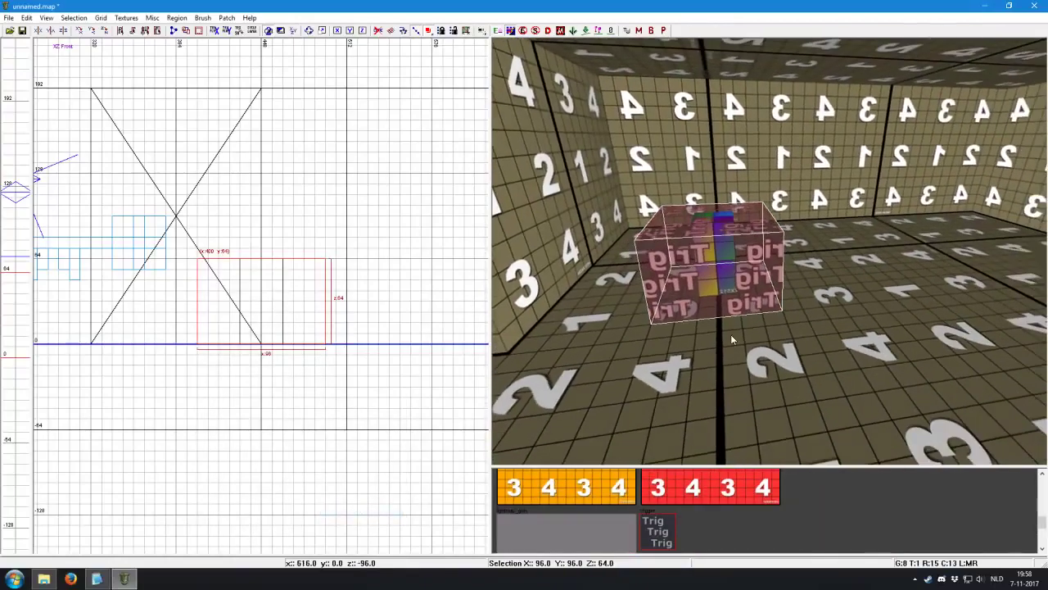
scroll(733, 339, "up", 2)
Convert the 128×192 corridor block into a script entity and deselect it.
key("Escape")
scroll(717, 320, "up", 6)
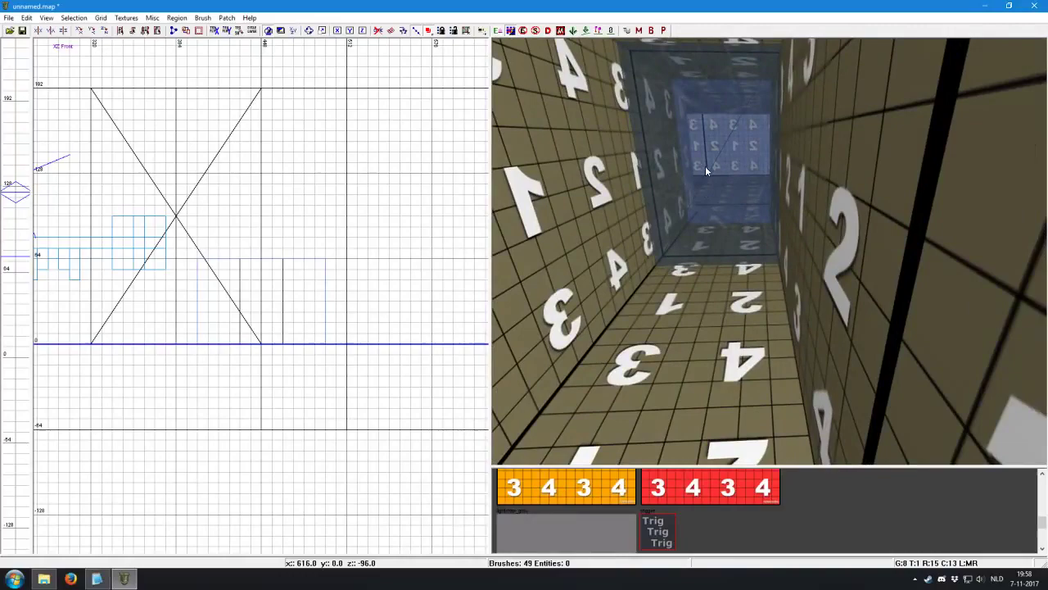
left_click(705, 165, "shift")
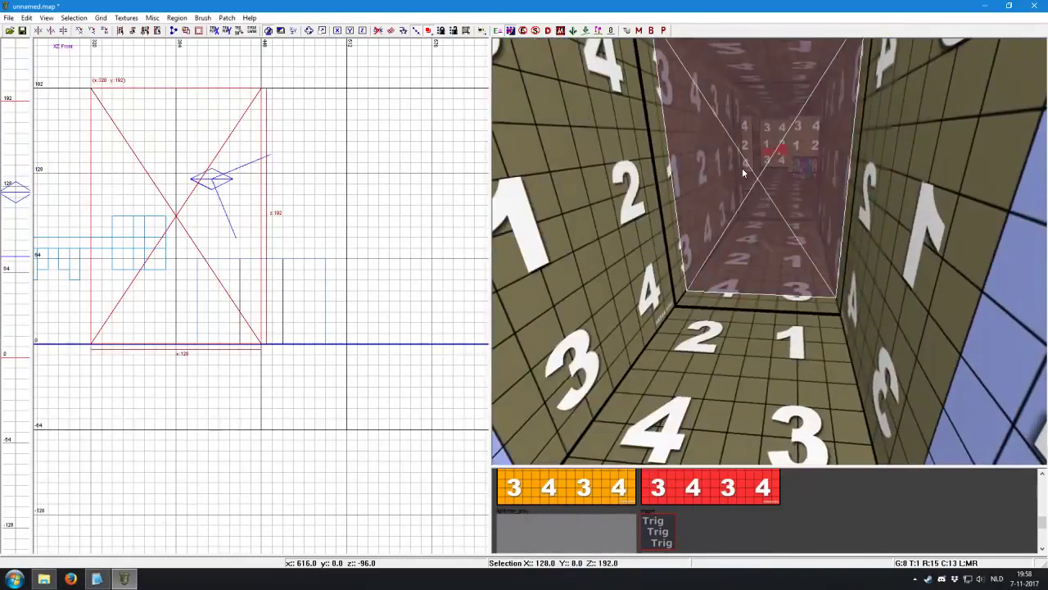
right_click(209, 214)
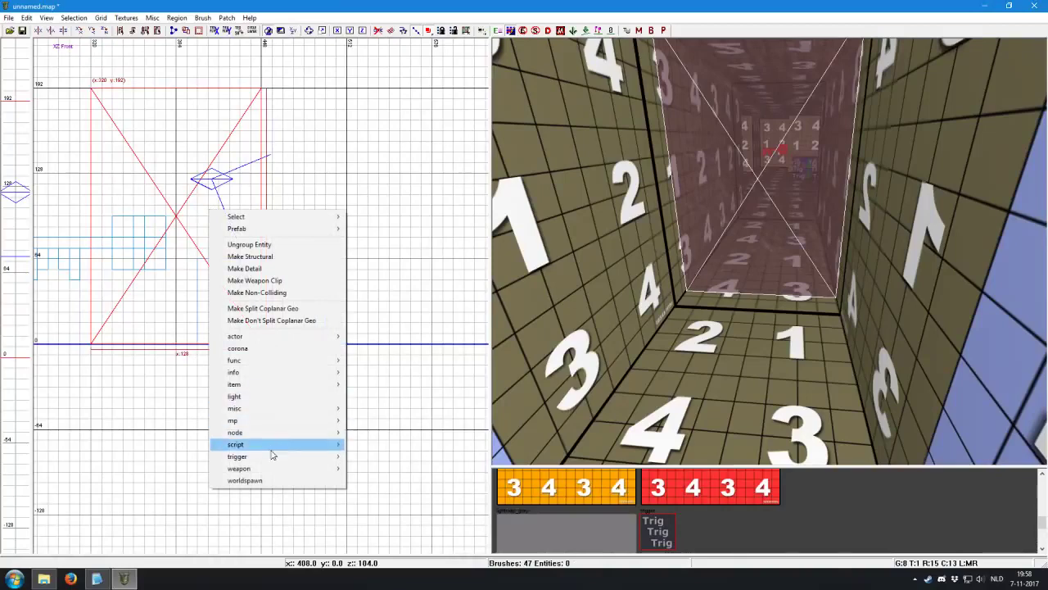
mouse_move(246, 444)
left_click(385, 444)
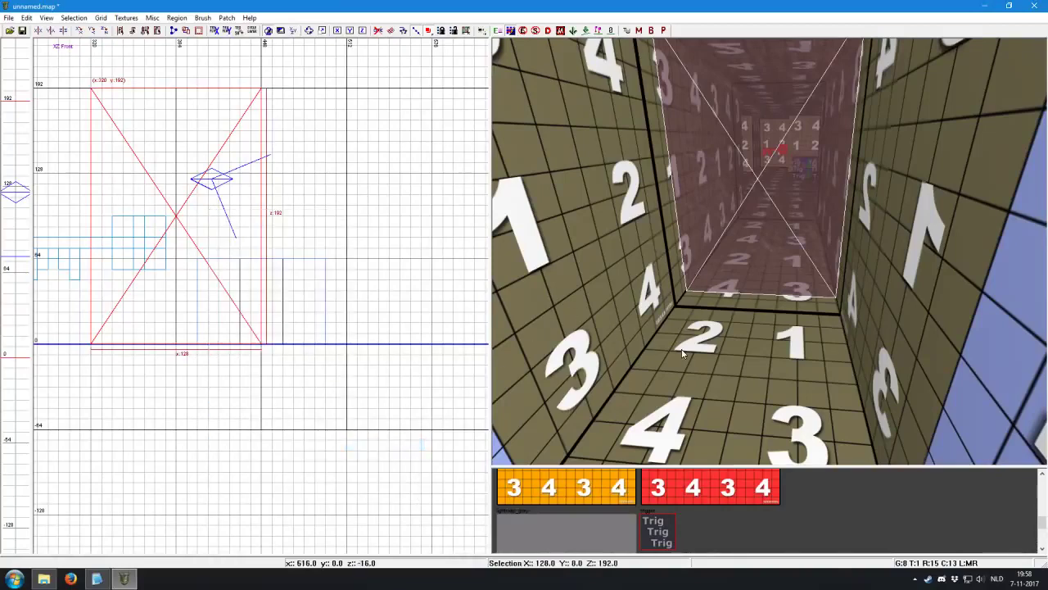
key("Escape")
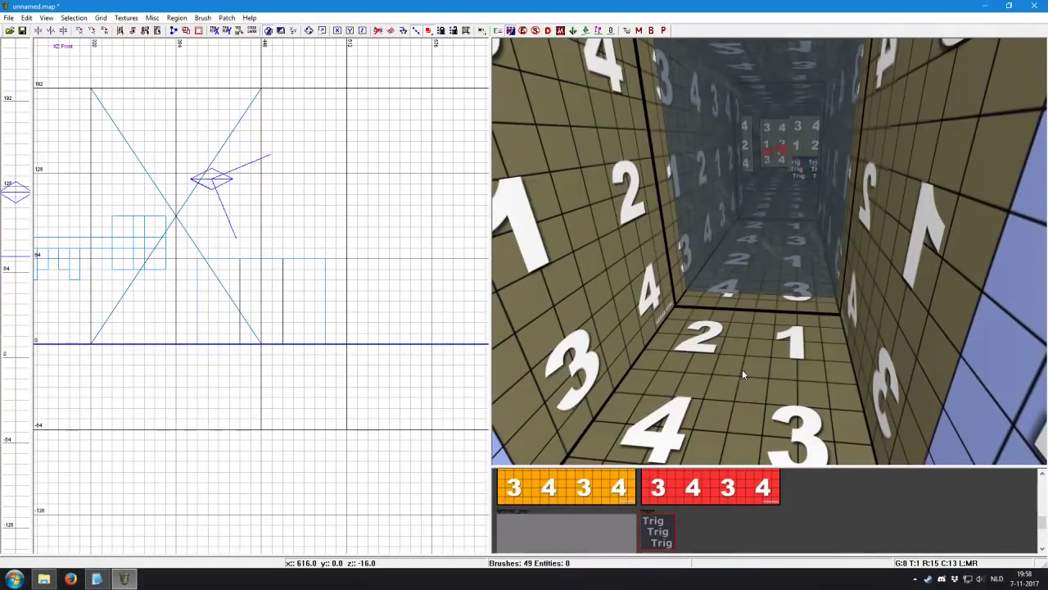
Reselect the corridor block in 3D and reopen its entity menu without changes.
right_click(742, 369)
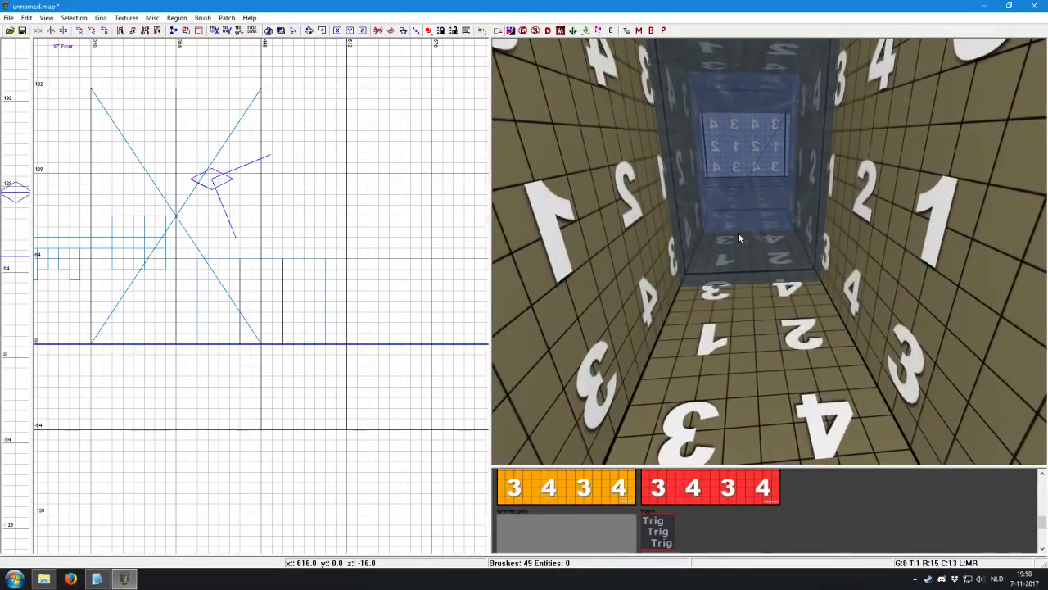
left_click(760, 175, "shift")
right_click(191, 238)
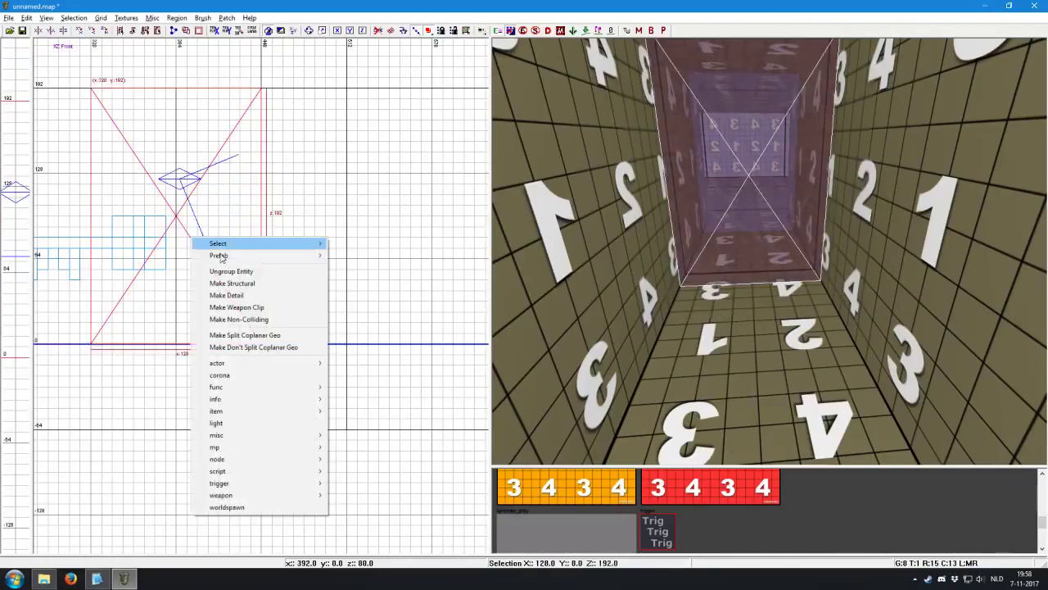
left_click(259, 320)
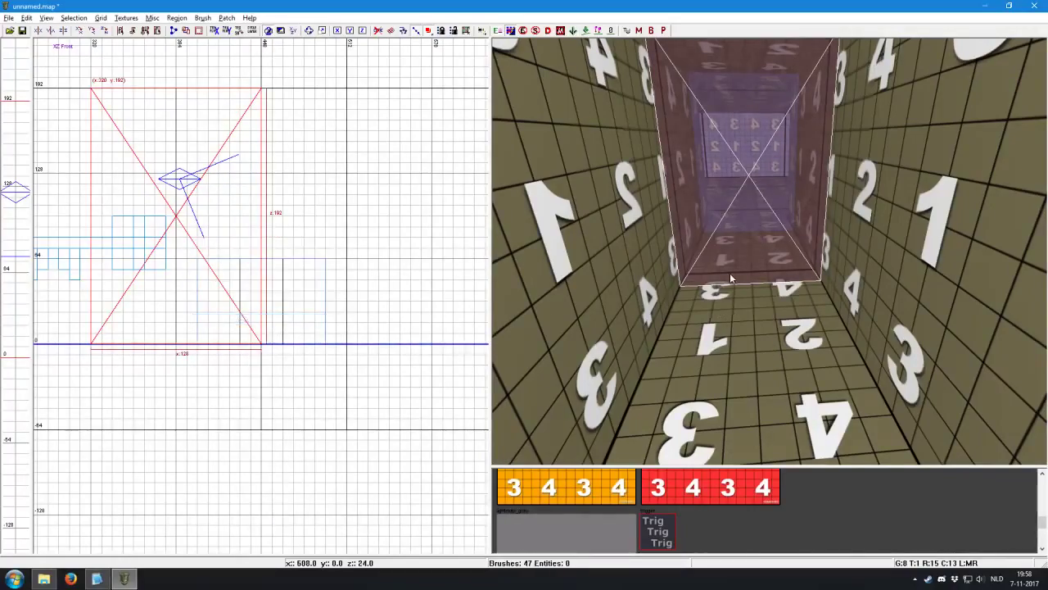
Draw a tall block at the corridor entrance in the top view.
key("Escape")
right_click(729, 273)
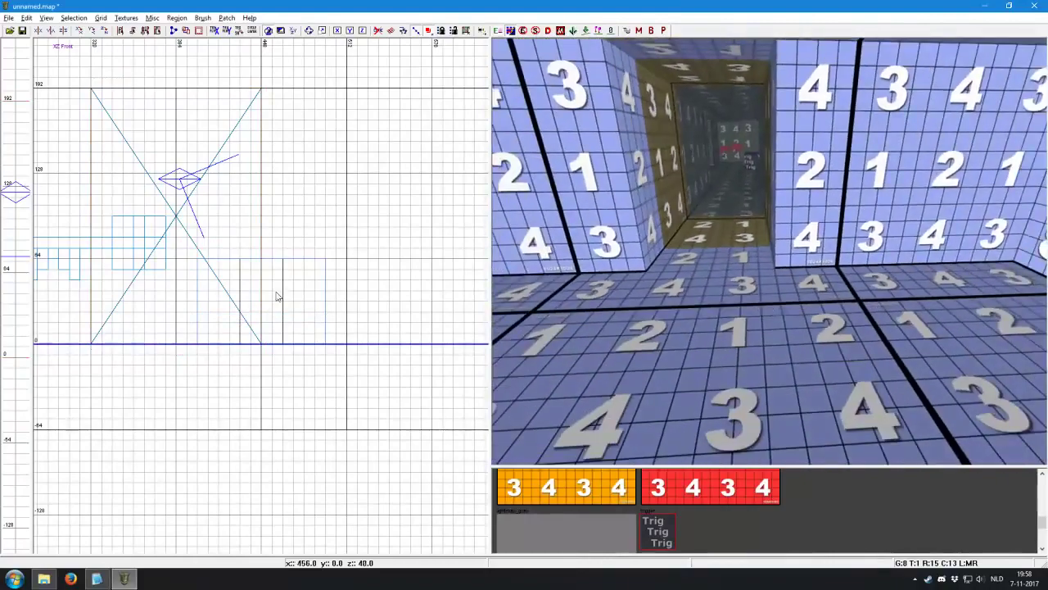
key("ctrl+Tab")
scroll(328, 299, "down", 3)
key("ctrl+Tab")
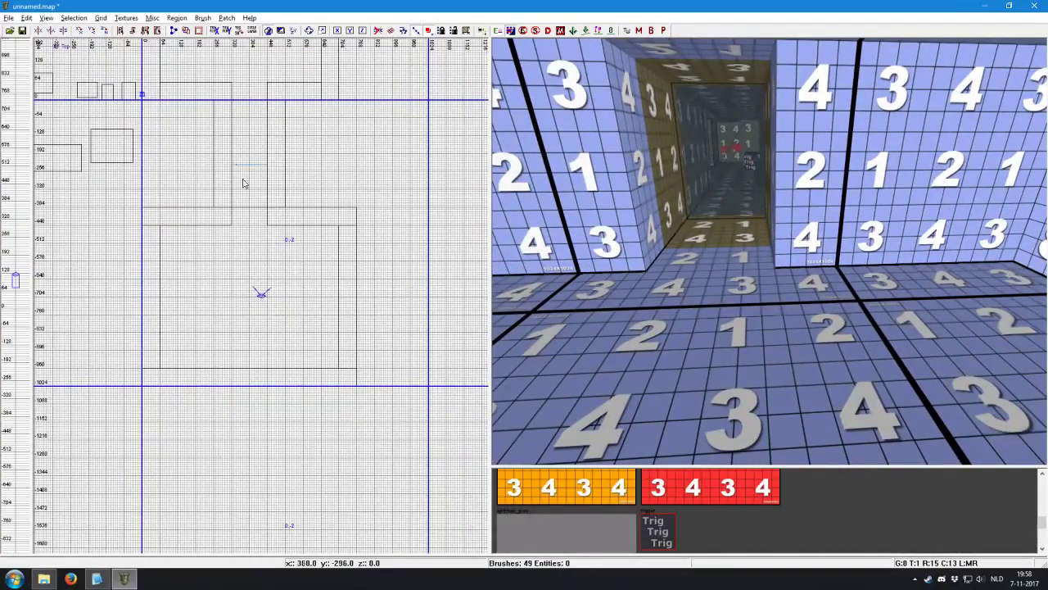
left_click_drag(231, 163, 269, 235)
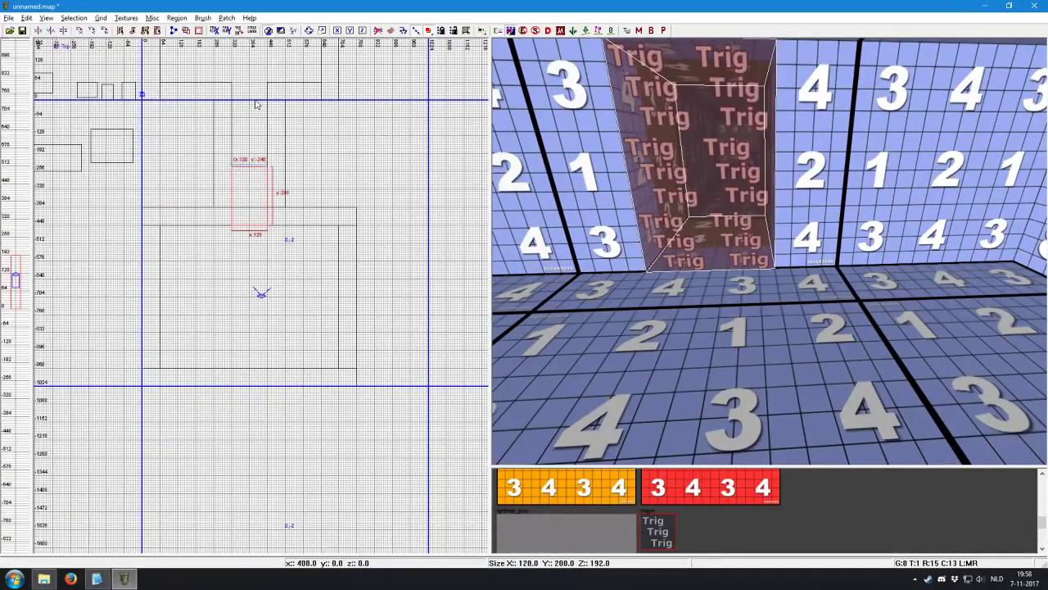
scroll(242, 182, "up", 1)
scroll(242, 182, "up", 1)
Make the entrance block a trigger entity and view it from the camera.
right_click(237, 198)
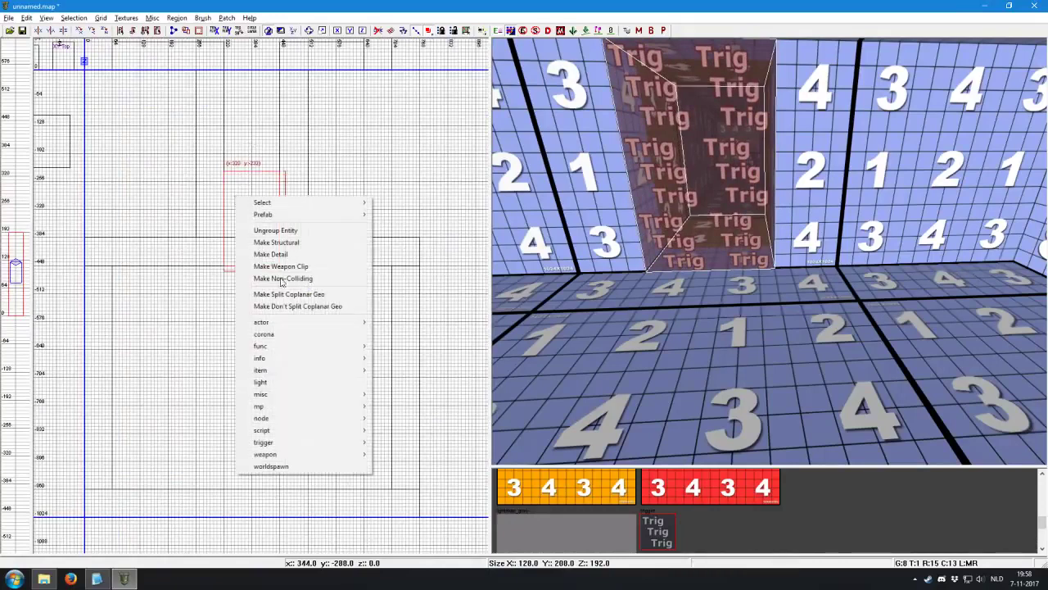
mouse_move(263, 442)
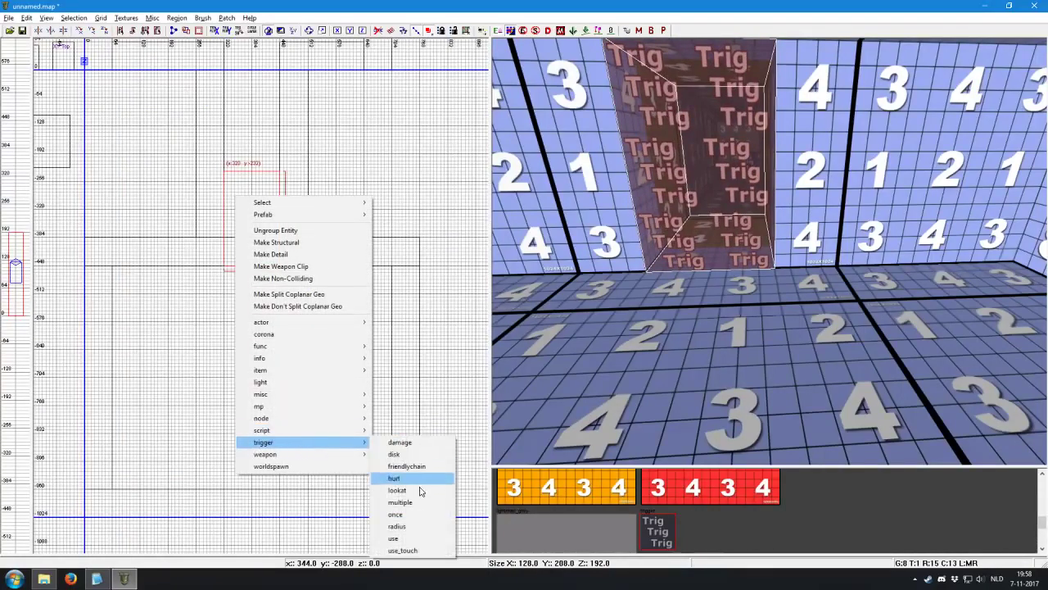
left_click(400, 502)
key("Escape")
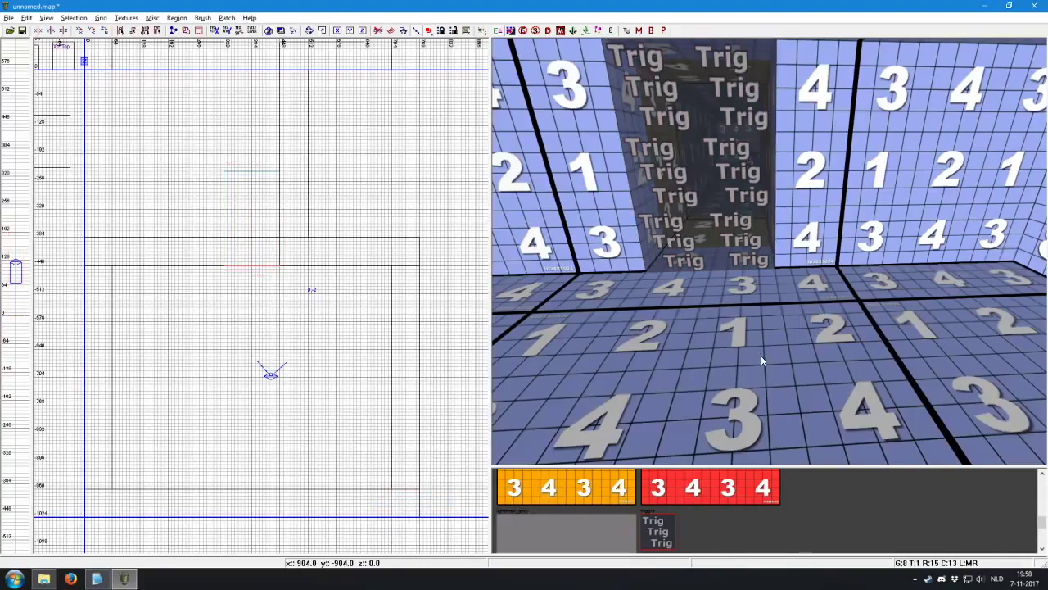
key("Up")
key("Down")
key("Left")
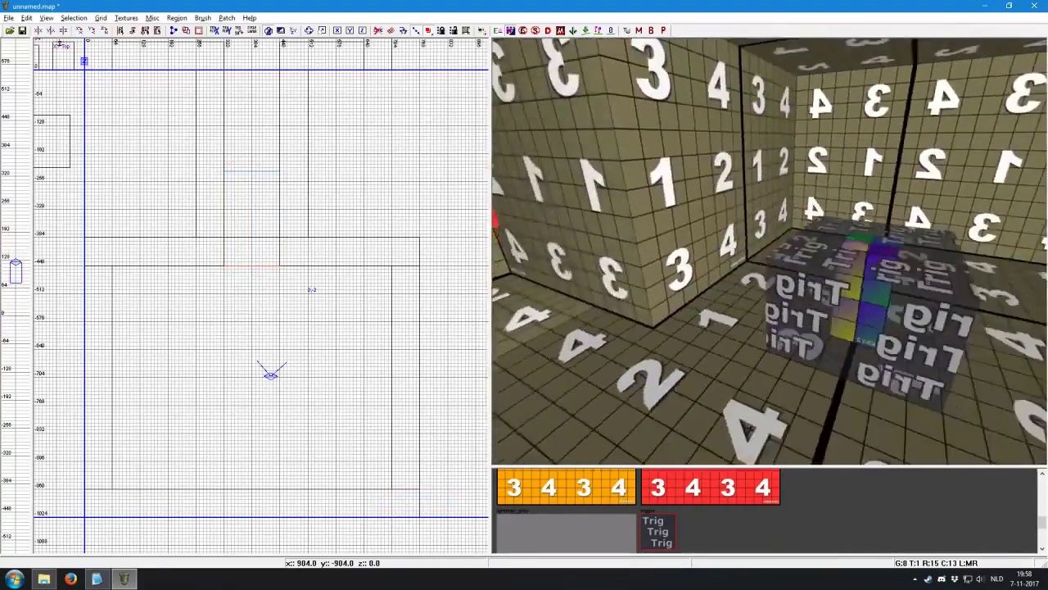
key("Left")
Draw a 128×64×192 brush around the red key and make it a trigger use_touch.
key("Up")
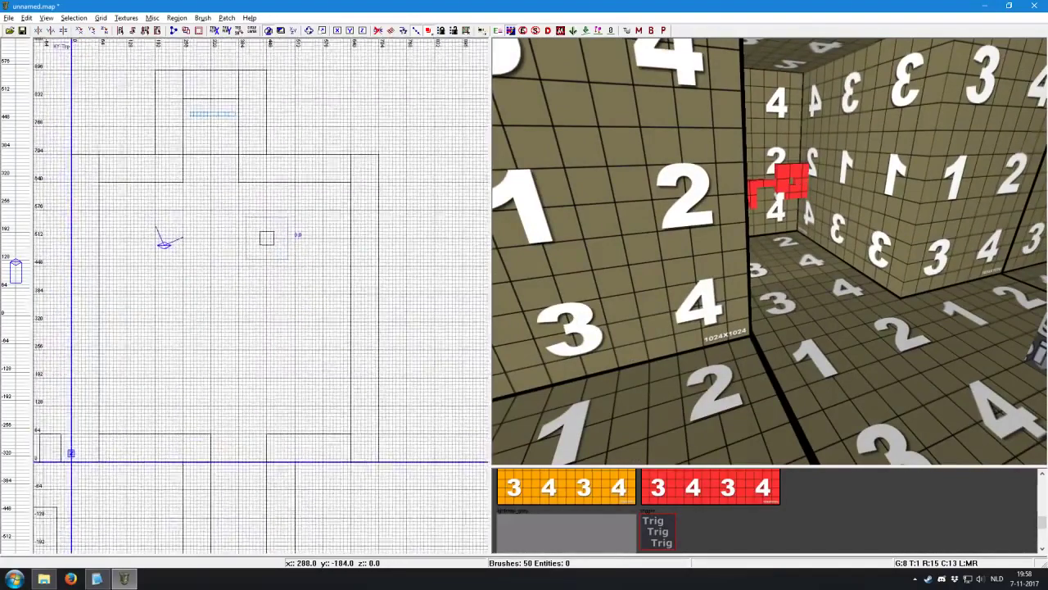
scroll(277, 239, "up", 3)
left_click_drag(185, 128, 320, 198)
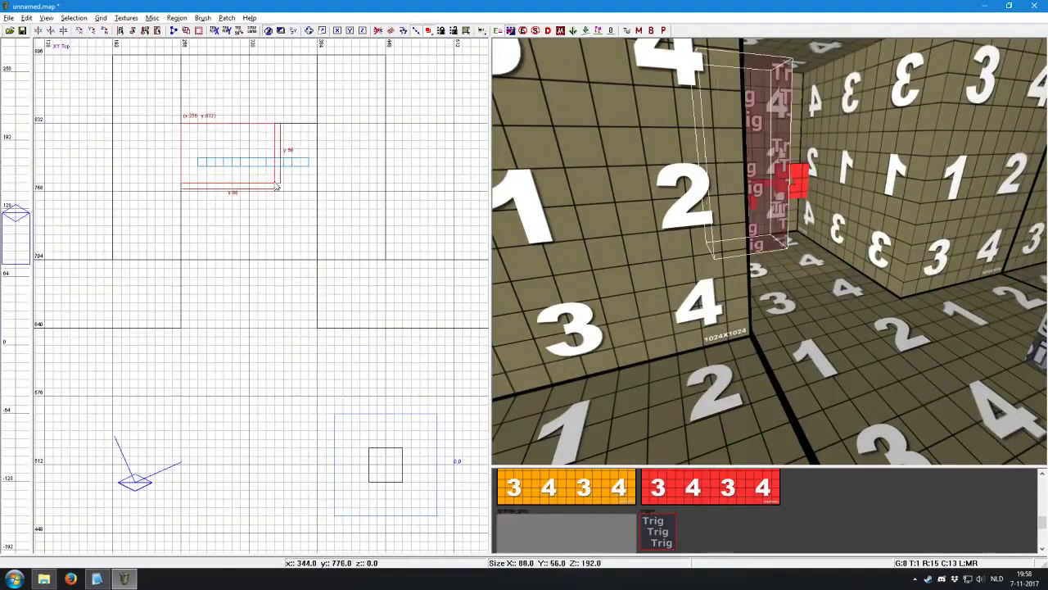
right_click(233, 148)
mouse_move(262, 391)
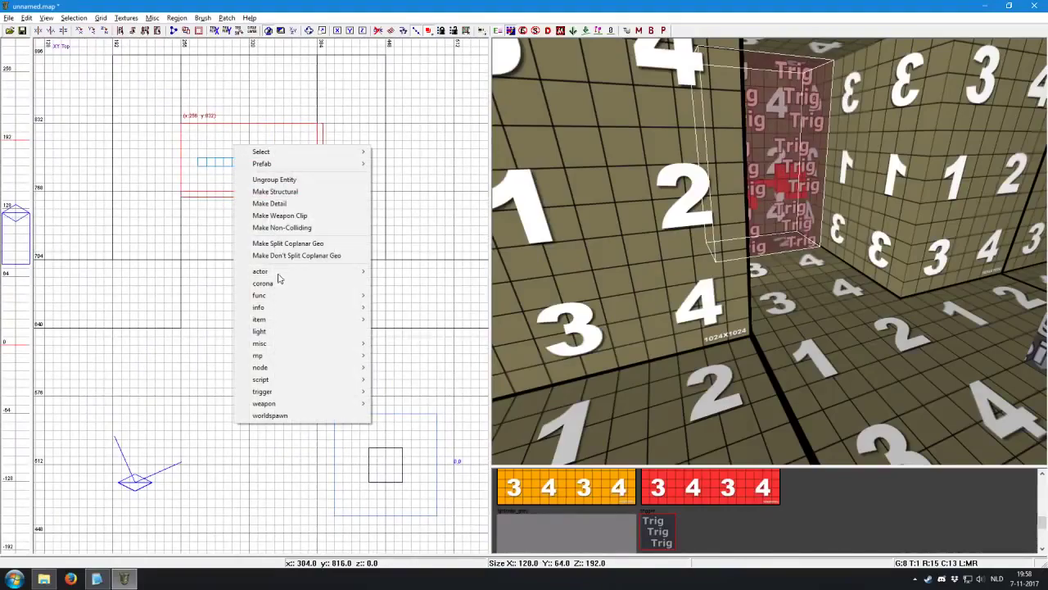
left_click(401, 500)
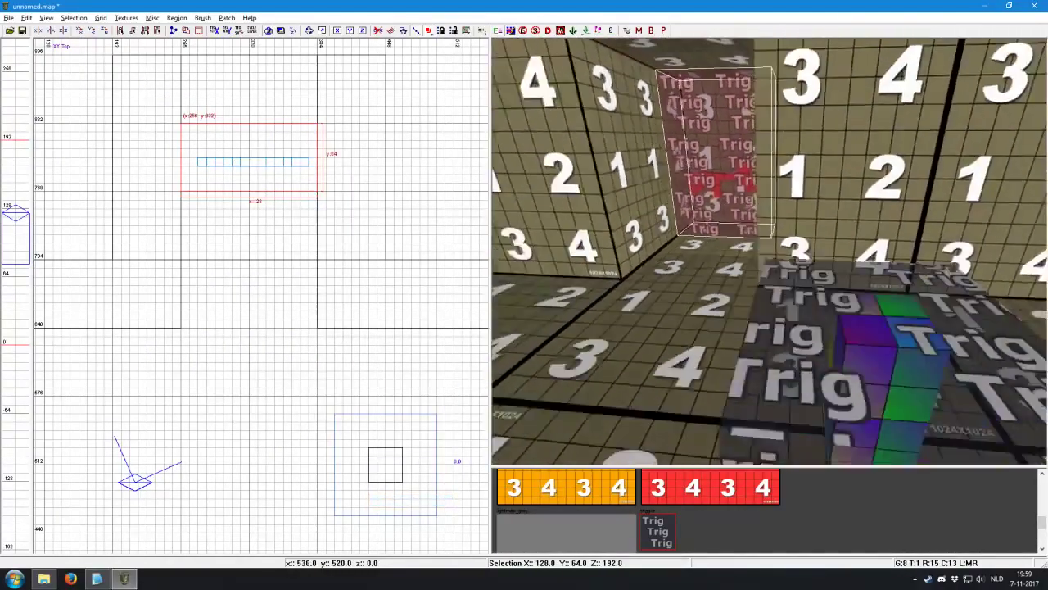
right_click(801, 252)
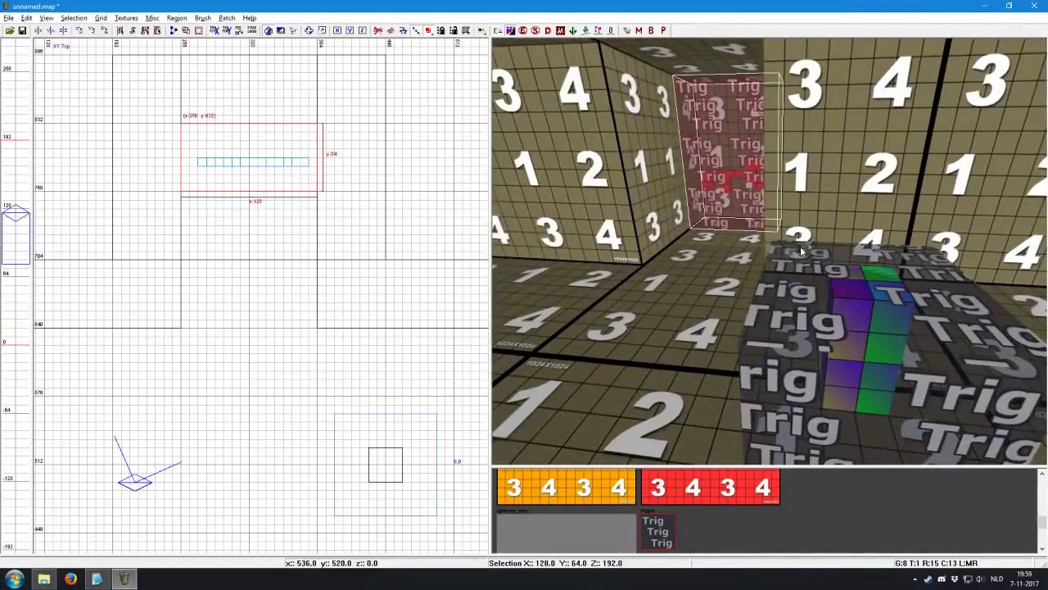
key("Escape")
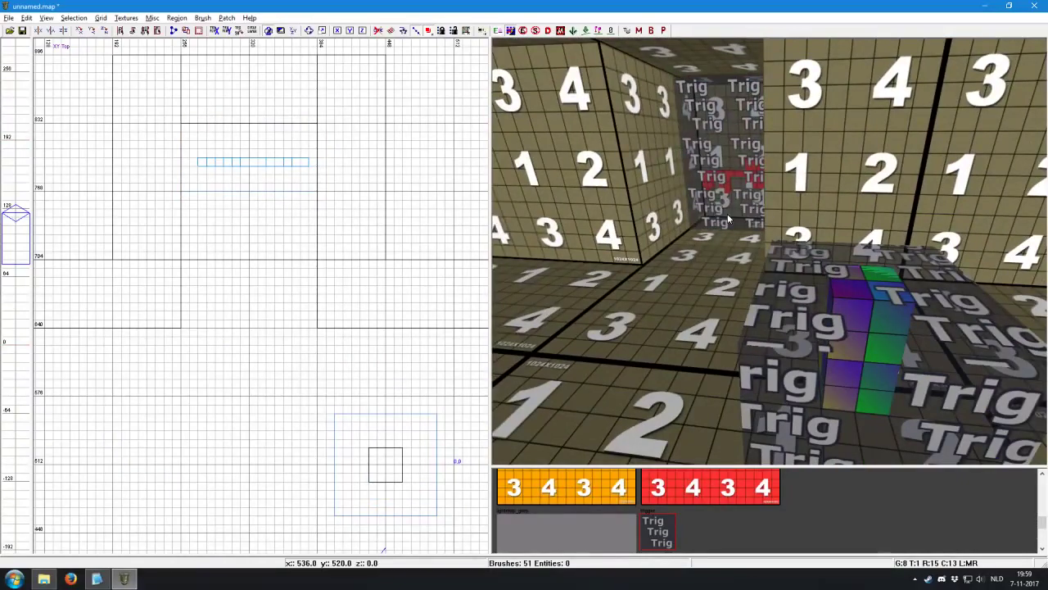
right_click(727, 214)
right_click(842, 238)
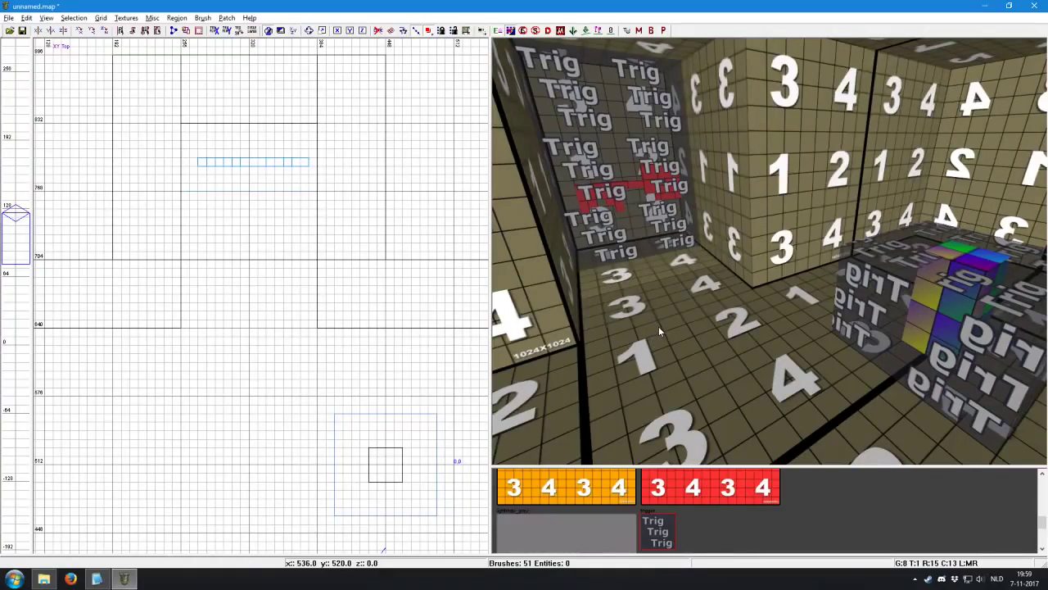
right_click(764, 280)
key("Up")
key("Up")
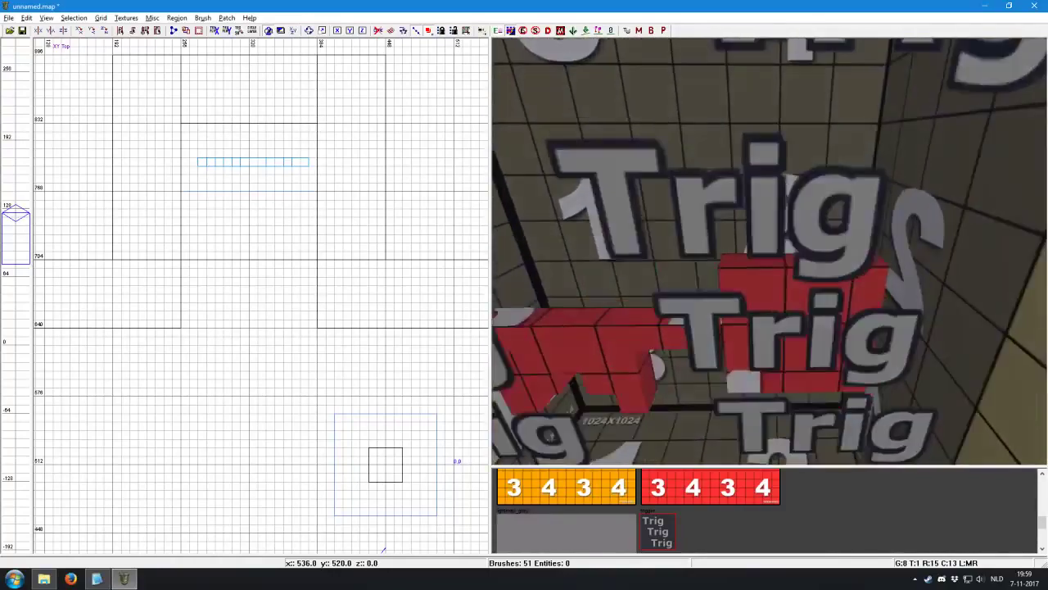
key("Down")
key("Down")
key("Down")
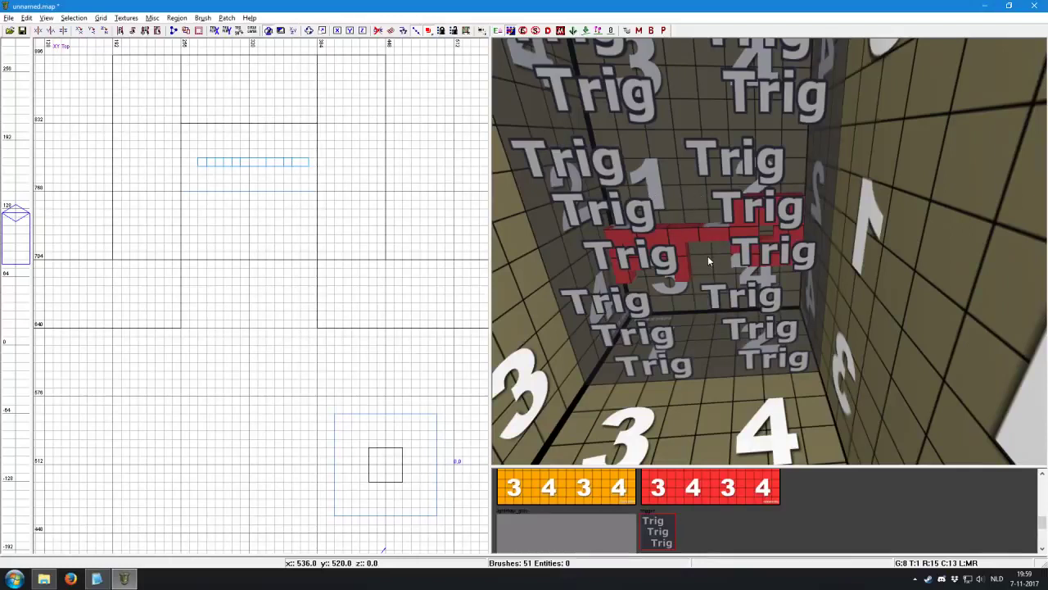
Fly the camera close to inspect the red key brush inside its trigger, then deselect it.
left_click(662, 213, "shift")
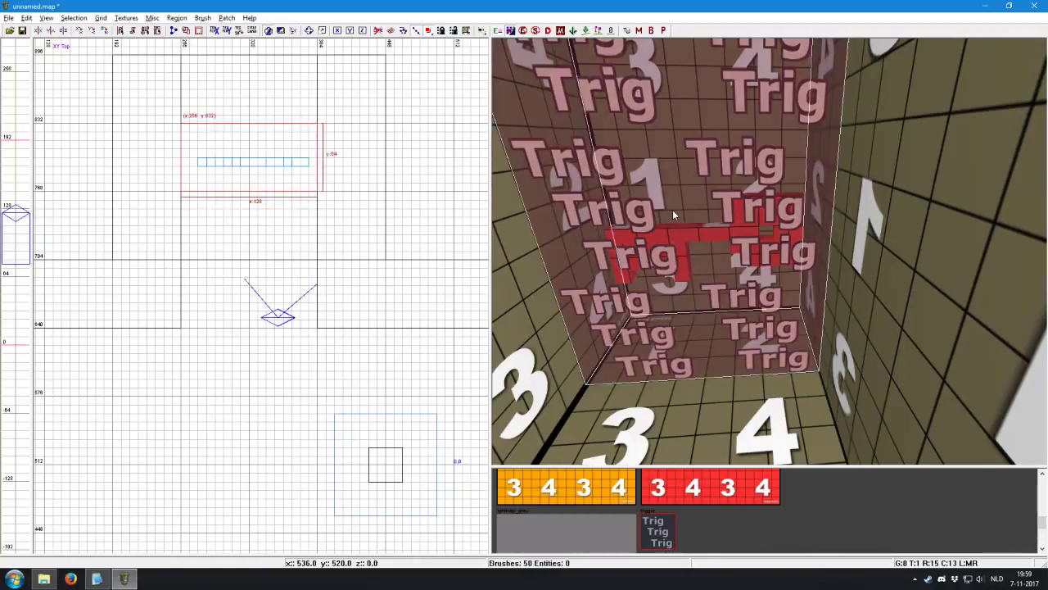
mouse_move(665, 253)
right_mouse_down()
mouse_move(793, 304)
mouse_move(755, 257)
right_mouse_up()
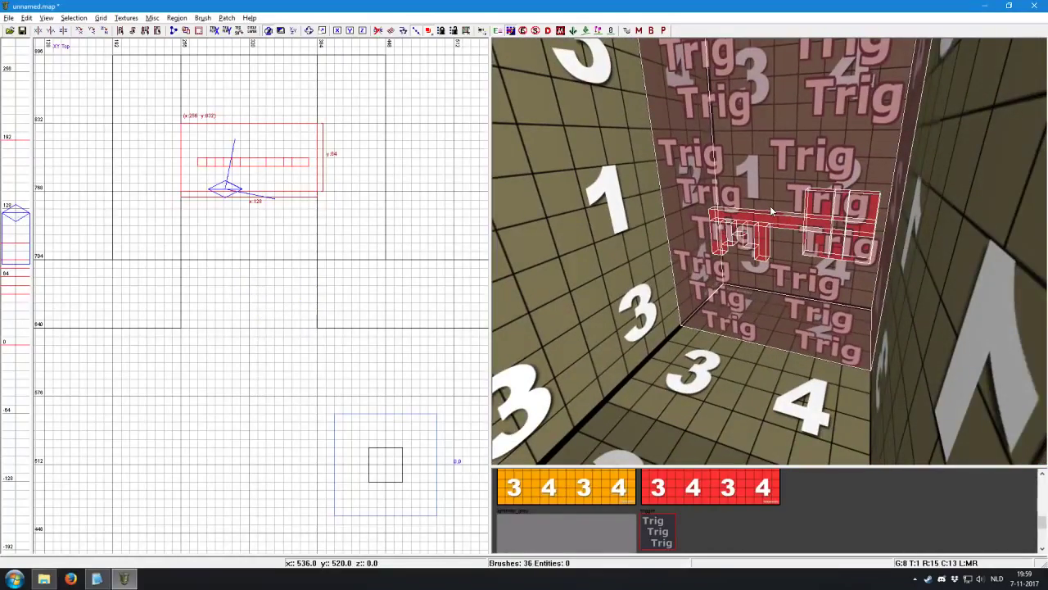
left_click(762, 226, "shift")
right_click_drag(762, 225, 782, 232)
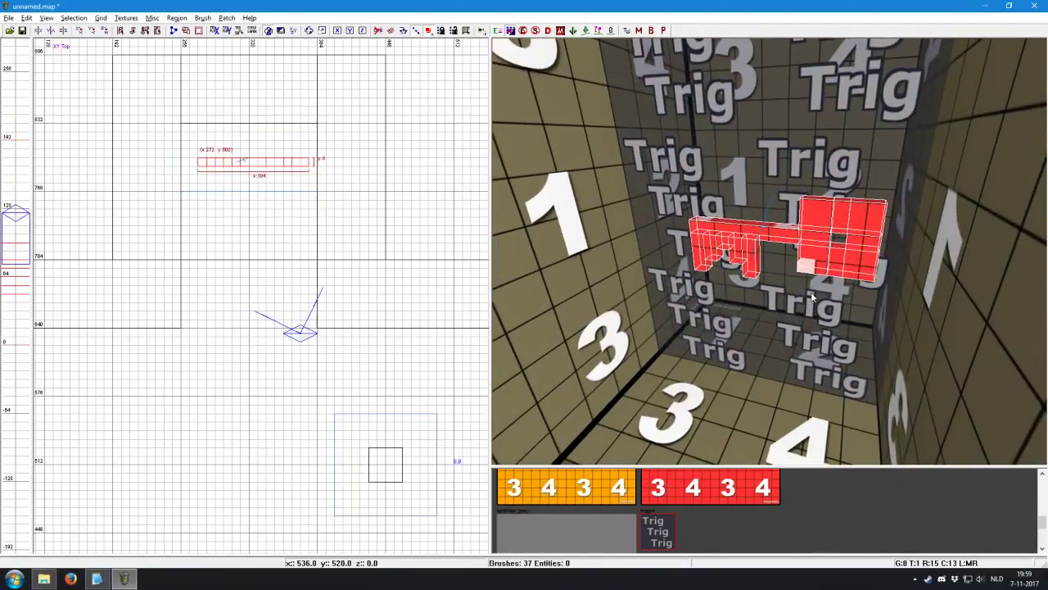
right_click_drag(812, 296, 813, 296)
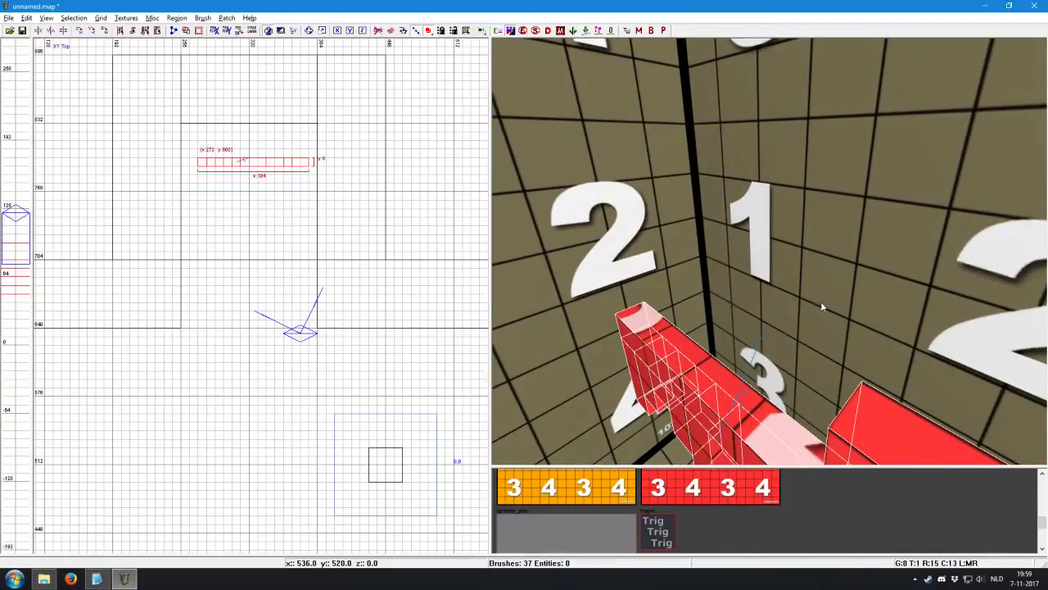
right_click_drag(825, 308, 820, 288)
key("Escape")
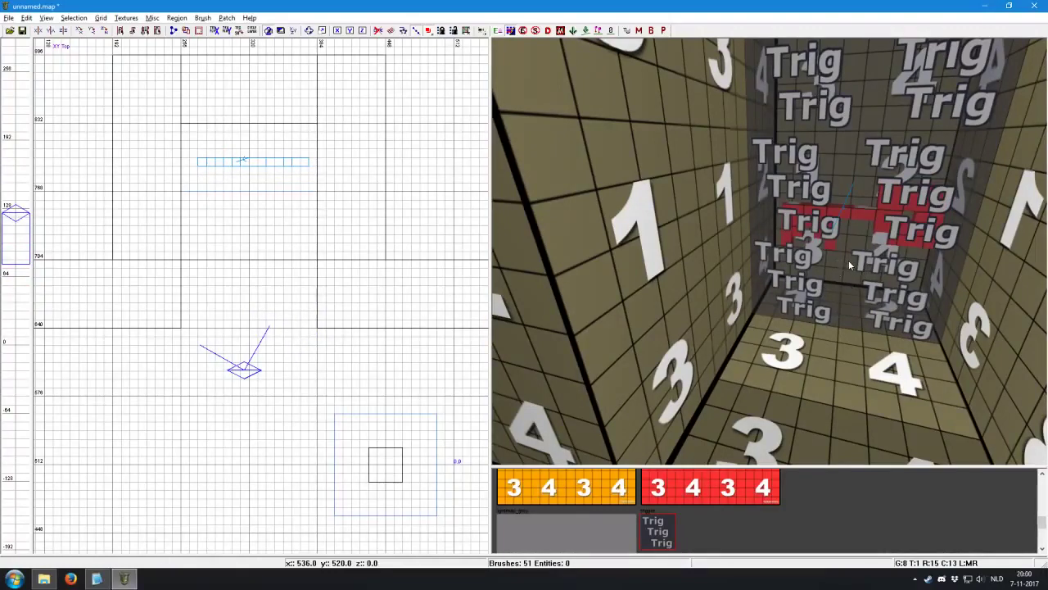
Set the red key trigger's targetname to key_pickup, close its properties and deselect it.
left_click(845, 276, "shift")
key("n")
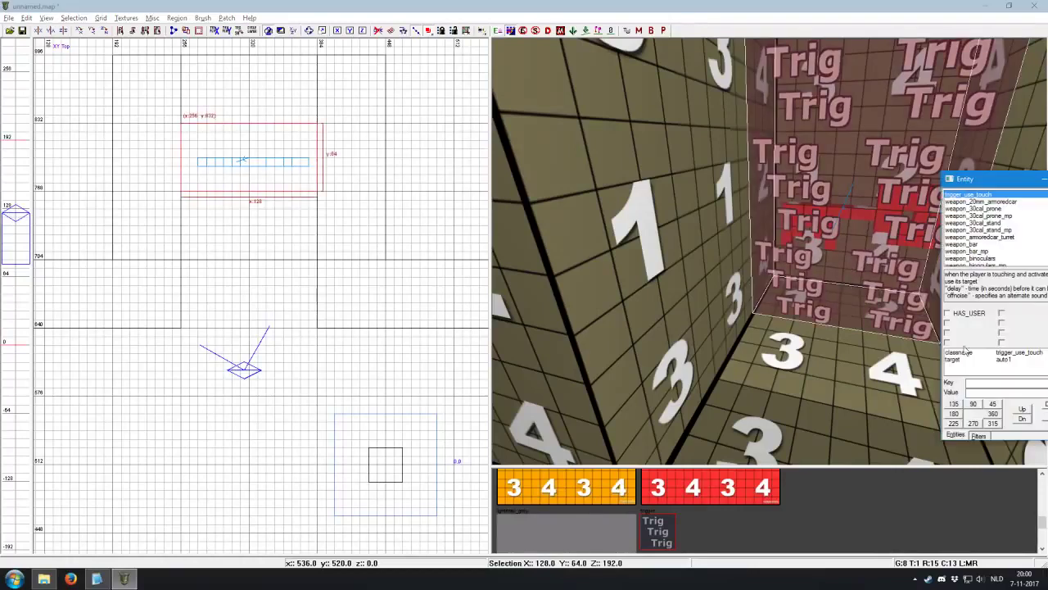
left_click_drag(980, 179, 658, 112)
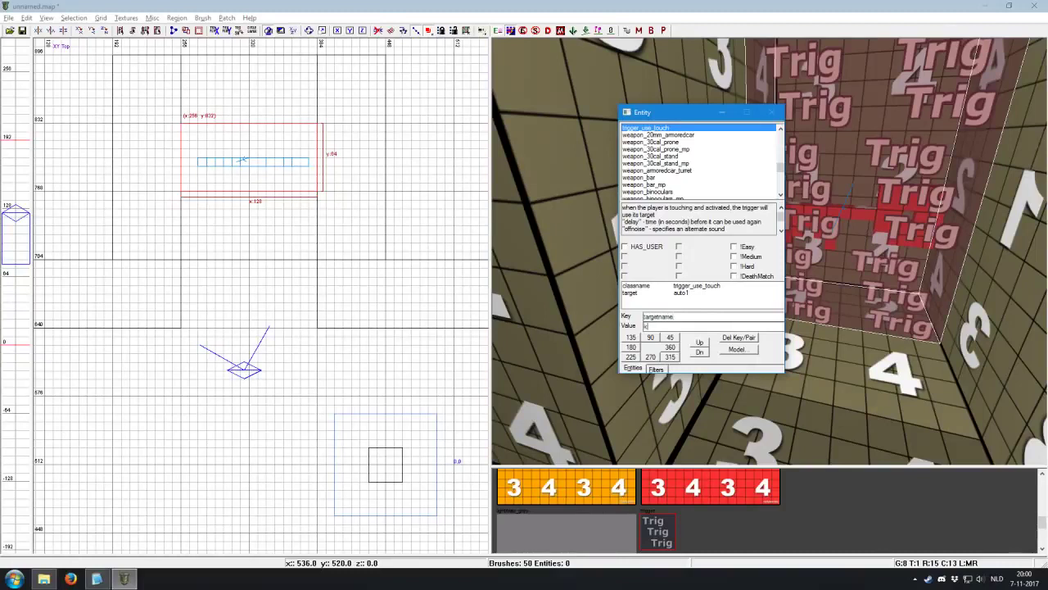
left_click(657, 316)
key("n")
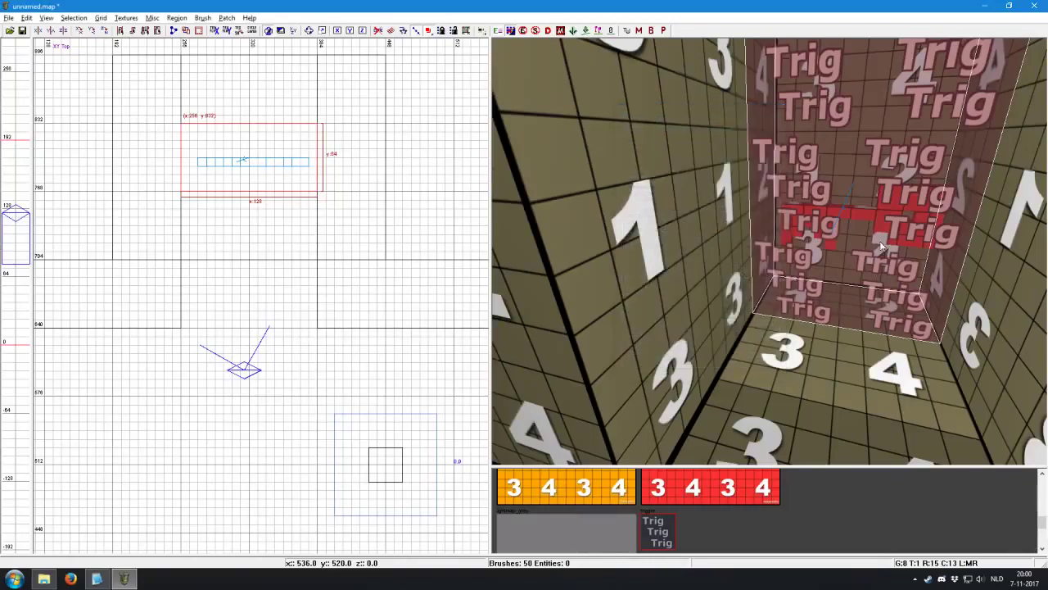
key("Down")
key("Escape")
key("Down")
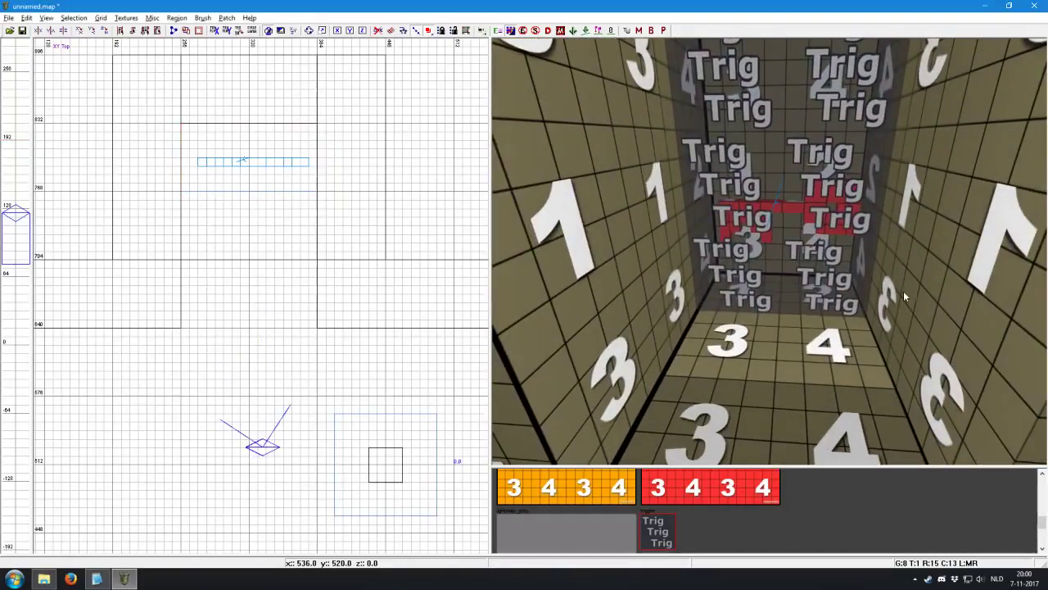
Turn the camera to the coloured cube, dismiss the email popup, and select its floor trigger.
right_click(785, 290)
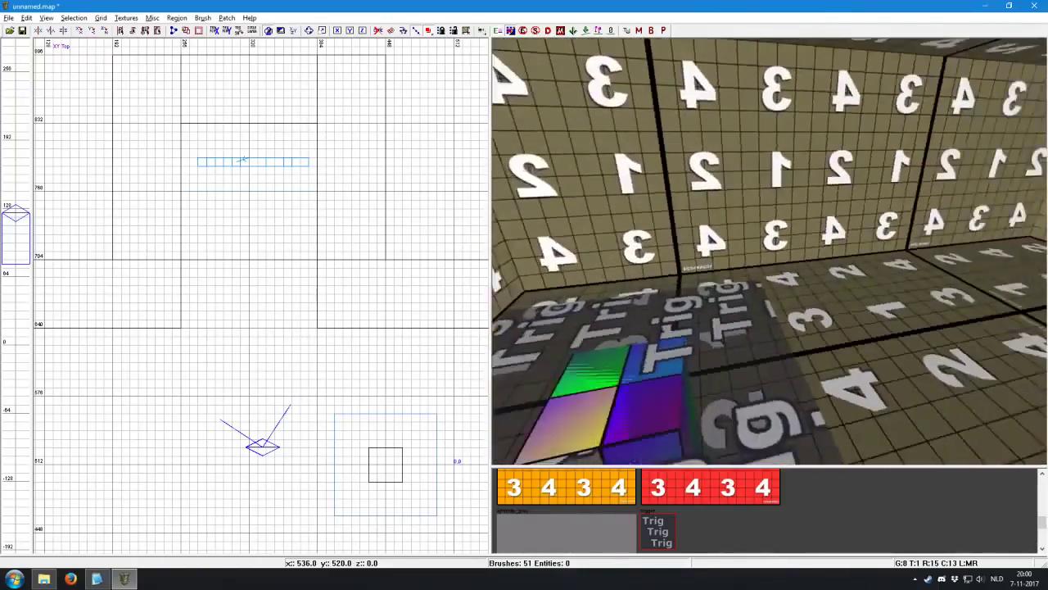
right_click(676, 332)
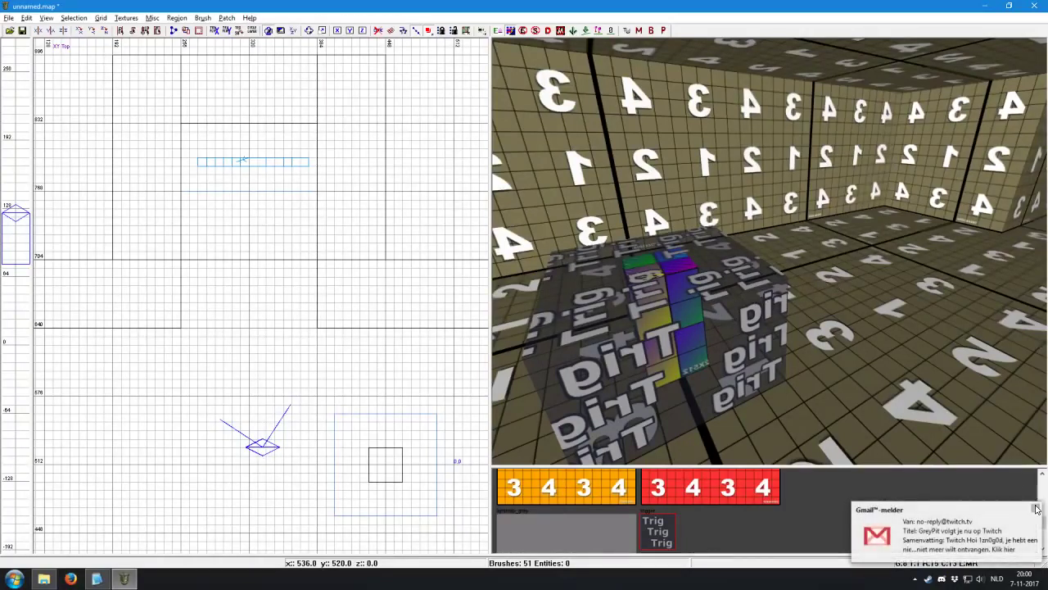
left_click(1036, 514)
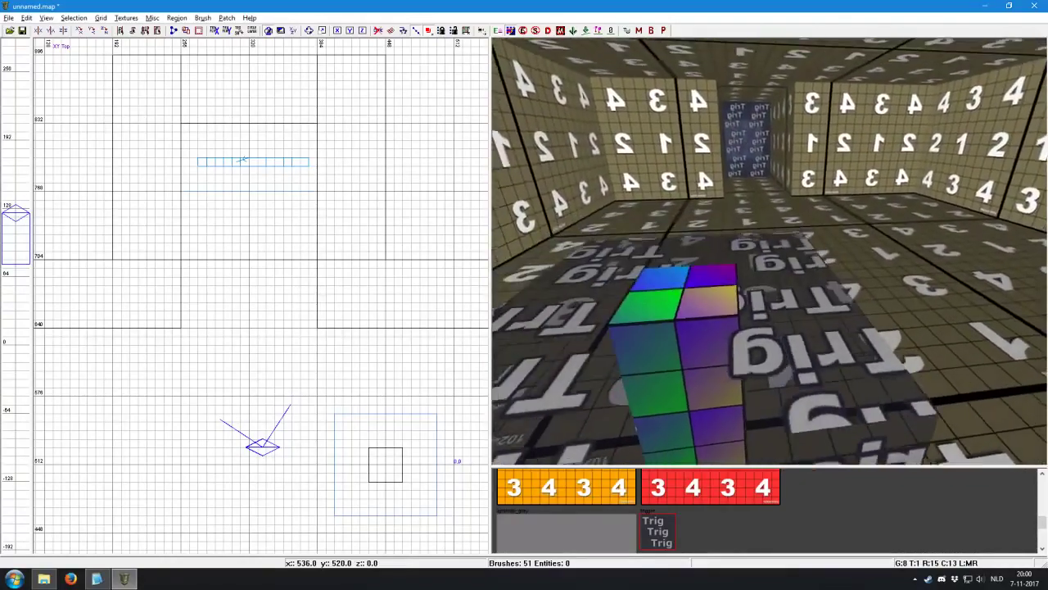
right_click(799, 322)
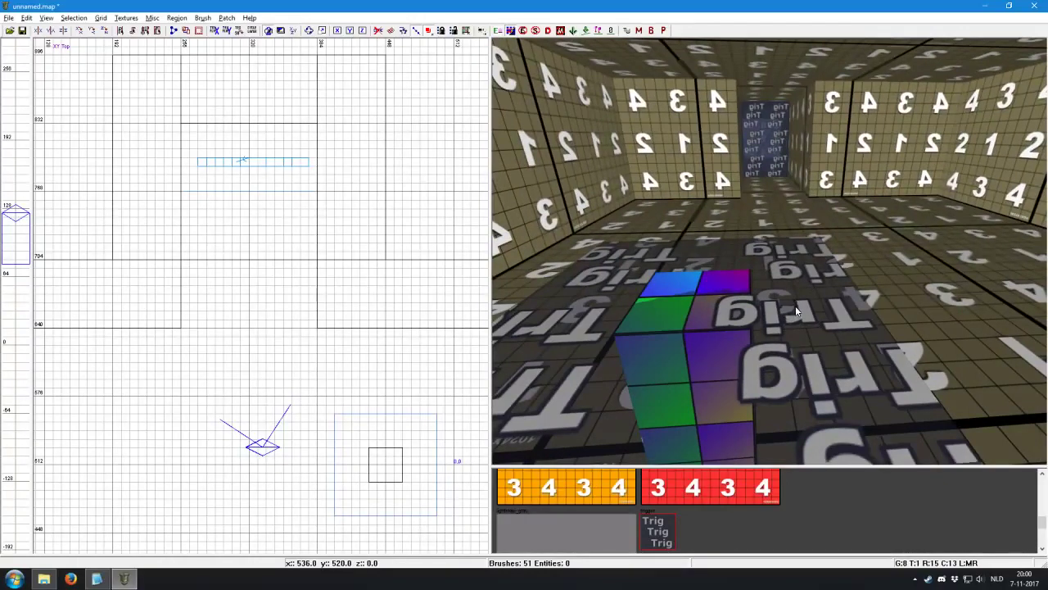
left_click(796, 306, "shift")
Replace the cube trigger's targetname value with key_use and close its entity properties.
key("n")
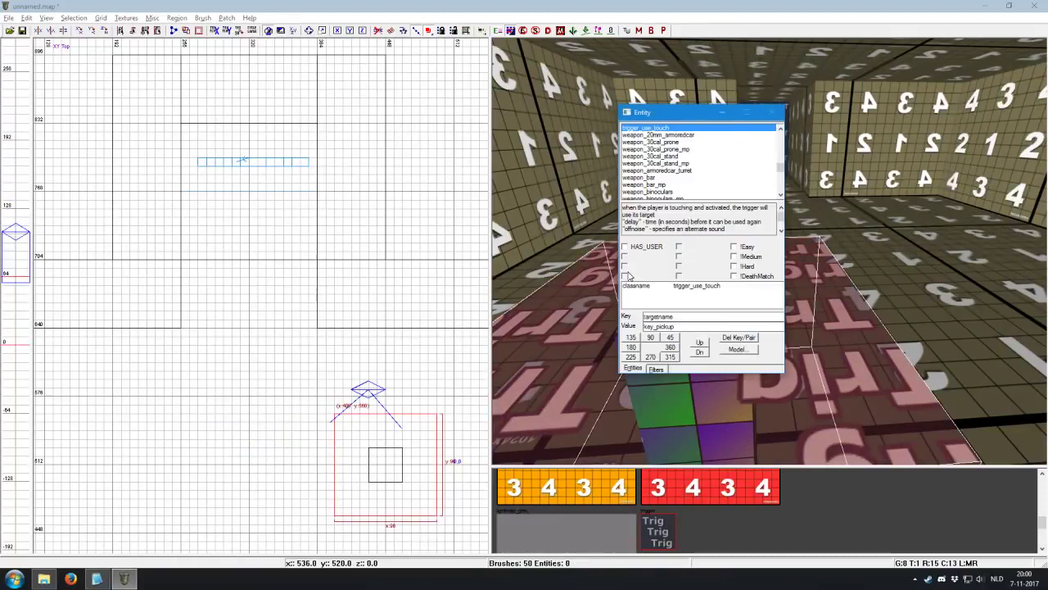
double_click(690, 326)
type("key_use")
key("Return")
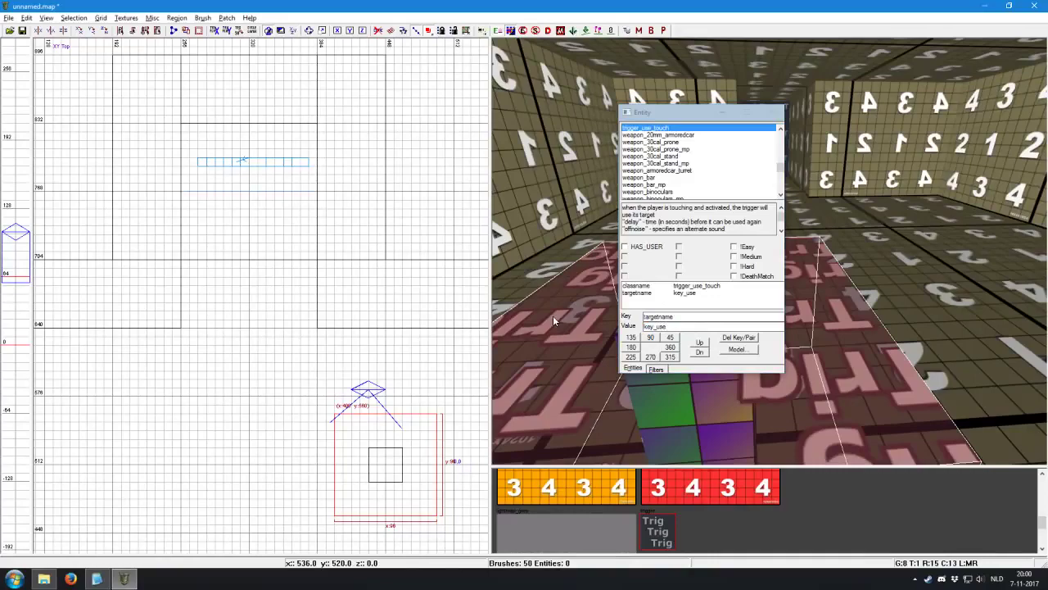
key("n")
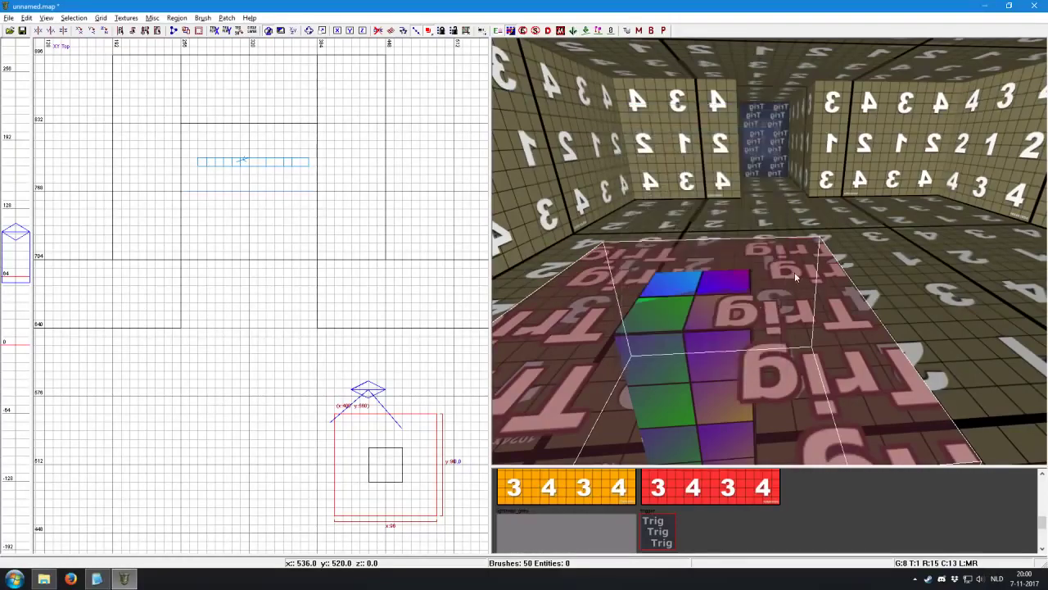
right_click_drag(794, 277, 807, 235)
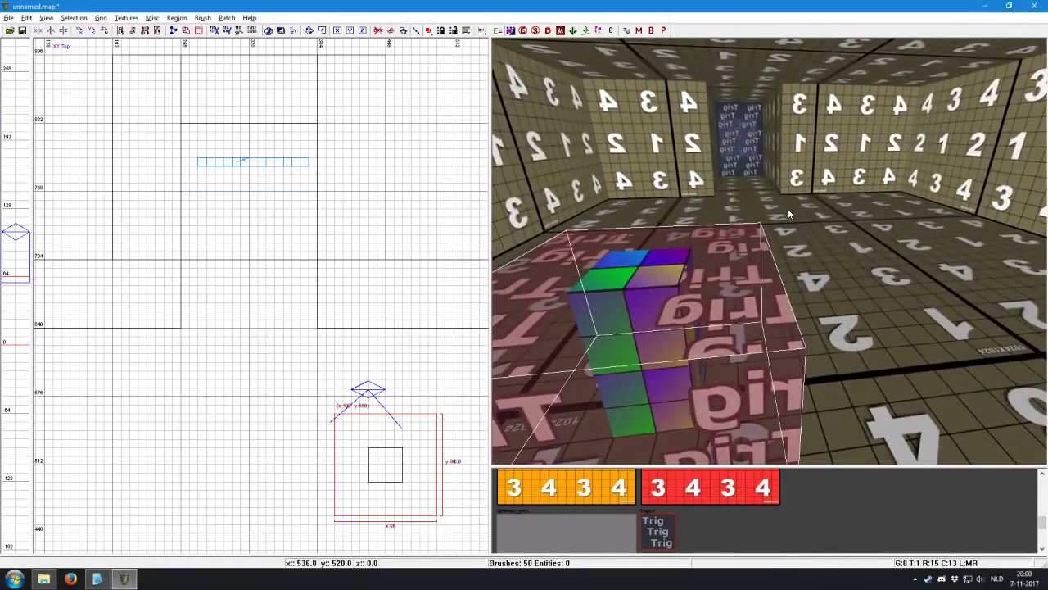
Free-look the camera over to the Trig brush at the corridor's end.
left_click(742, 152, "shift")
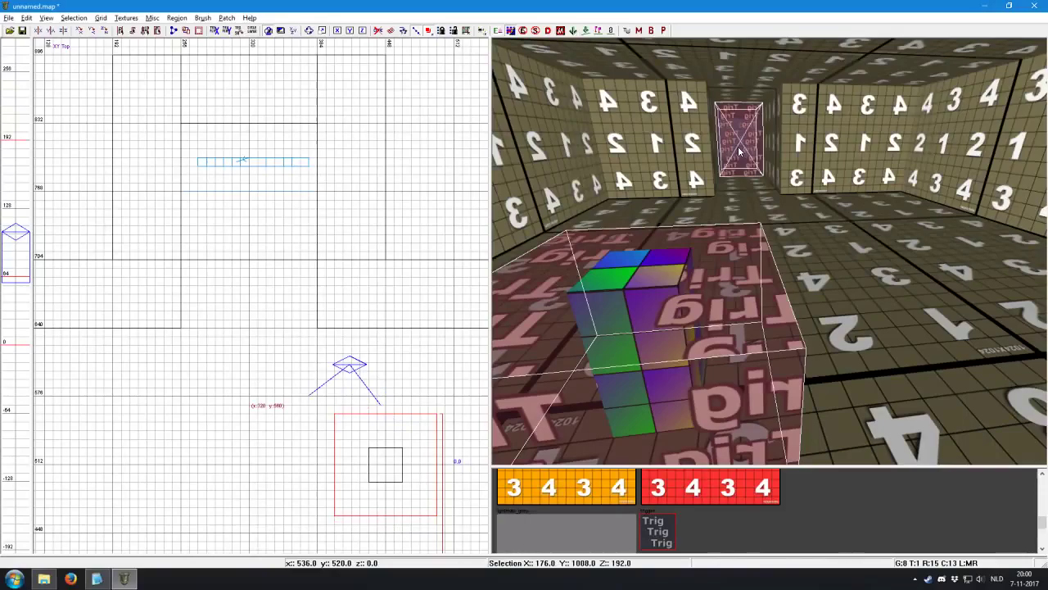
right_click(743, 151)
key("Up")
key("Escape")
right_click(806, 117)
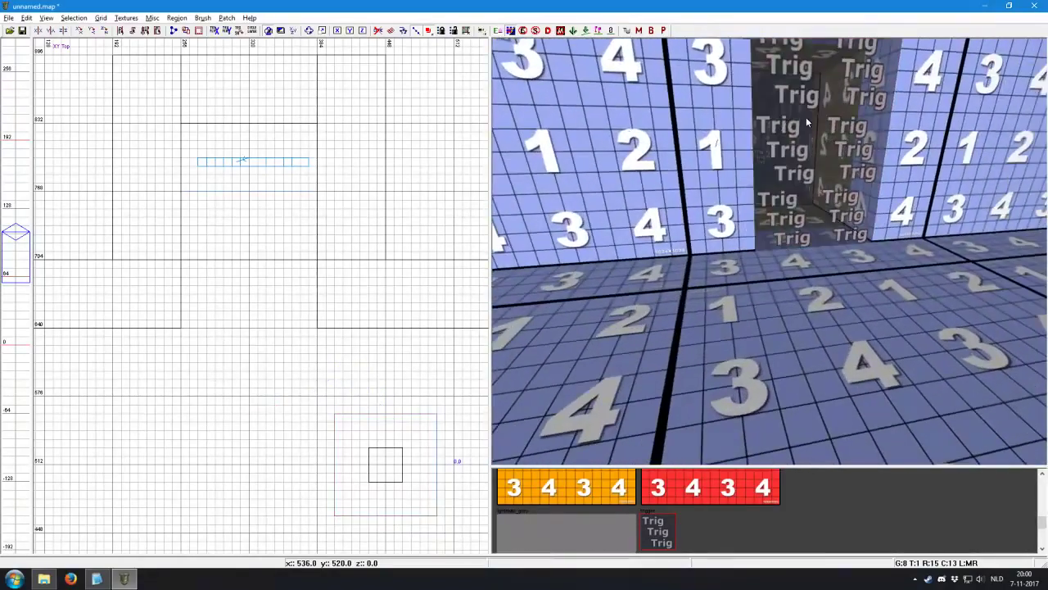
Move the Trig brush 128 units south in the XY Top view.
left_click(810, 177, "shift")
scroll(254, 229, "down", 5)
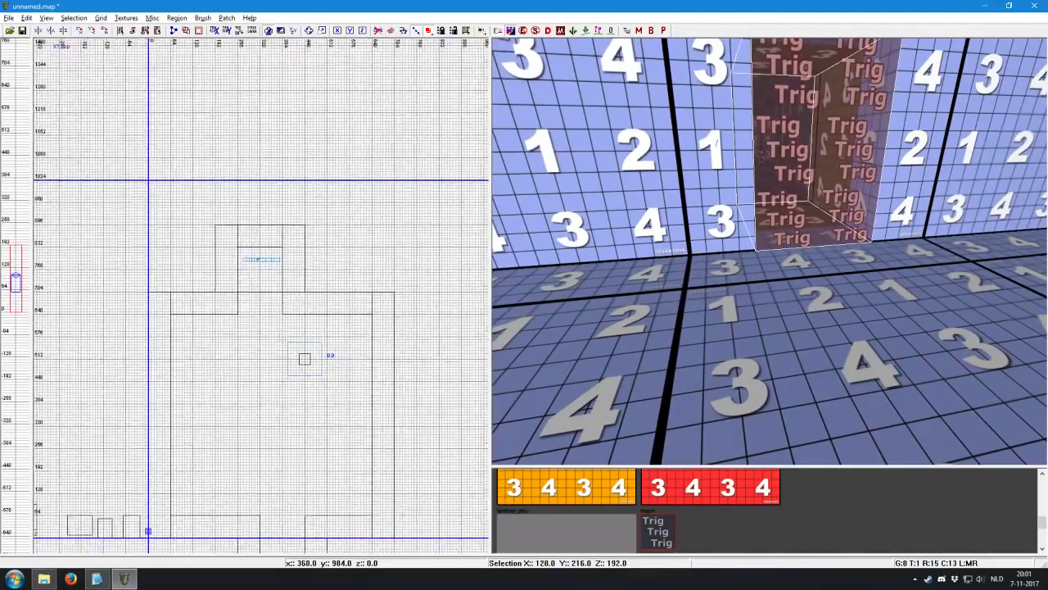
key("ctrl+Tab")
left_click_drag(300, 422, 297, 463)
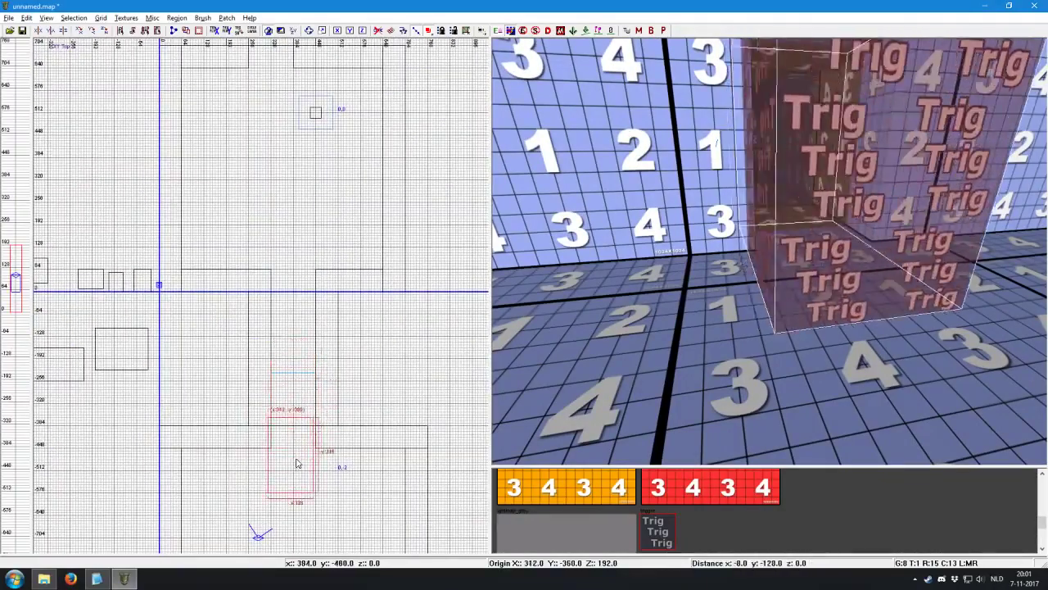
middle_click(269, 363)
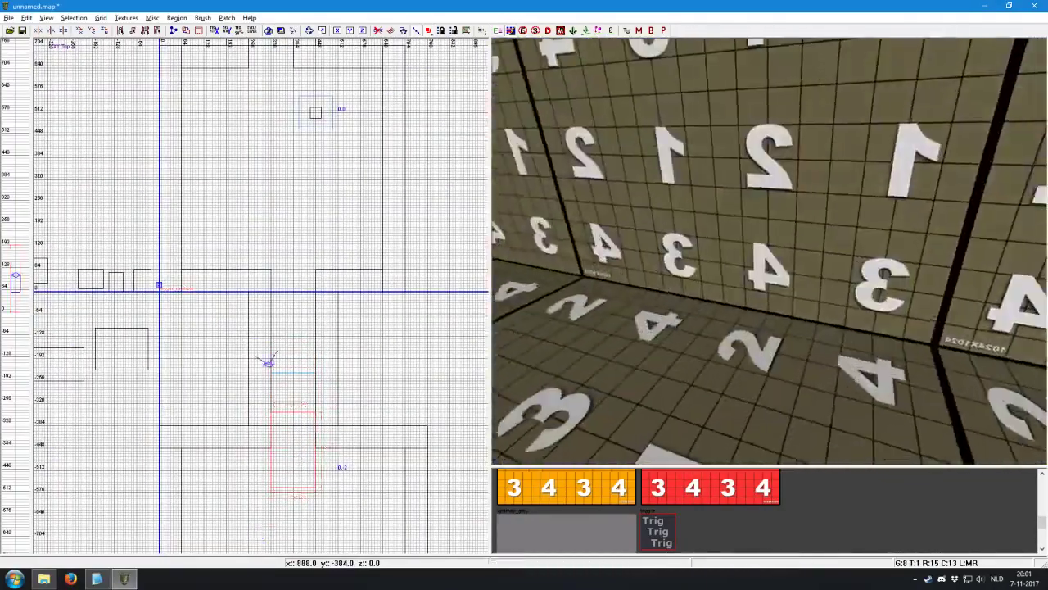
right_click_drag(737, 327, 786, 347)
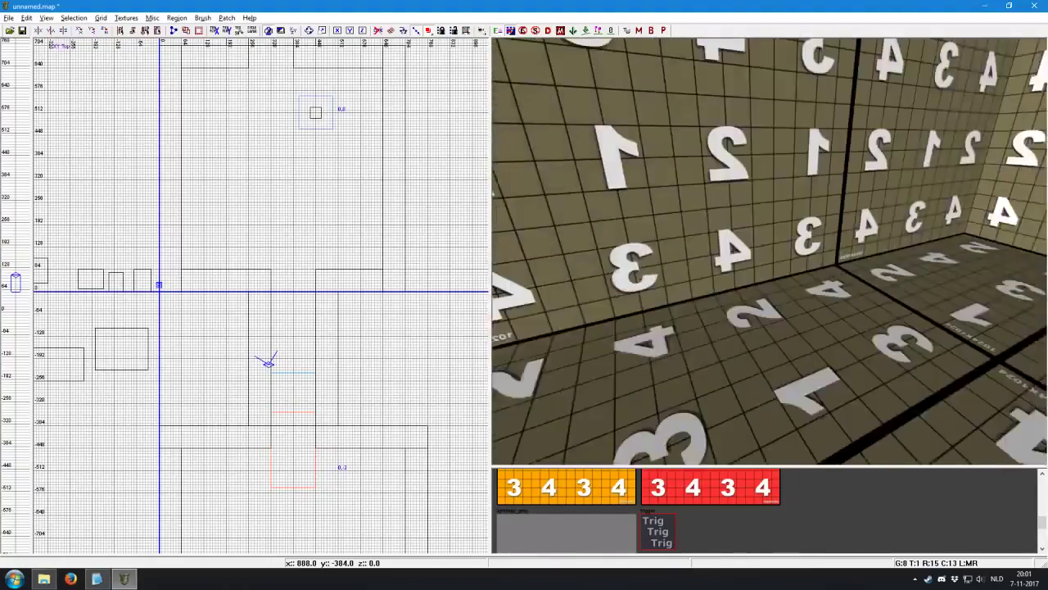
Link the coloured-cube trigger to the Trig door with Ctrl+K so it targets auto2.
left_click(770, 250, "shift")
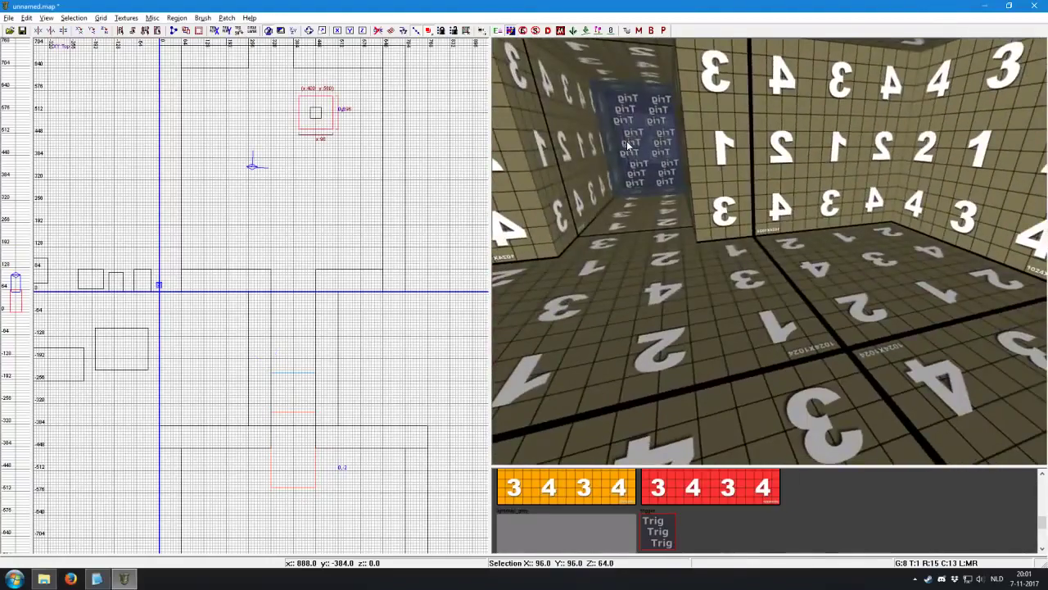
left_click(620, 140, "shift")
key("ctrl+k")
right_click_drag(620, 141, 739, 259)
key("Escape")
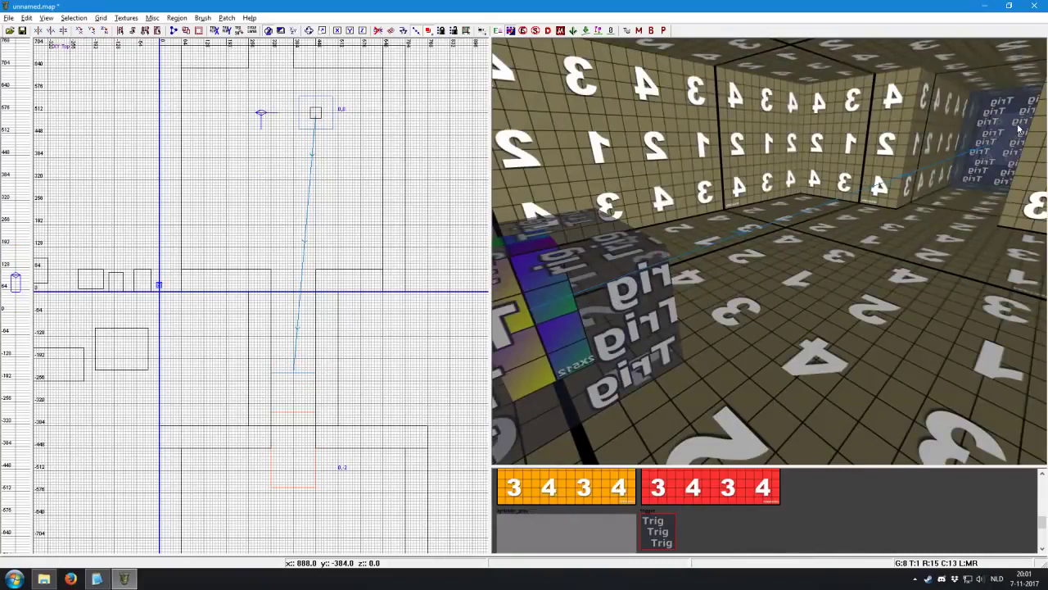
Check the cube trigger's entity properties to verify the new target link.
right_click(905, 234)
right_click(884, 236)
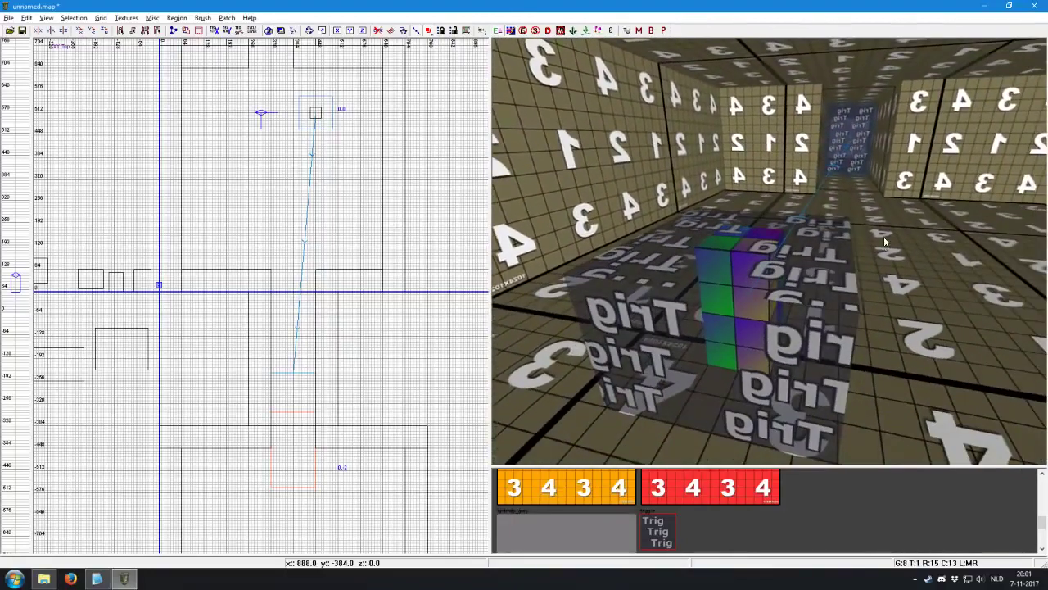
left_click(785, 340, "shift")
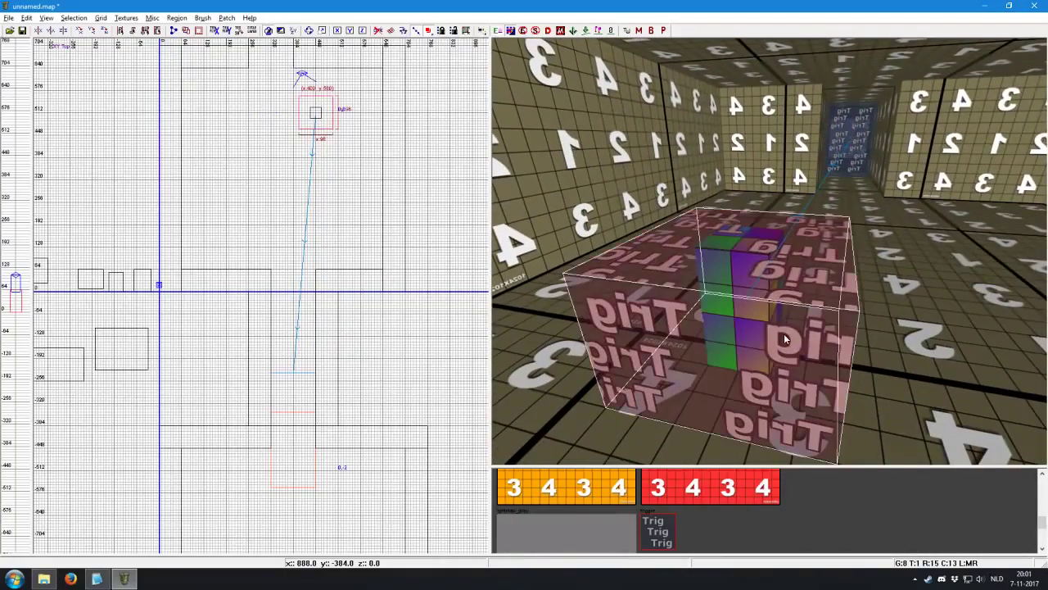
key("n")
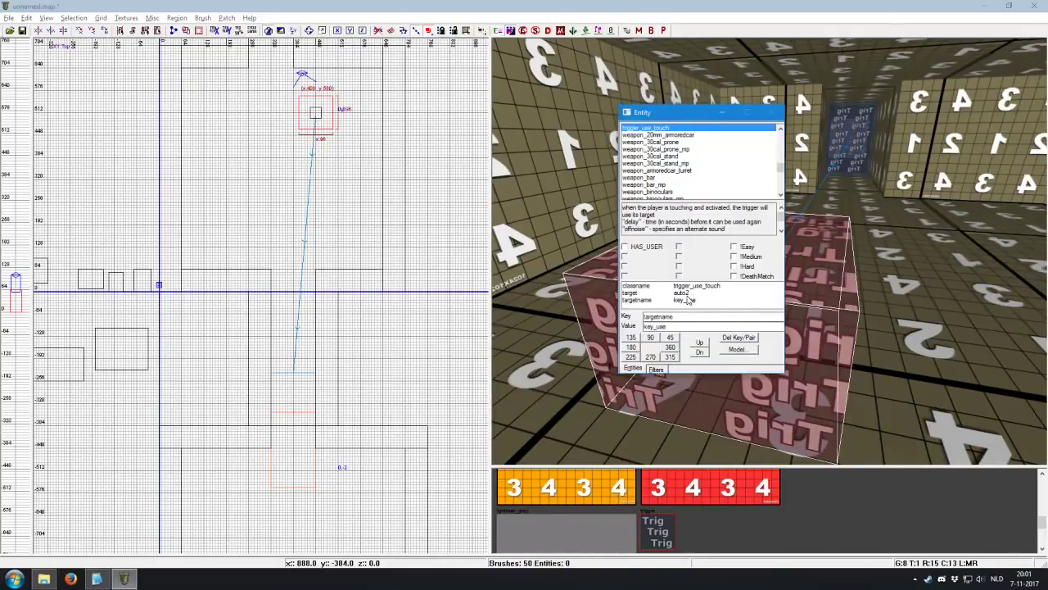
key("n")
Check the Trig door's entity properties, then frame the camera on the Trig wall.
right_click_drag(688, 299, 844, 213)
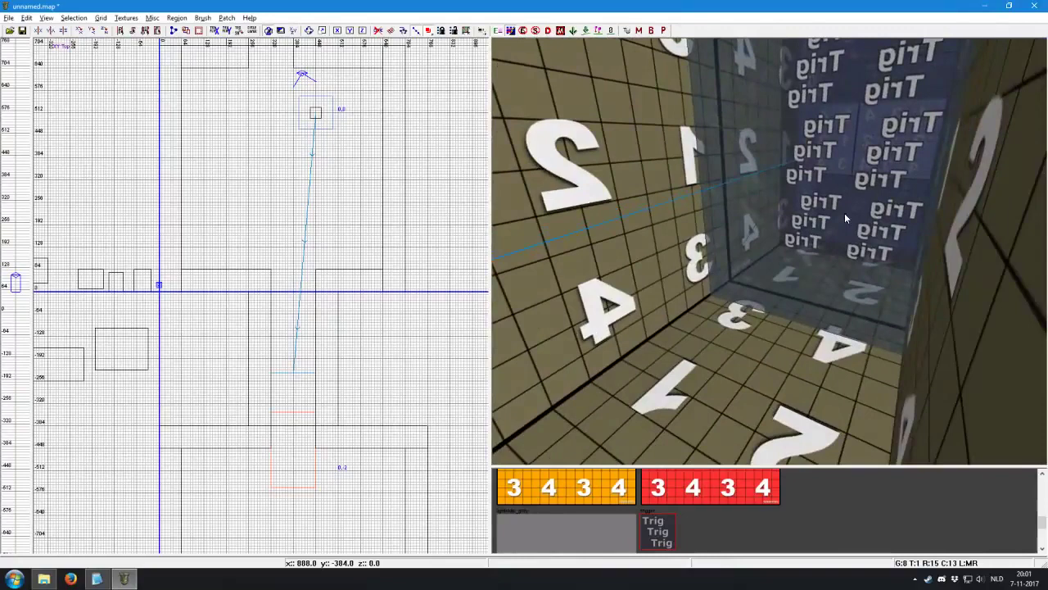
left_click(790, 261, "shift")
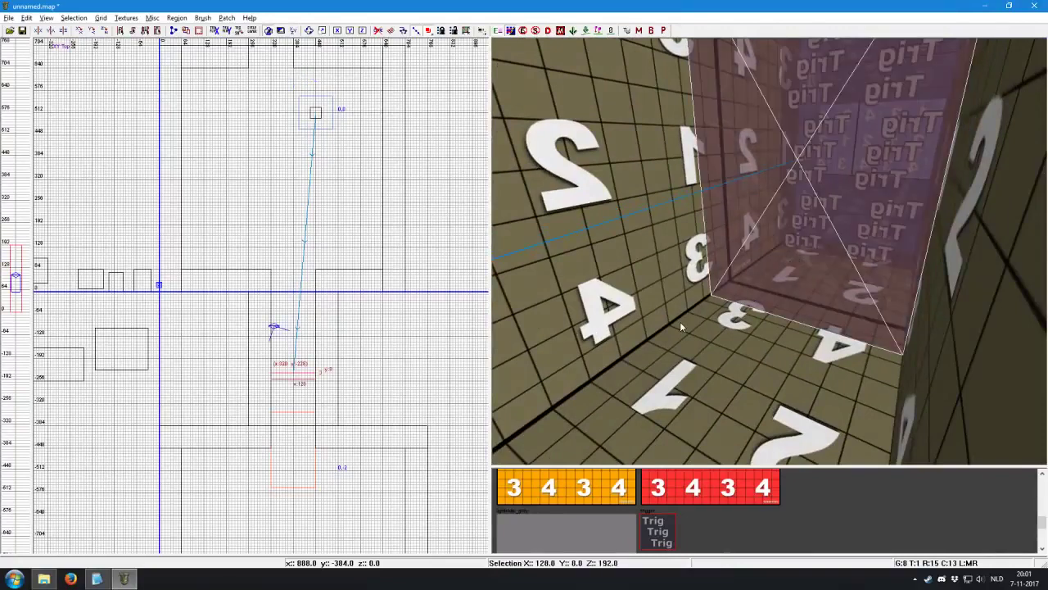
key("n")
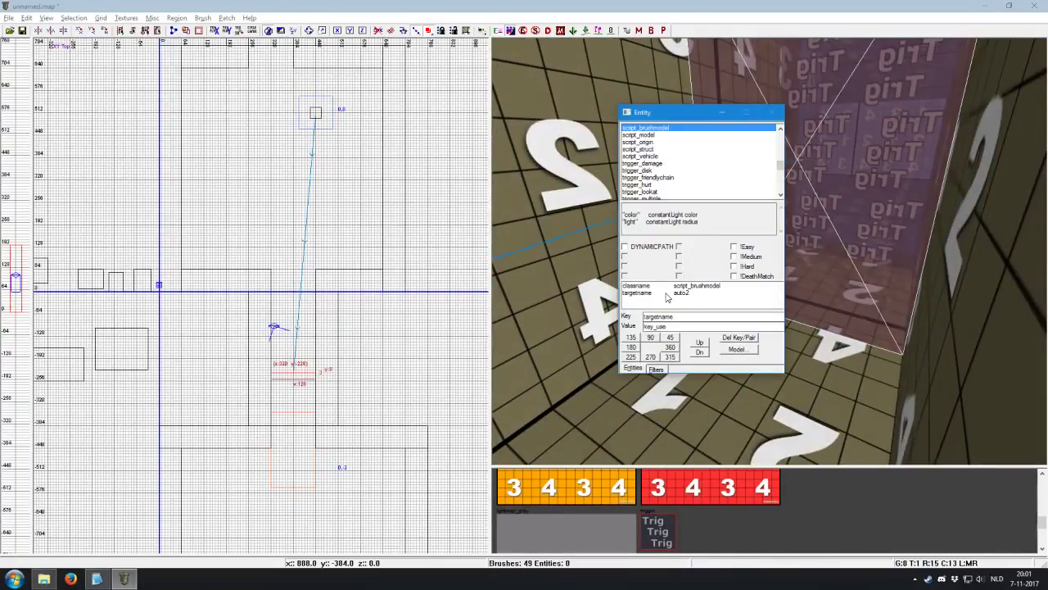
key("n")
key("Escape")
right_click_drag(773, 289, 732, 253)
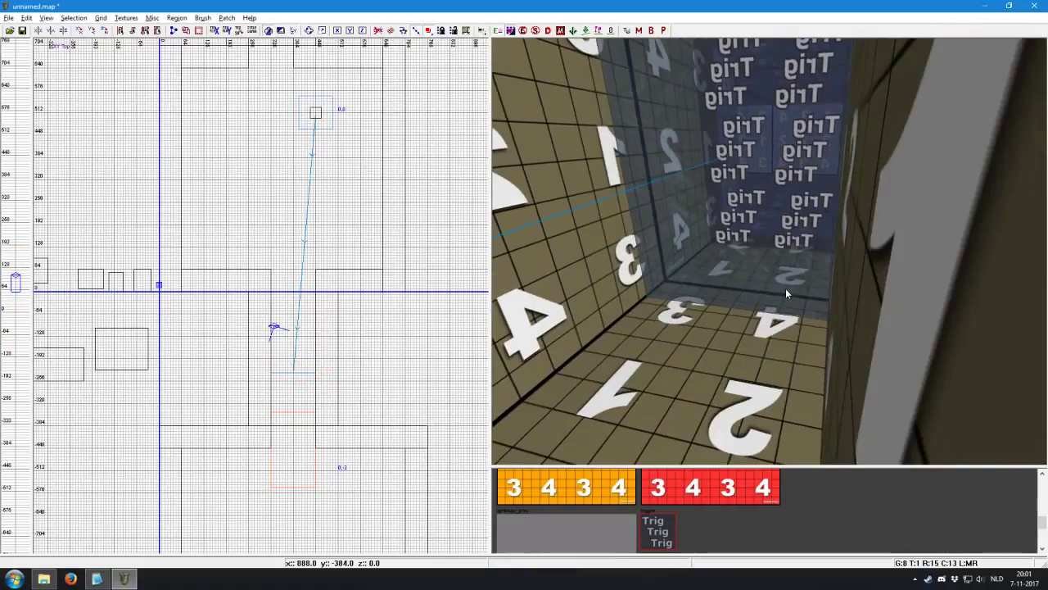
left_click(723, 223, "shift")
mouse_move(732, 234)
right_mouse_down()
mouse_move(732, 204)
mouse_move(717, 226)
mouse_move(724, 234)
mouse_move(705, 234)
mouse_move(727, 151)
mouse_move(719, 266)
mouse_move(754, 270)
right_mouse_up()
key("Escape")
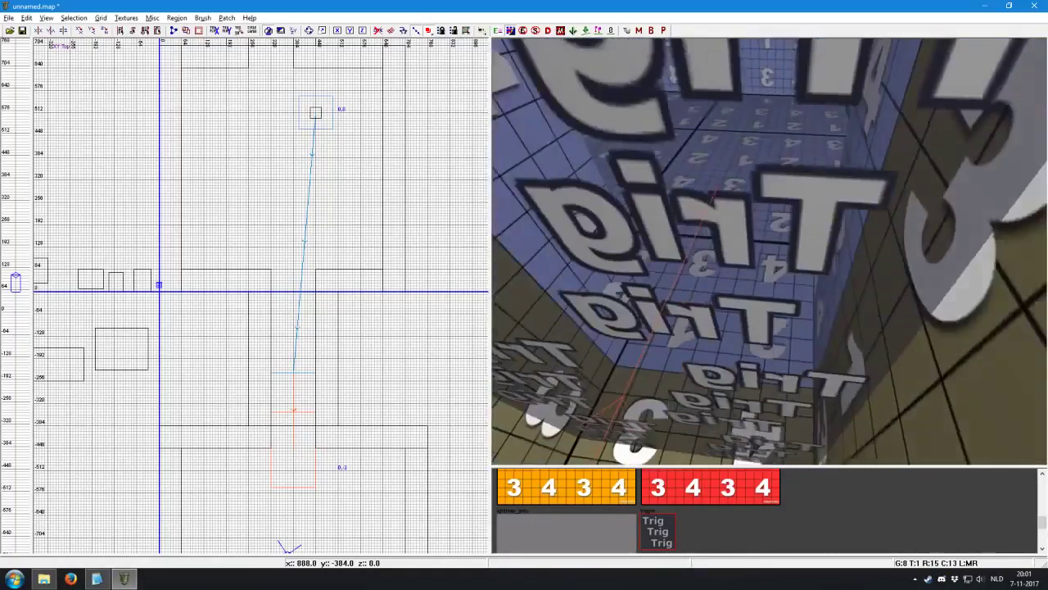
Deselect the trigger and turn the 3D view toward the Trig wall.
left_click(758, 267, "shift")
key("Escape")
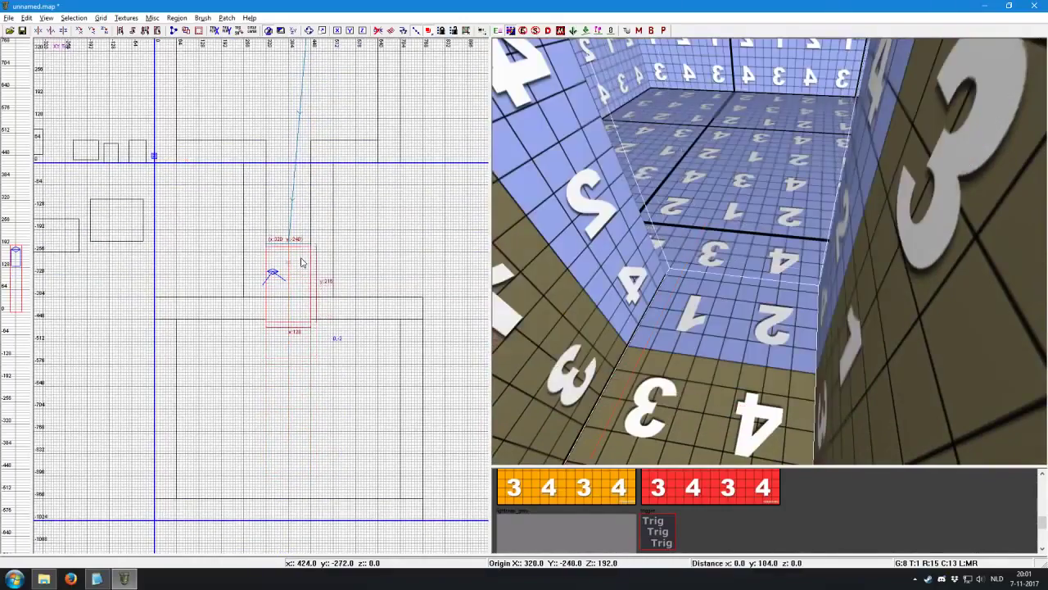
right_click_drag(712, 215, 768, 187)
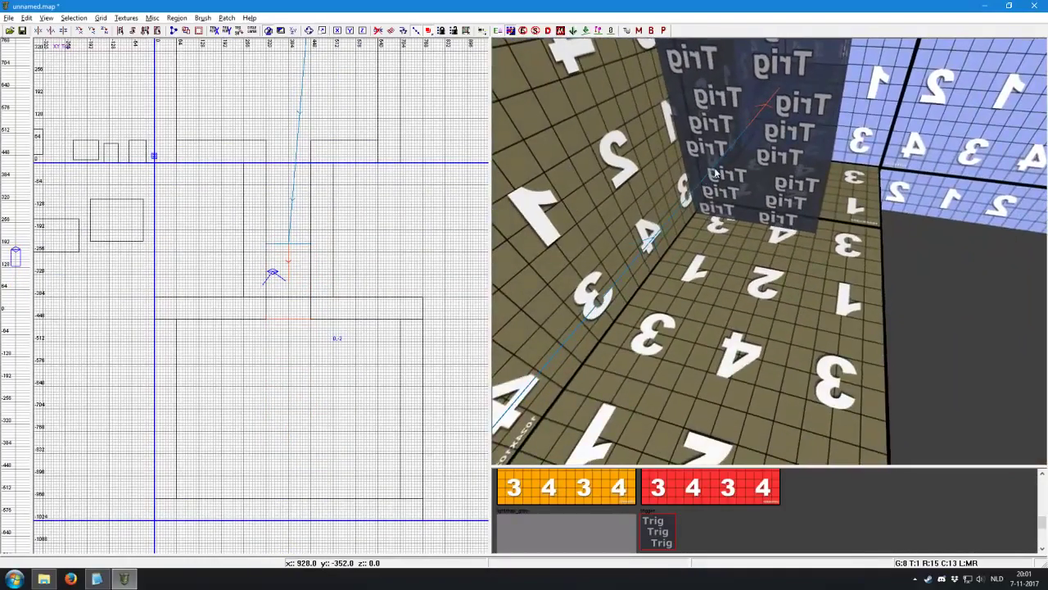
right_click(768, 187)
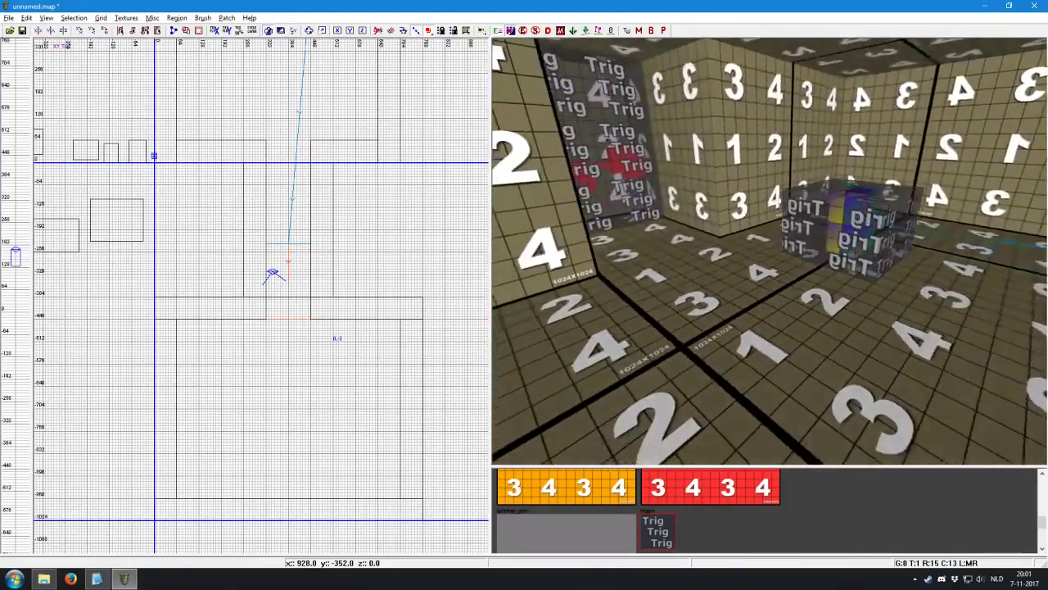
right_click(767, 180)
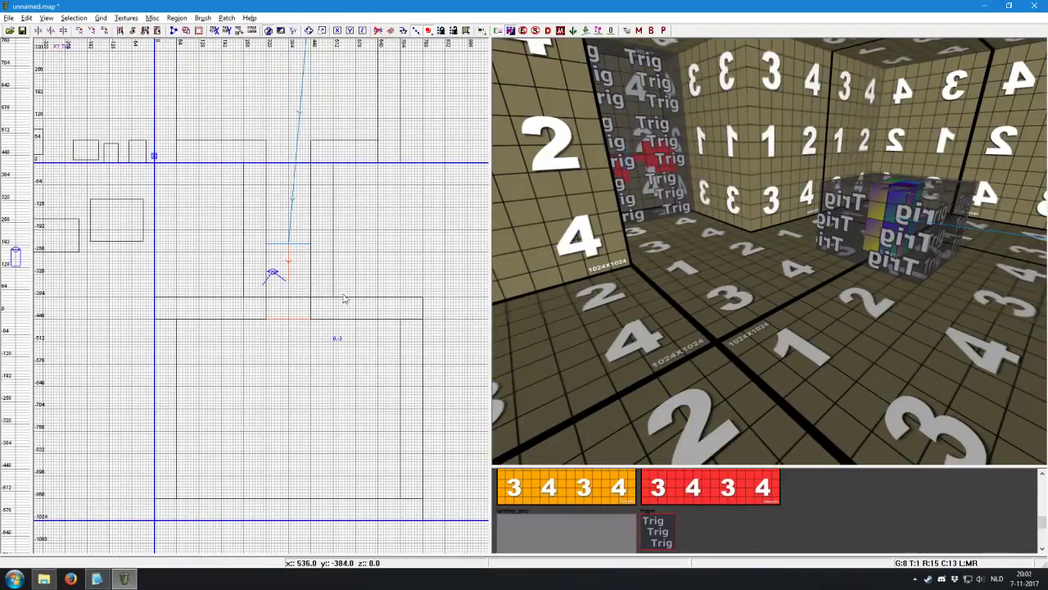
Place an mp_dm_spawn point in the upper-left room and check its entity properties.
right_click_drag(326, 222, 245, 169)
right_click(246, 170)
mouse_move(270, 376)
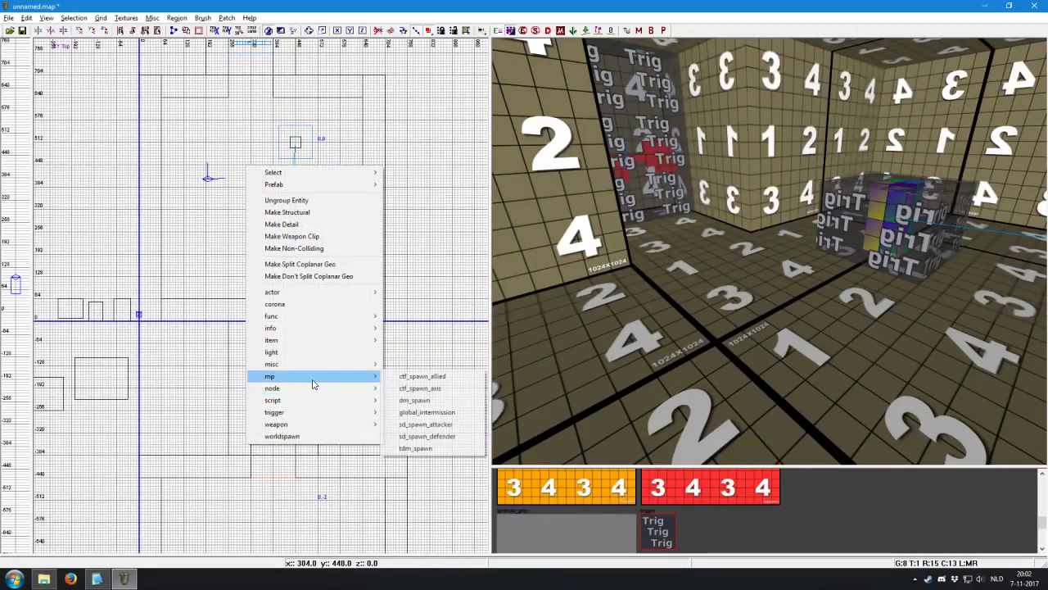
left_click(434, 400)
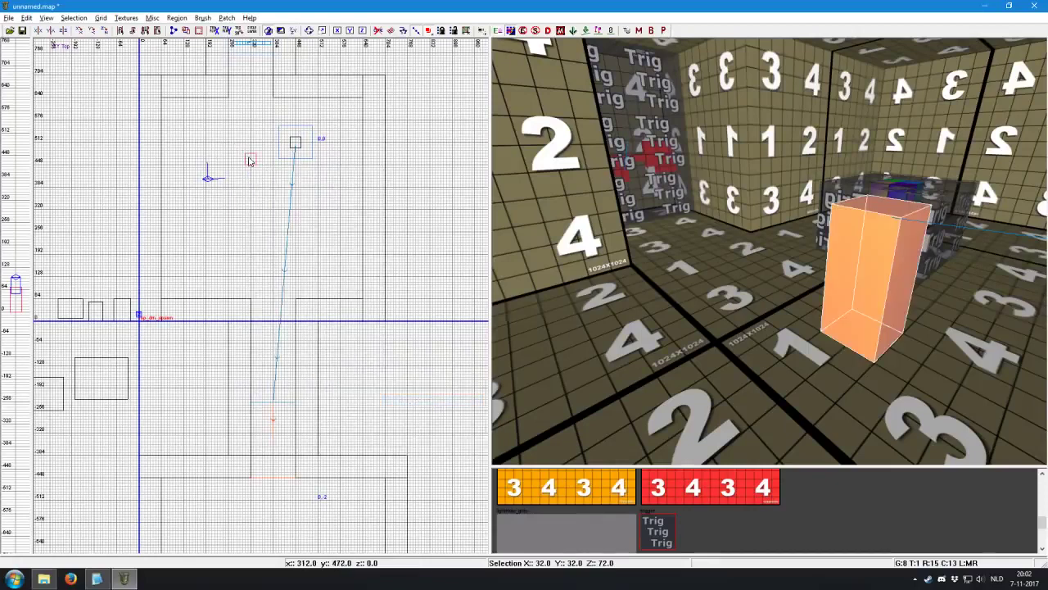
left_click_drag(250, 158, 183, 191)
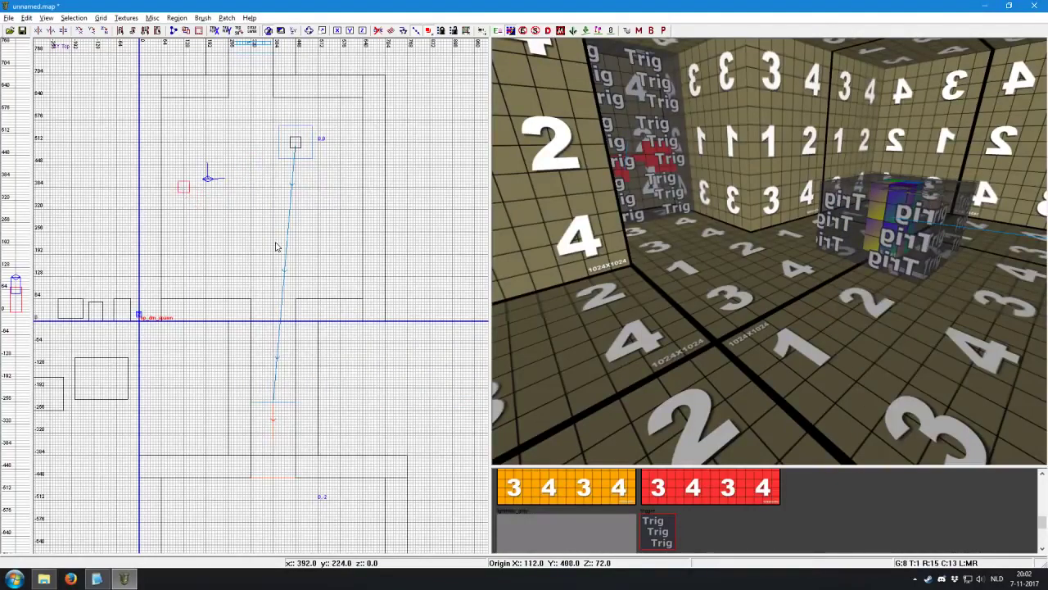
key("n")
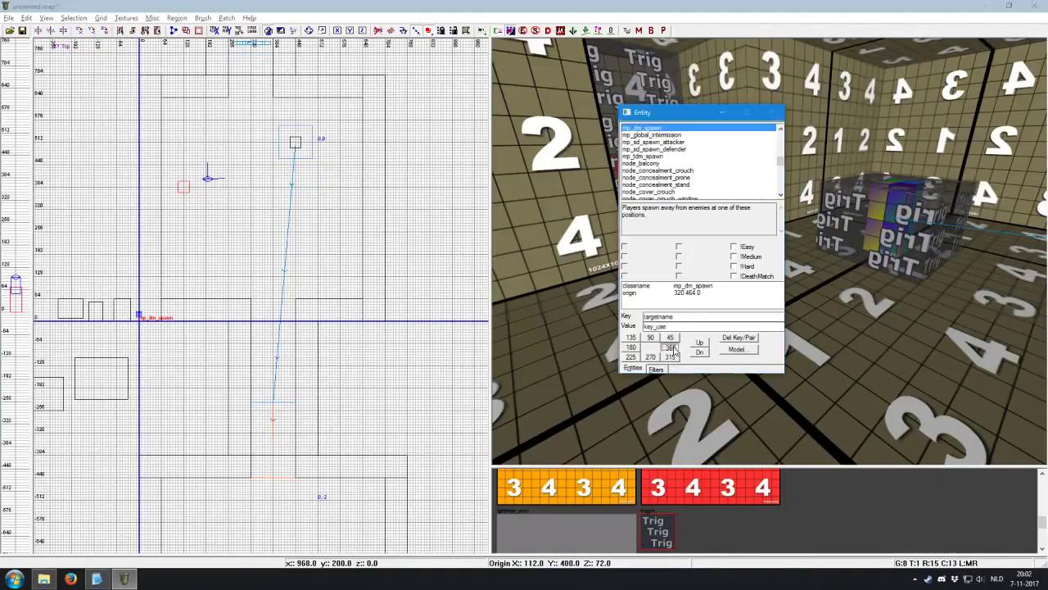
key("n")
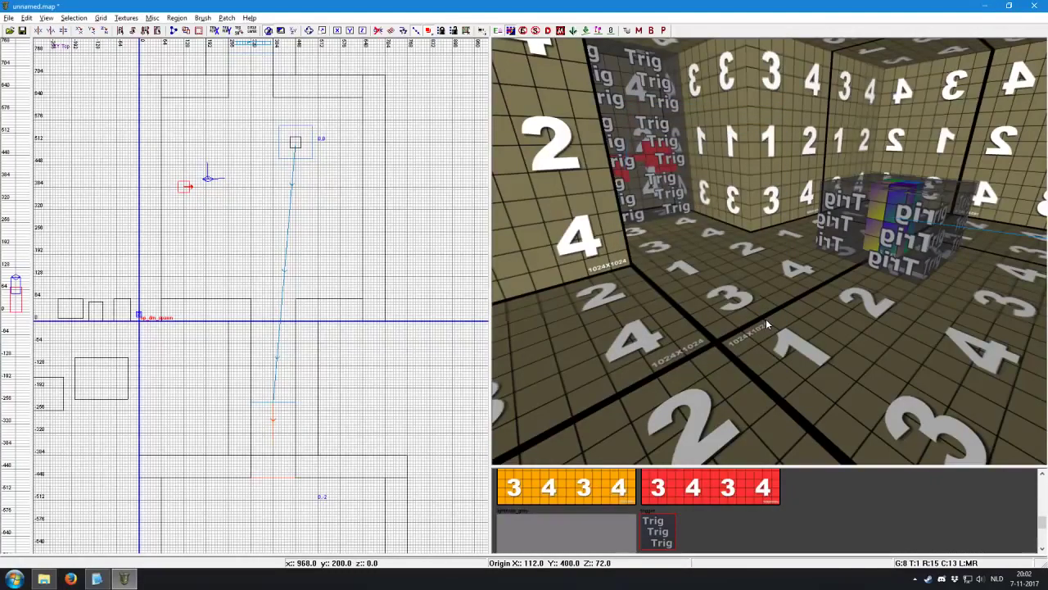
right_click(767, 325)
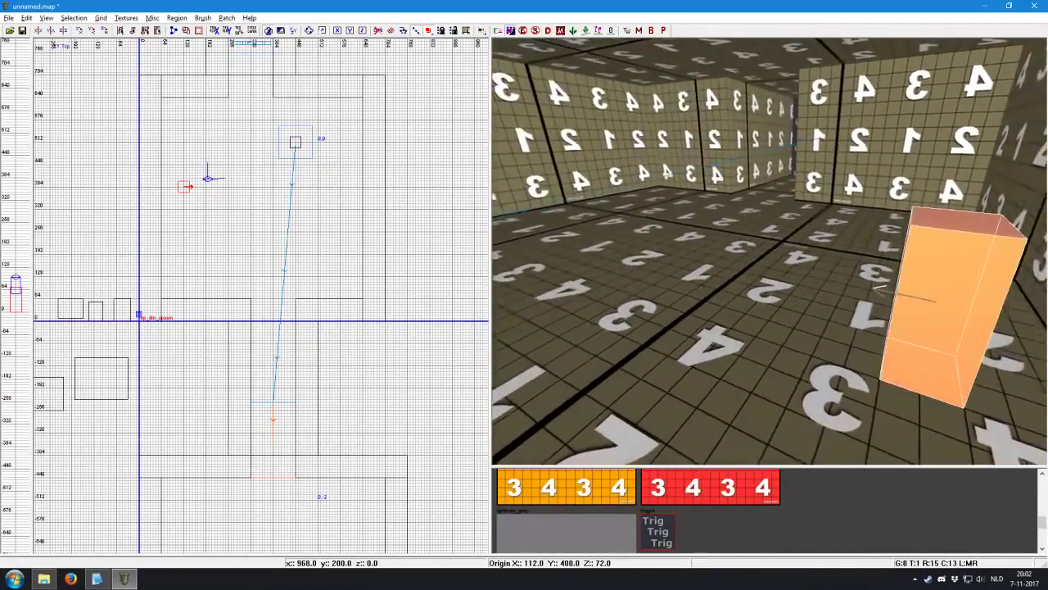
right_click(801, 299)
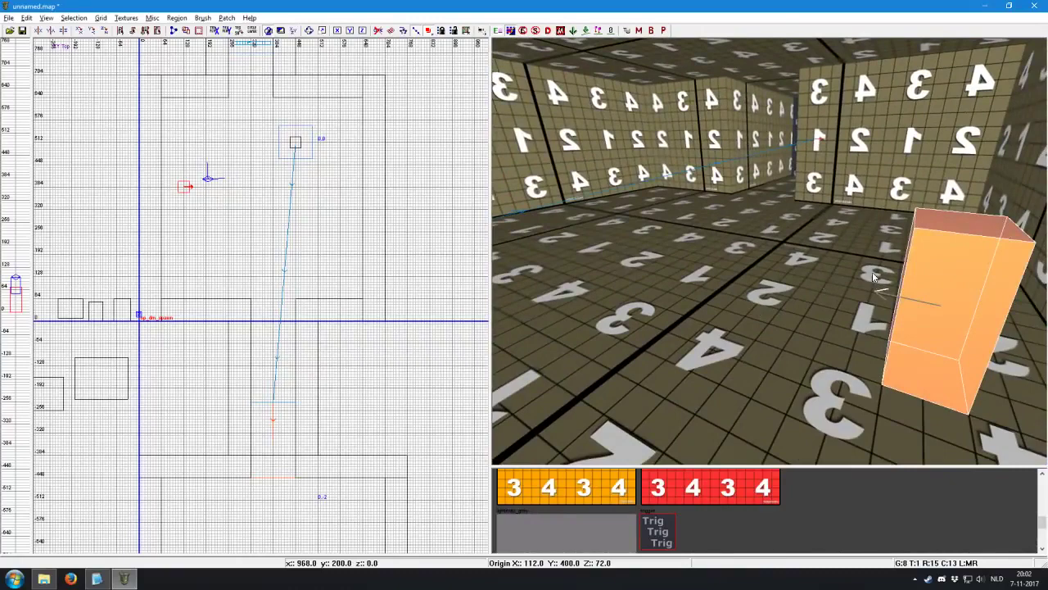
key("Left")
key("Up")
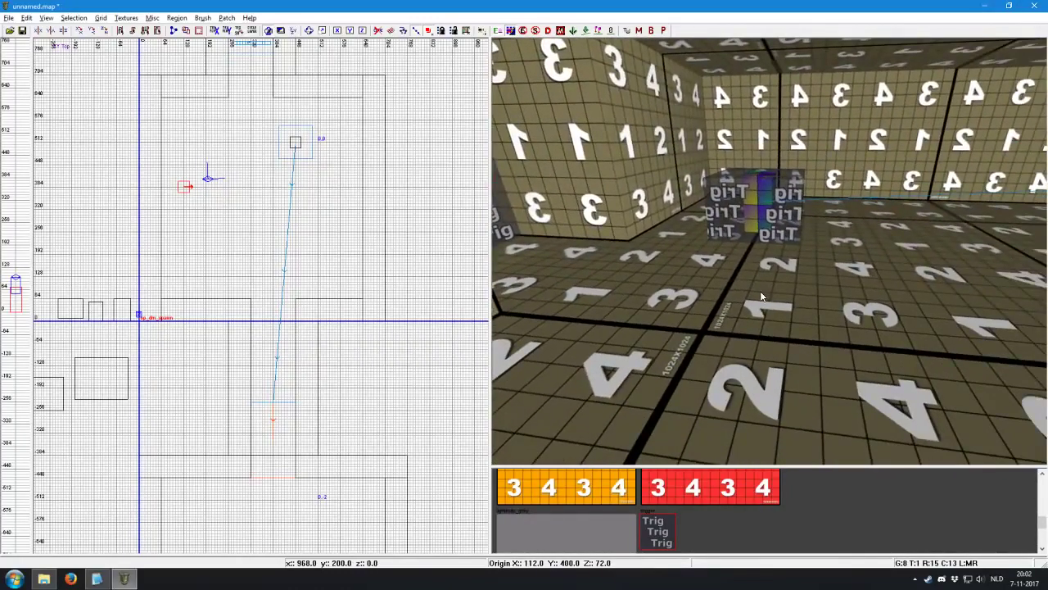
Save the map under the new name jm_tutorial2 in map_source.
key("ctrl+s")
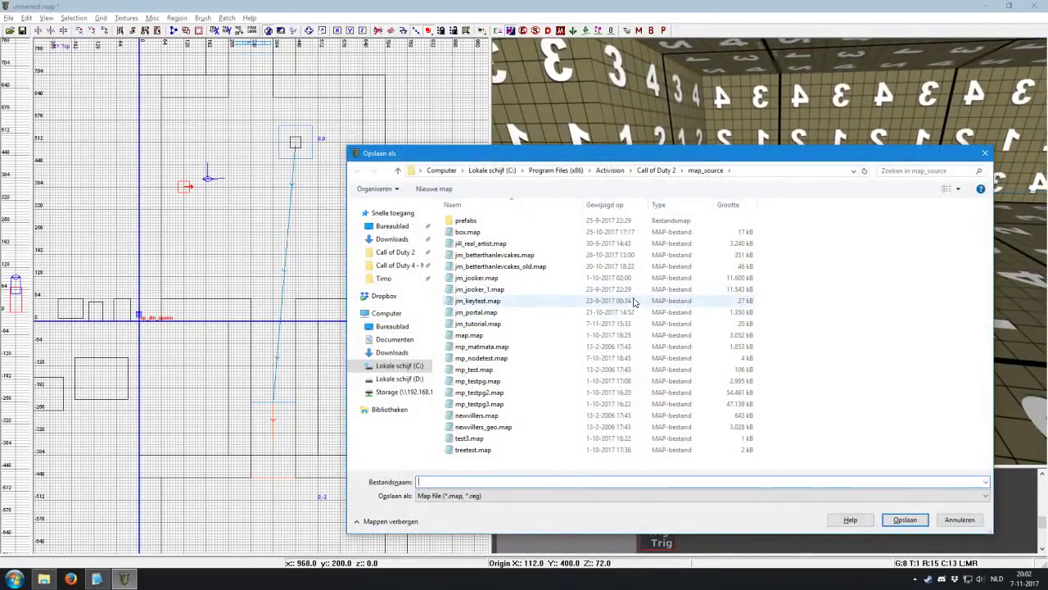
type("jm_tutorial")
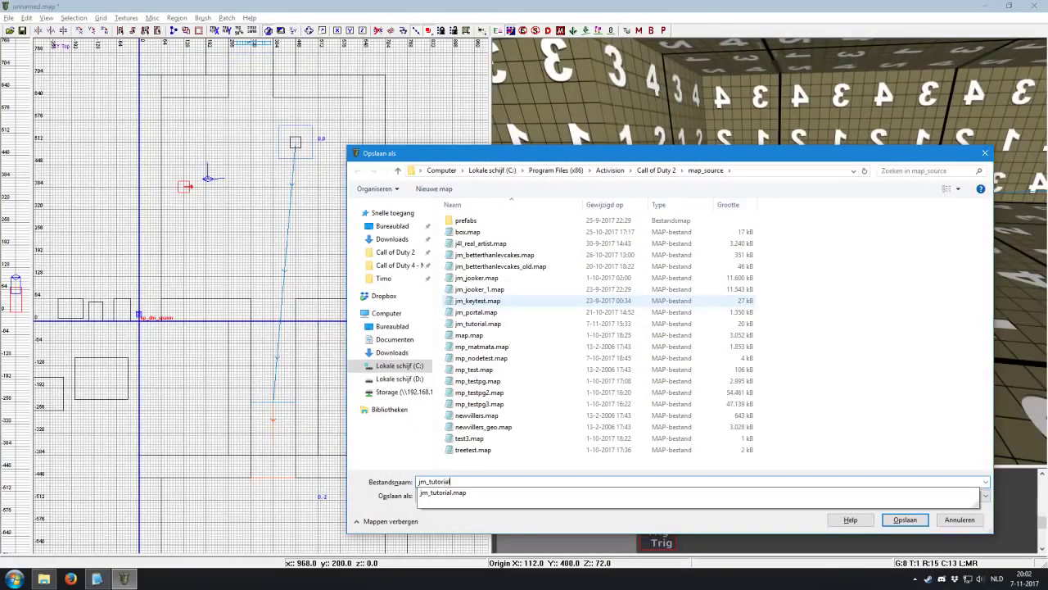
type("2")
key("Return")
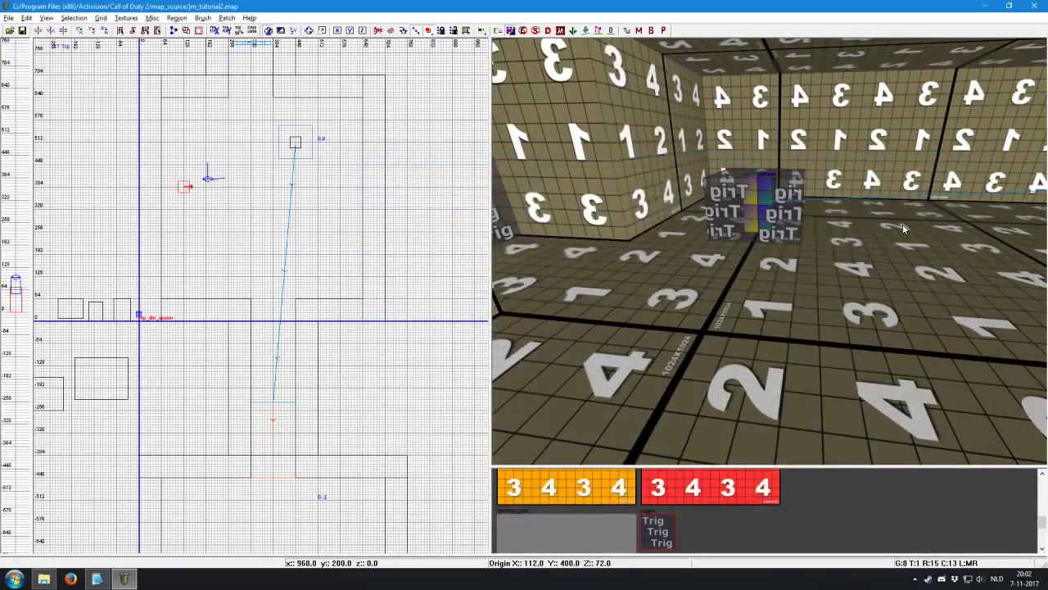
right_click_drag(856, 216, 856, 215)
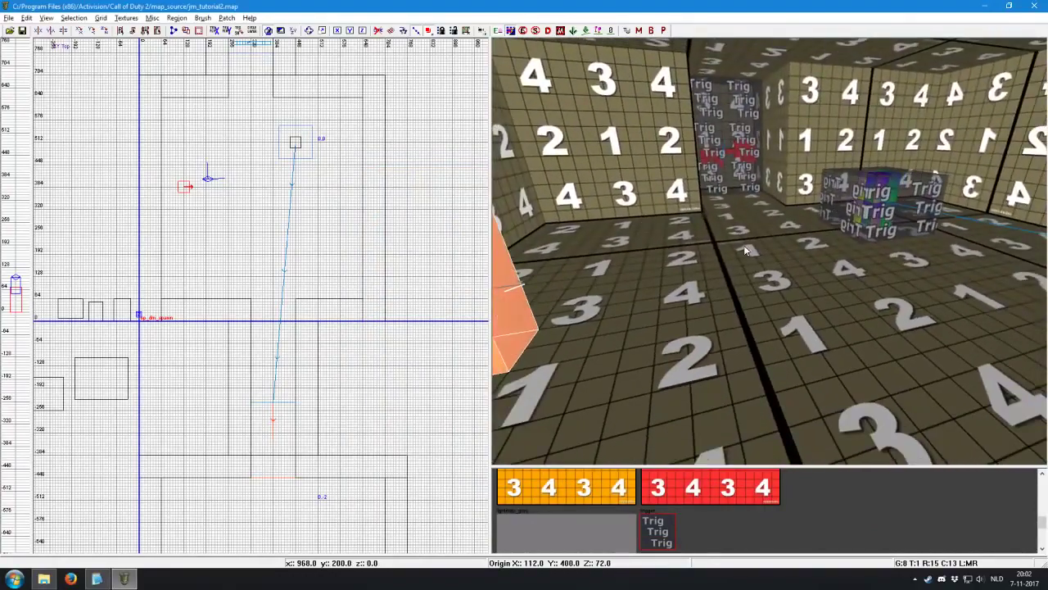
Open Notepad2 and write the #include JH_maptools; line.
left_click(97, 579)
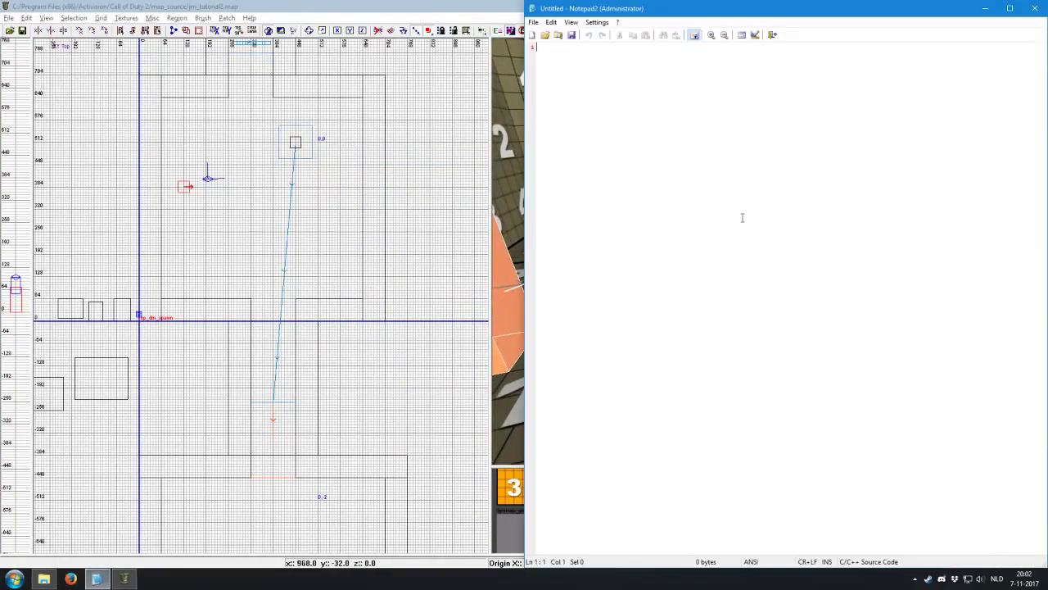
left_click(357, 402)
left_click(793, 351)
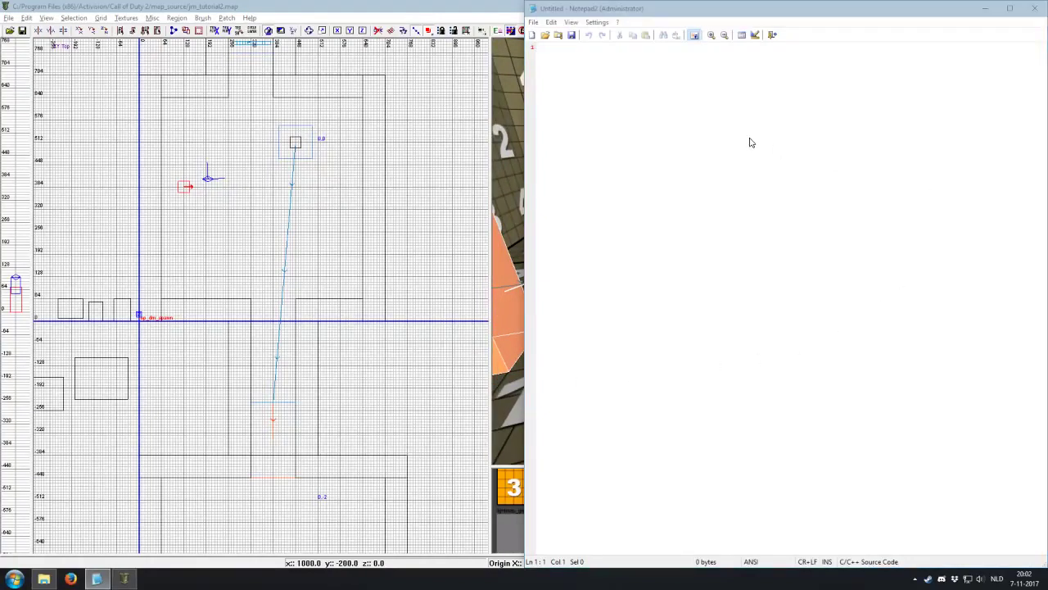
left_click(703, 137)
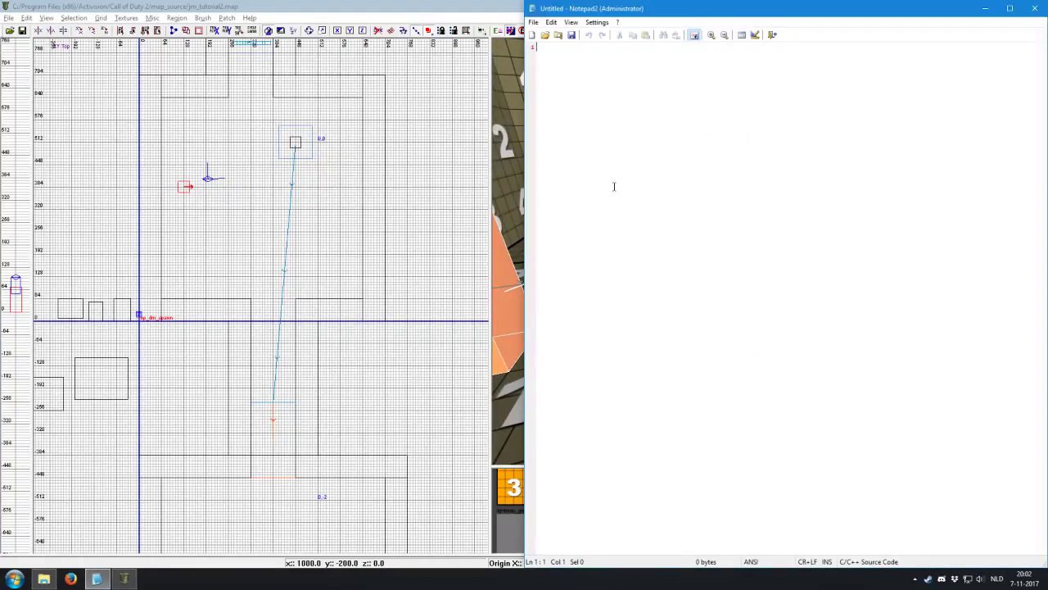
type("in")
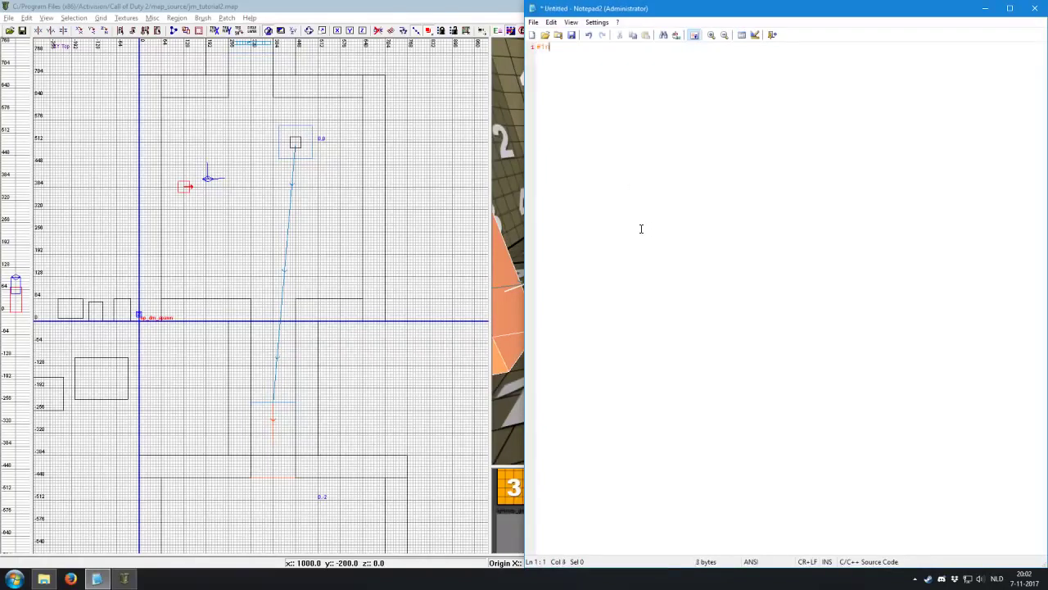
type("clude JMN")
type("\\_maptools;")
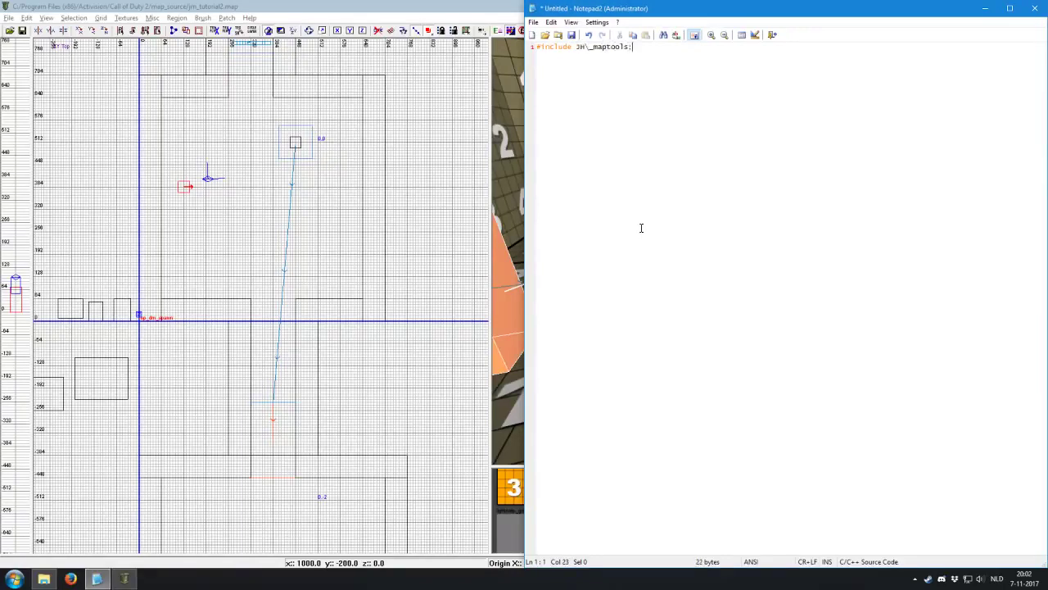
key("Return")
key("Return")
Add a main() function with an empty body in braces.
type("ian")
key("BackSpace")
key("BackSpace")
key("BackSpace")
type("ain")
type("()")
key("Return")
type("{")
key("Left")
key("Return")
key("Up")
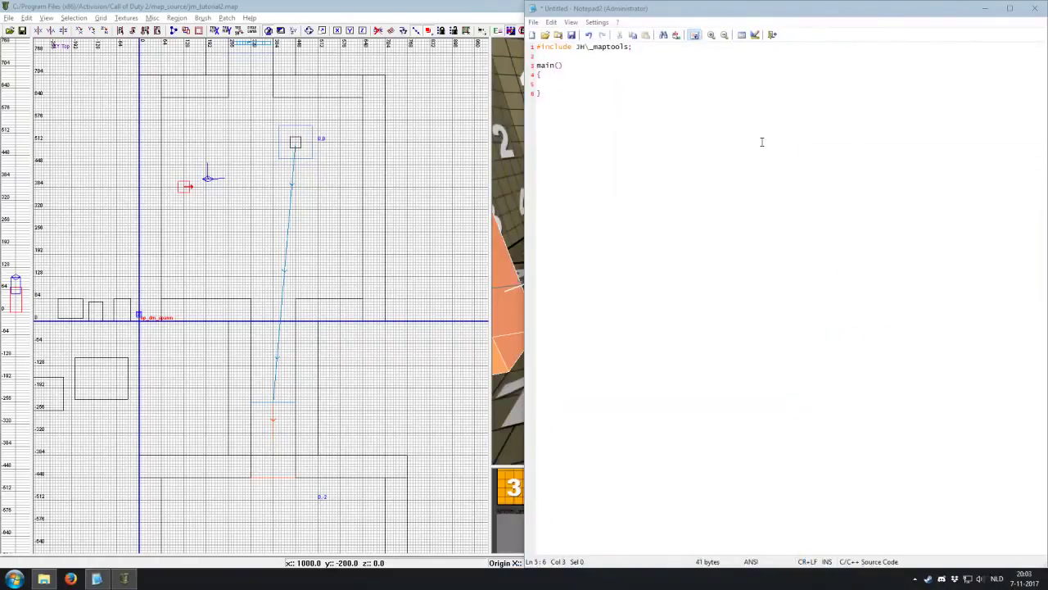
Insert level._effect = []; at the top of main(), above the load call.
left_click(762, 142)
scroll(766, 142, "up", 10, "ctrl")
scroll(802, 179, "down", 1, "ctrl")
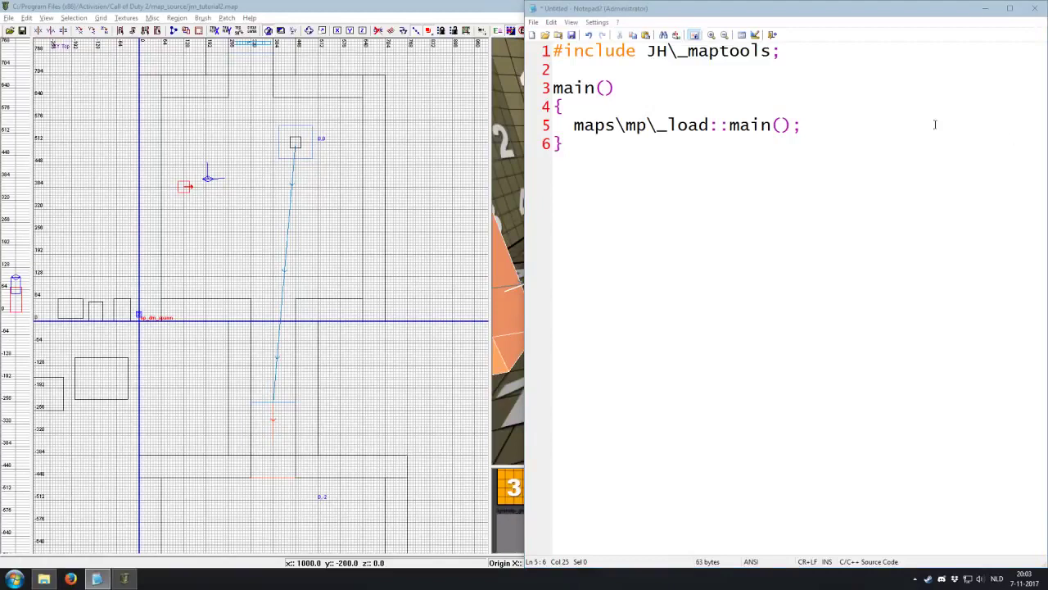
left_click(590, 104)
key("Return")
type("level._effect ")
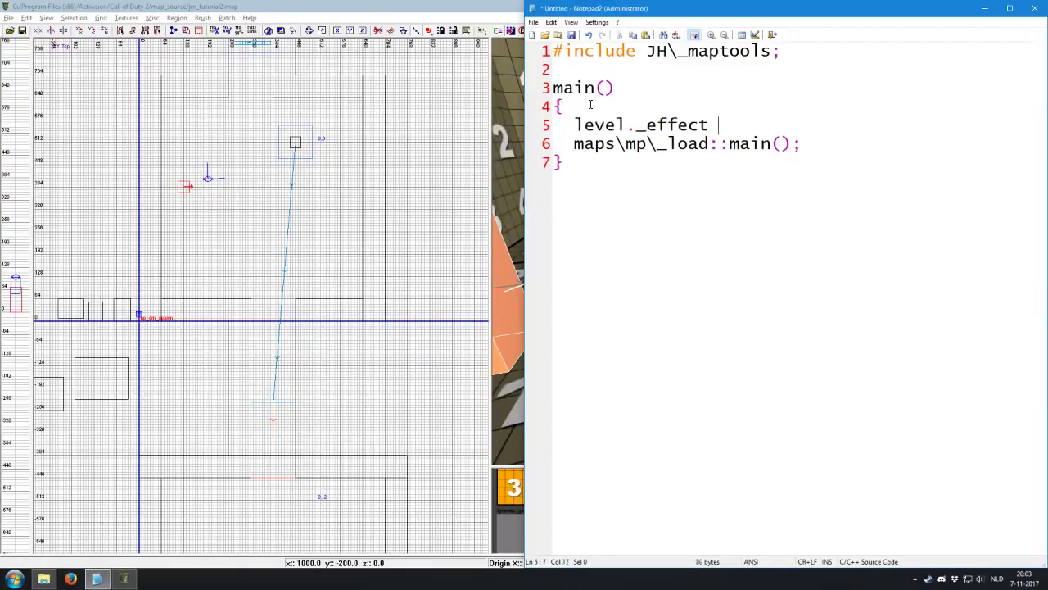
type("= [];")
left_click(614, 169)
key("Up")
key("Up")
key("Home")
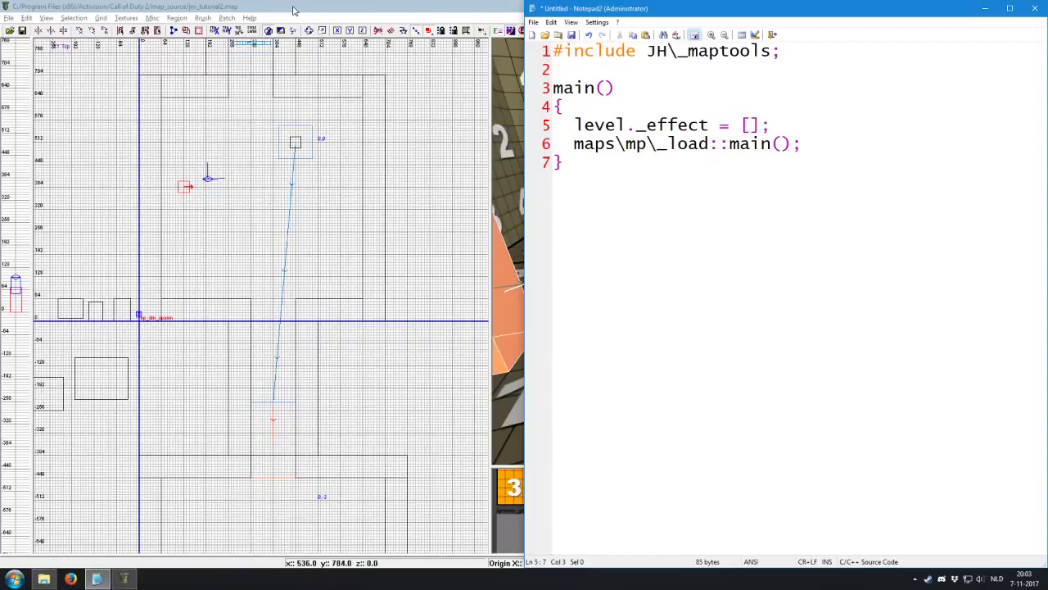
Snap the NetRadiant window to the left half of the screen.
double_click(304, 8)
left_click_drag(303, 8, 0, 49)
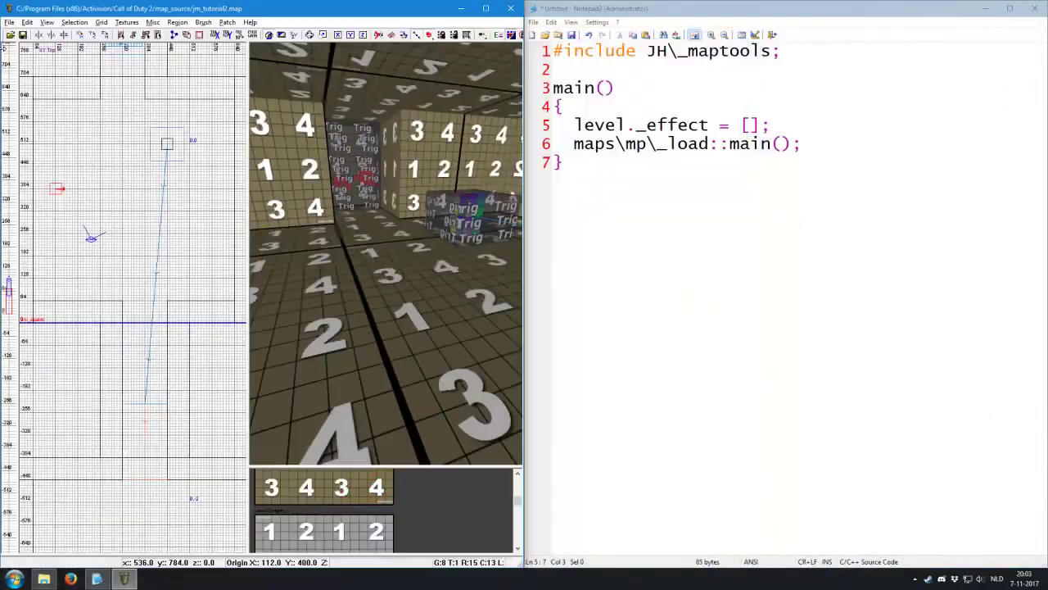
key("Right")
key("Right")
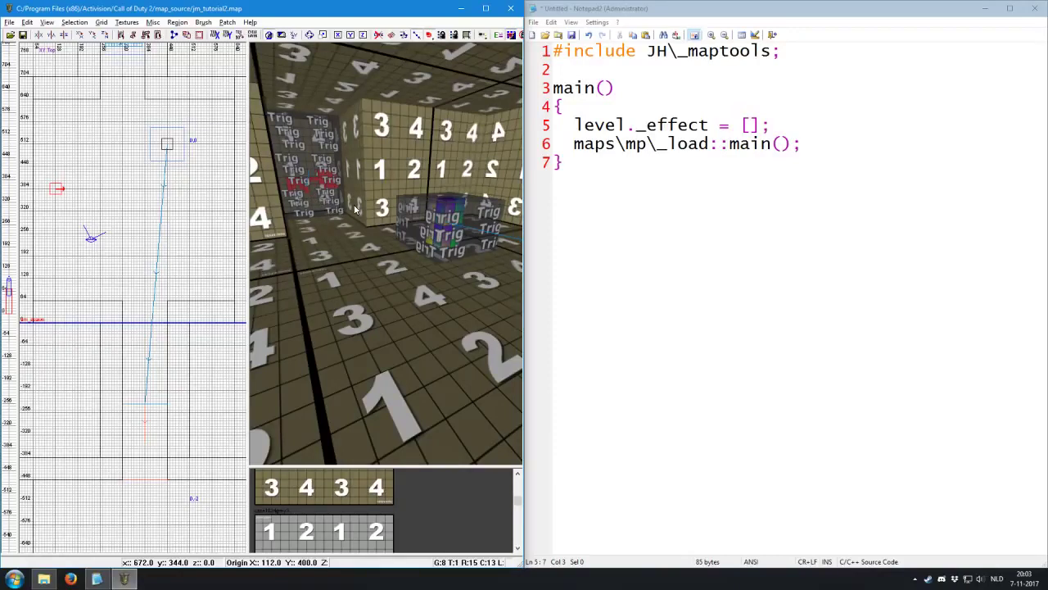
Select and then deselect the level._effect name in the script.
left_click_drag(708, 124, 574, 124)
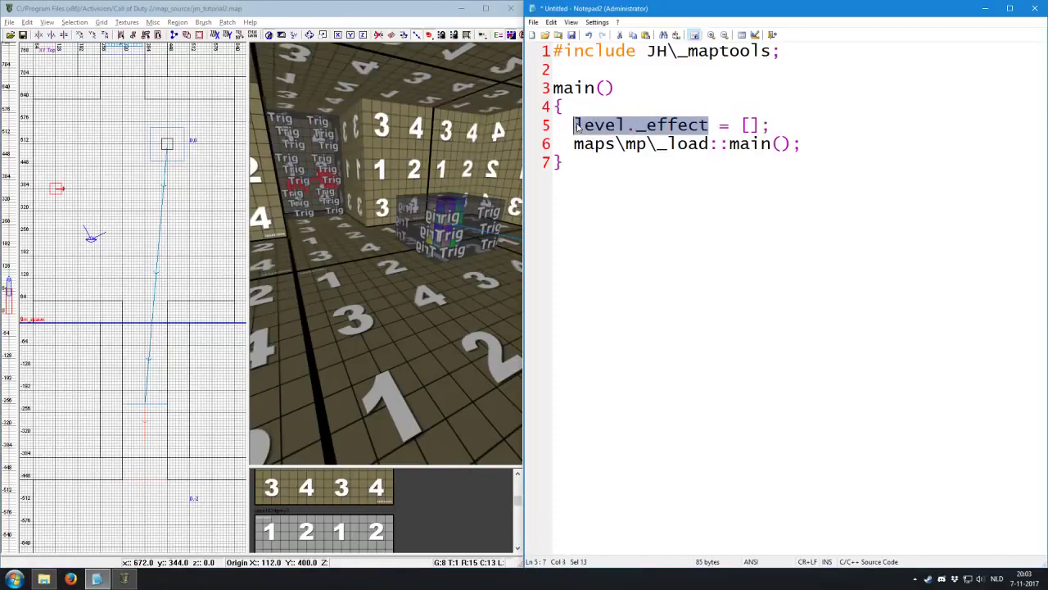
left_click(575, 125)
left_click_drag(575, 124, 709, 124)
left_click(709, 125)
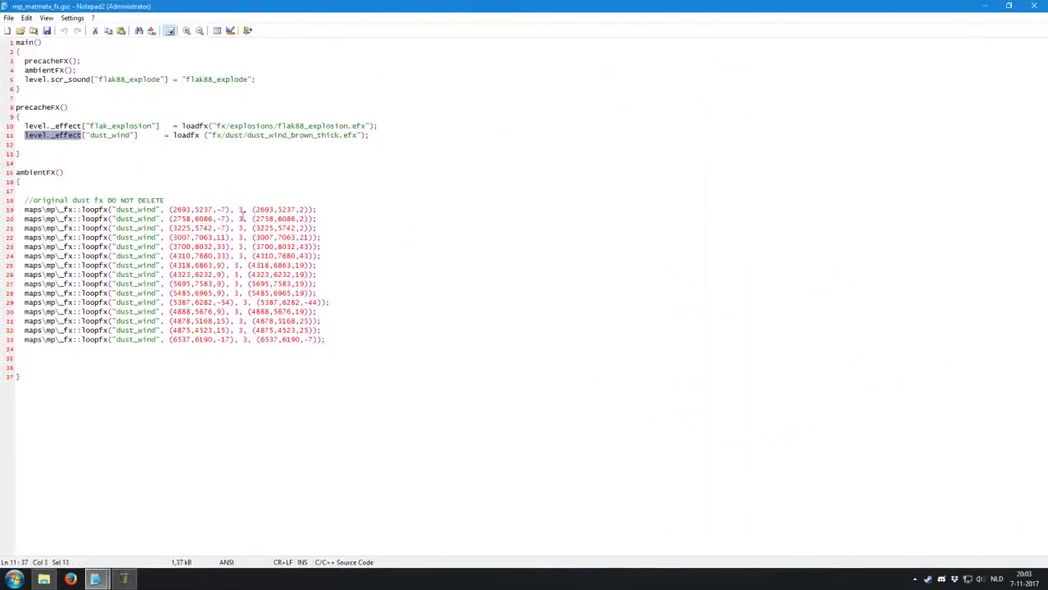
left_click(214, 149)
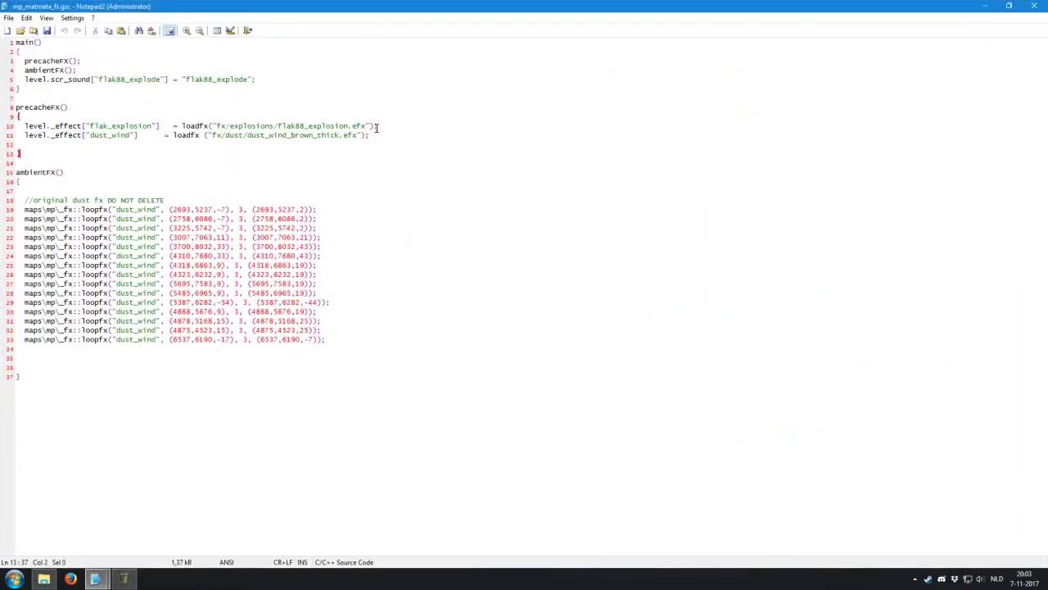
left_click_drag(370, 135, 16, 126)
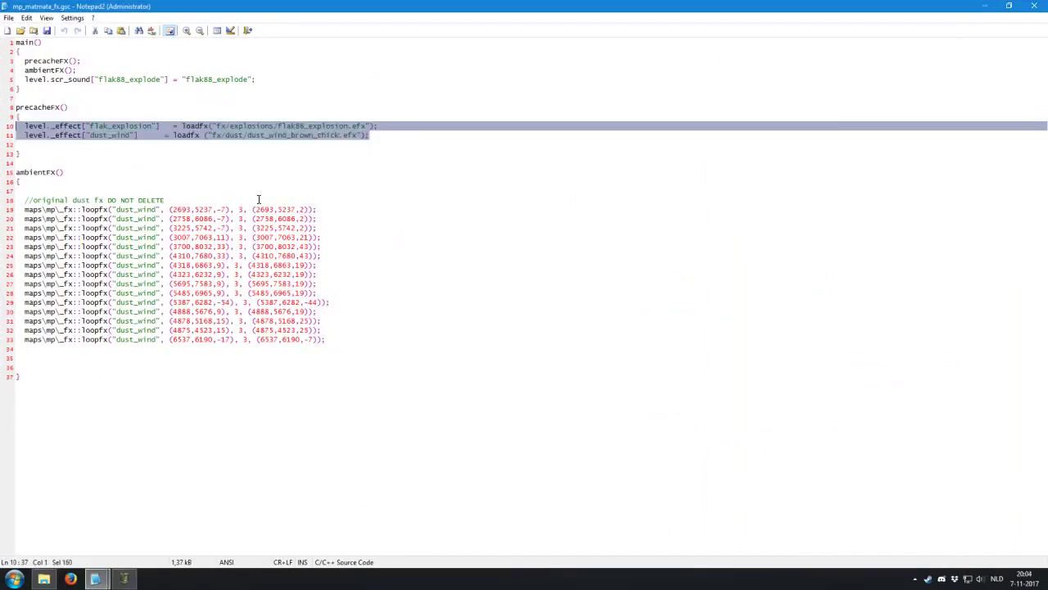
scroll(284, 185, "up", 2, "ctrl")
scroll(286, 183, "up", 3, "ctrl")
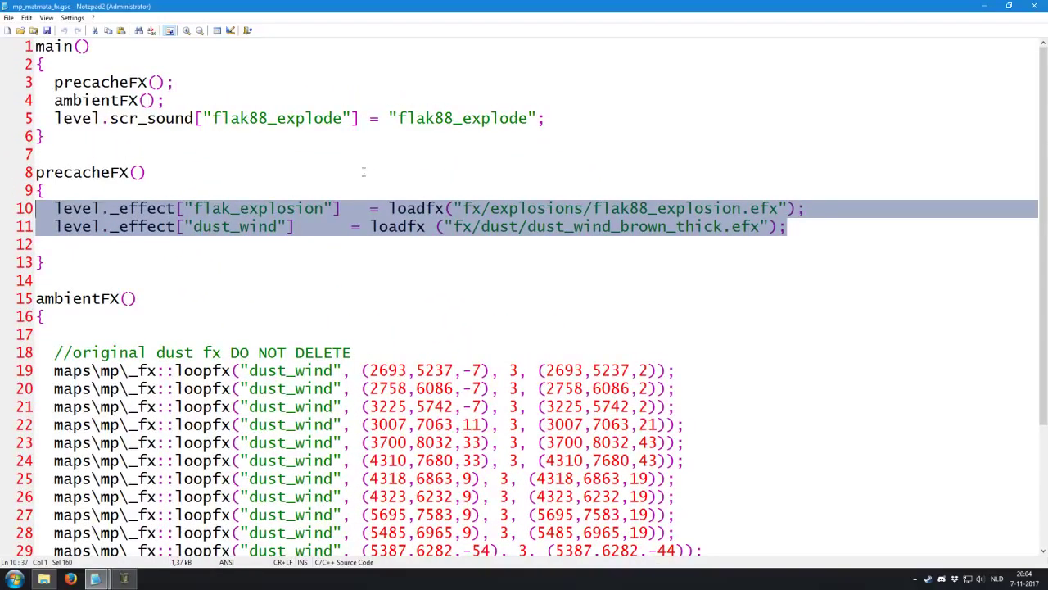
left_click(205, 229)
mouse_move(176, 208)
left_mouse_down()
mouse_move(56, 208)
mouse_move(176, 208)
left_mouse_up()
left_click(56, 208)
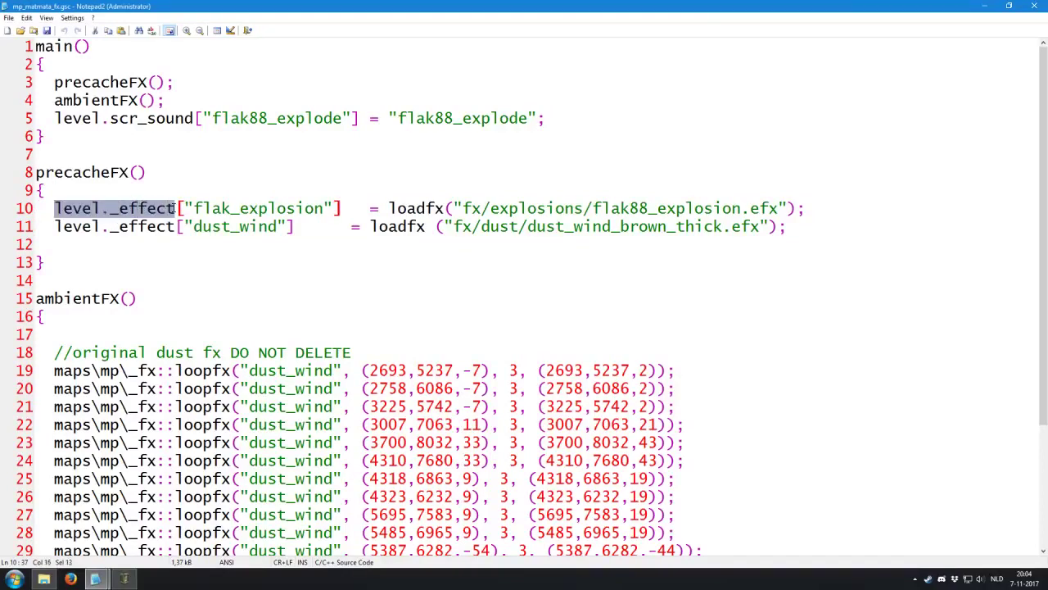
Minimize the fx script and review main() in the untitled script, ending after maps\mp\_load::main();.
left_click(995, 6)
left_click_drag(553, 107, 647, 129)
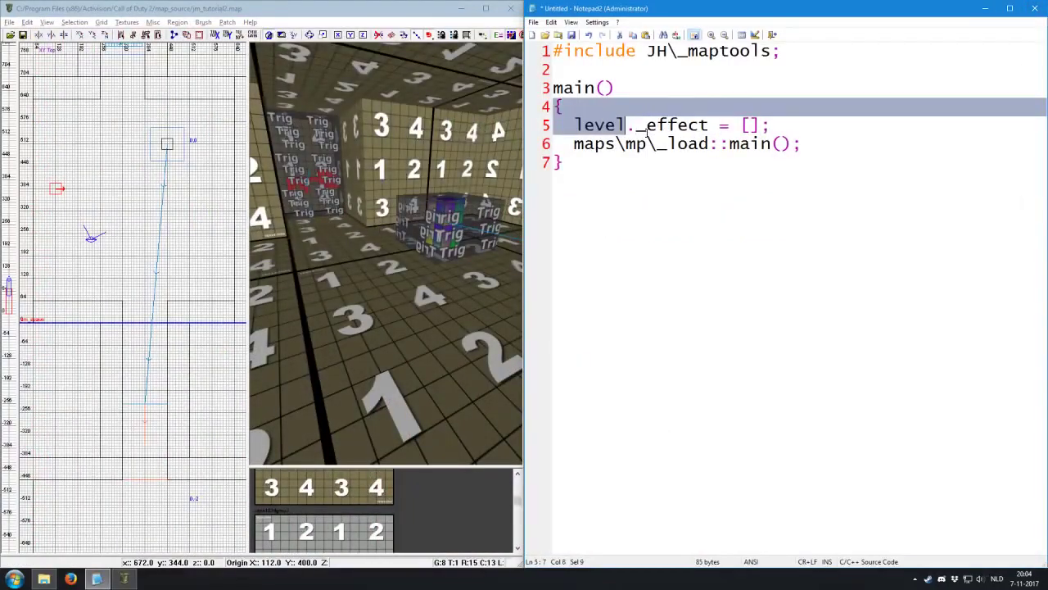
mouse_move(749, 124)
left_mouse_down()
mouse_move(575, 125)
mouse_move(761, 124)
mouse_move(553, 125)
left_mouse_up()
left_click(574, 125)
left_click(700, 143)
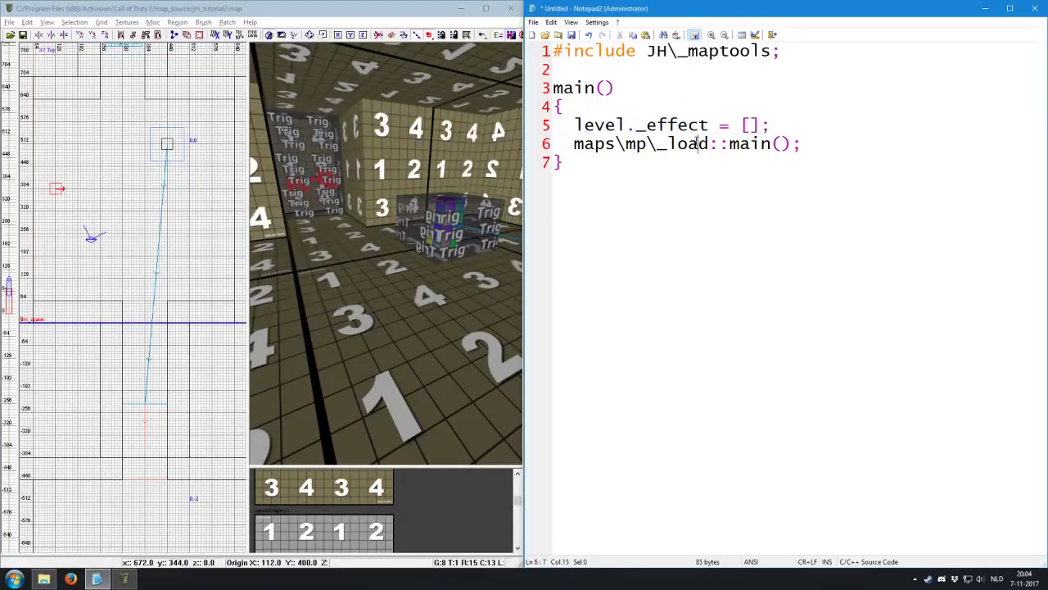
left_click_drag(779, 126, 557, 106)
left_click(815, 136)
Add 'thread keypickup();' after maps\mp\_load::main(), separated by a blank line.
key("Return")
type("t")
type("hread keypickup()")
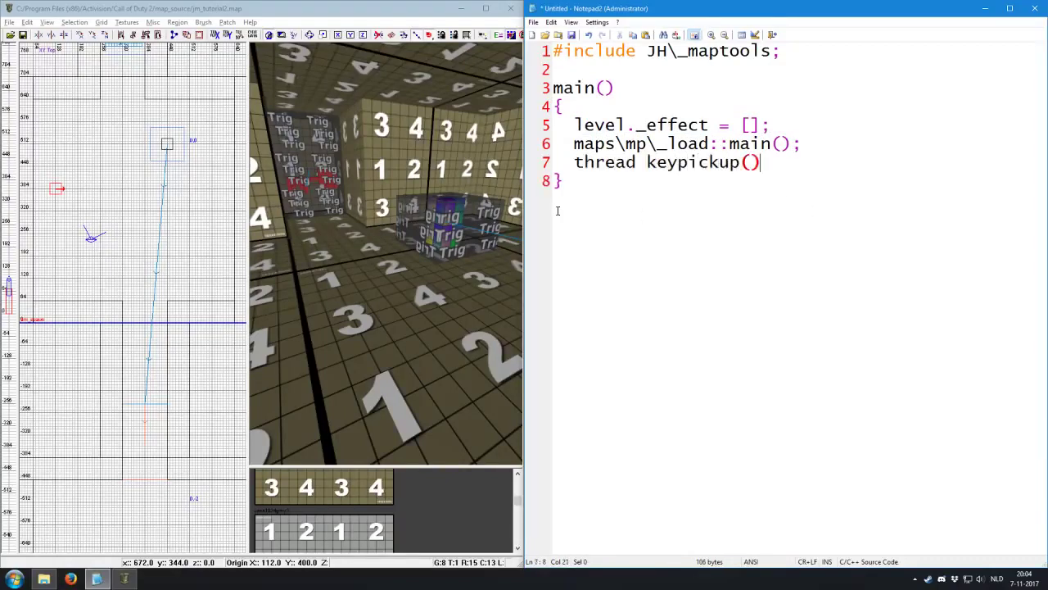
type(";")
key("Up")
key("Delete")
key("End")
type("(")
key("Return")
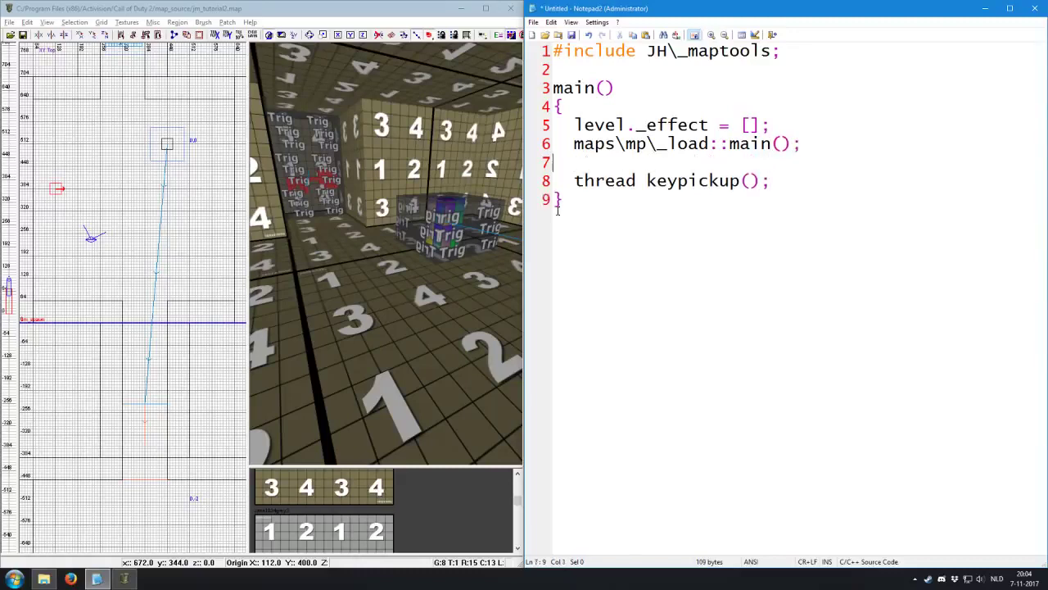
Add empty lines below main()'s closing brace for a new function.
left_click(557, 211)
key("Return")
key("Return")
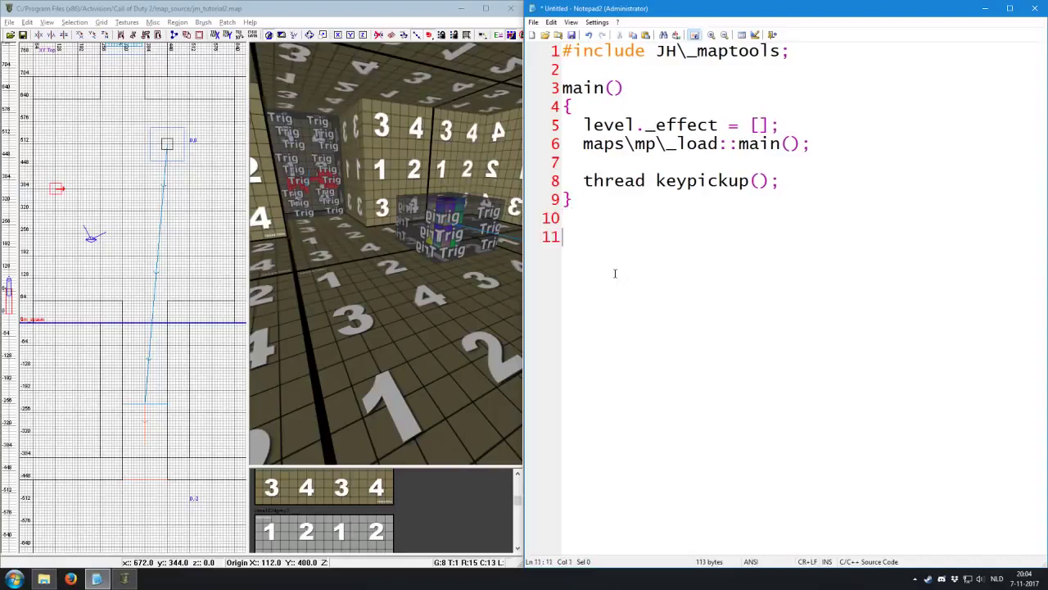
double_click(720, 182)
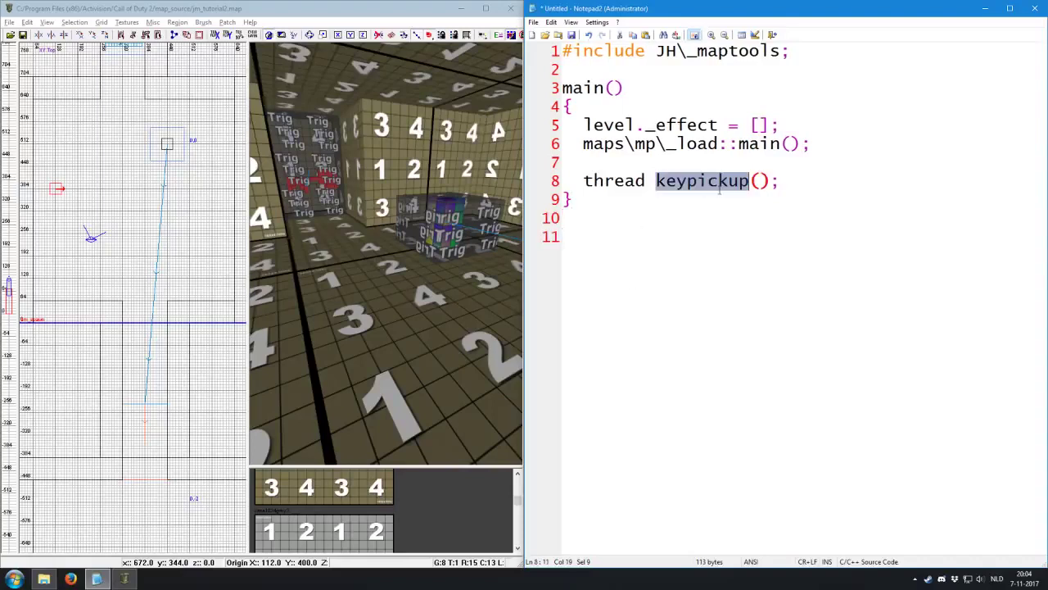
left_click(631, 257)
Create an empty keypickup() function with braces and an indented body line.
type("k")
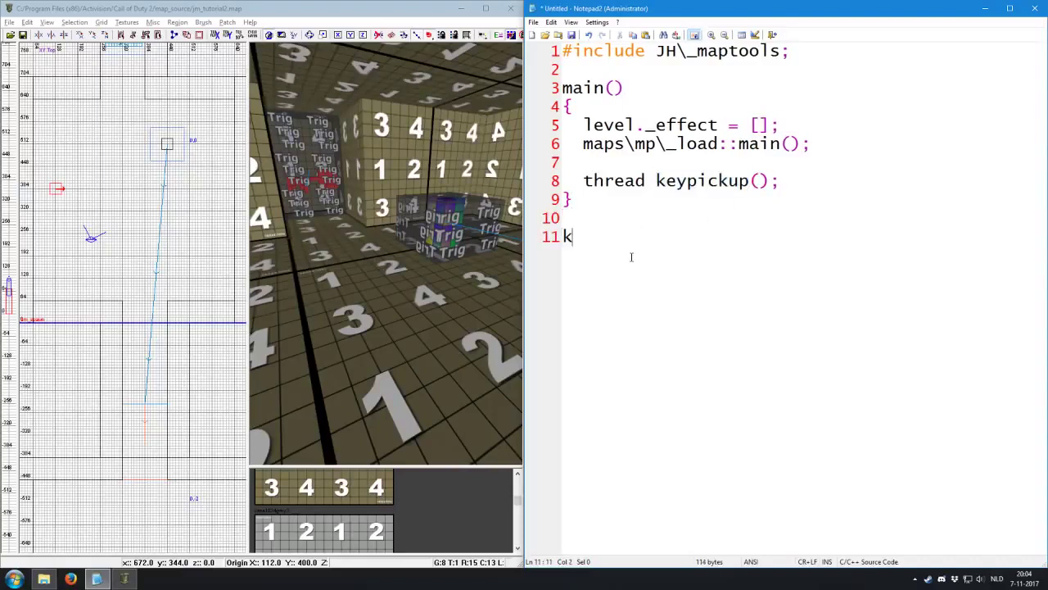
type("eypickup()")
key("Return")
type("{")
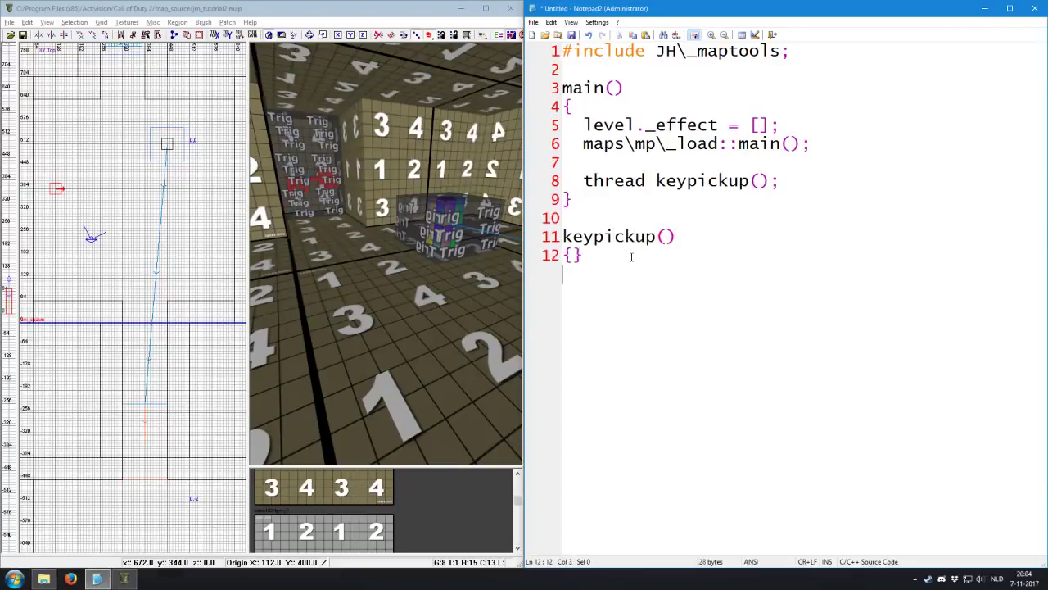
key("Return")
type("}")
key("Up")
key("Return")
key("Tab")
Add trig = getent("key_pickup", "targetname"); as the function's first line.
type("trig = gete")
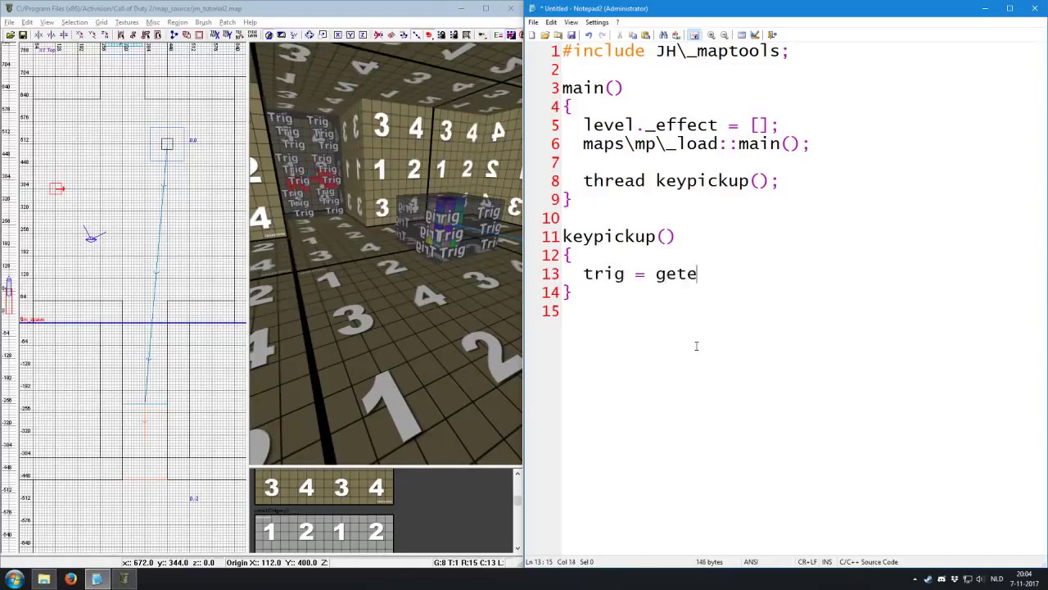
type("nt(\"key")
type("_pickup\", \"targ")
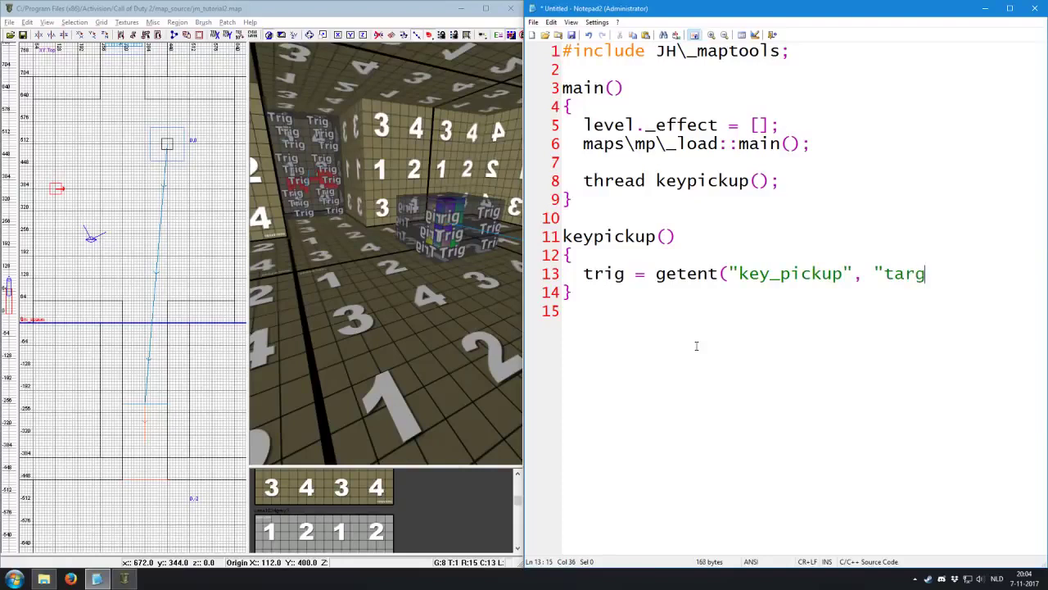
type("etname\");")
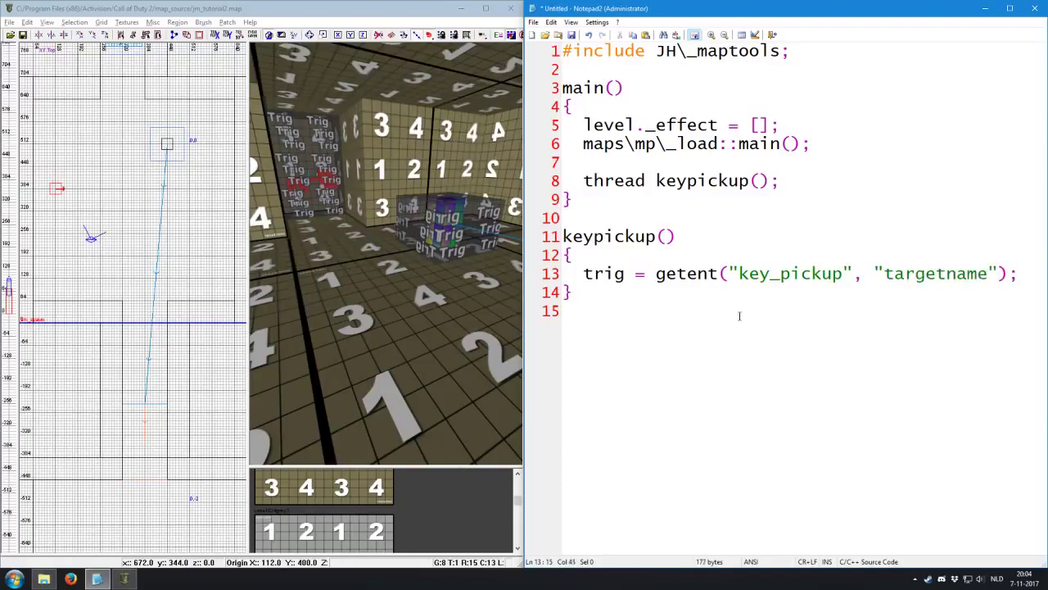
double_click(759, 275)
double_click(917, 275)
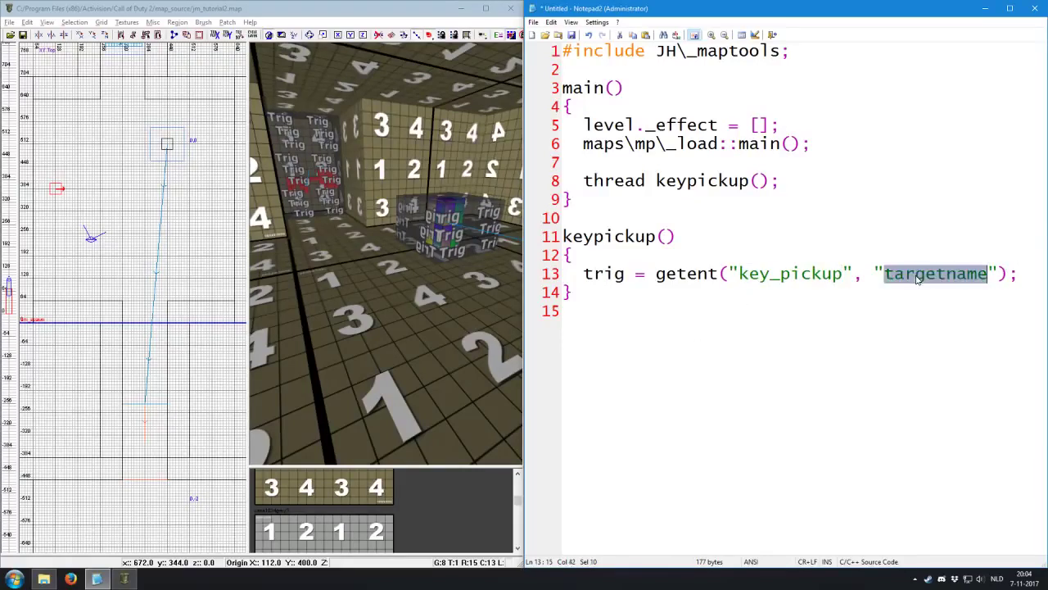
right_click(401, 203)
left_click(457, 158, "shift")
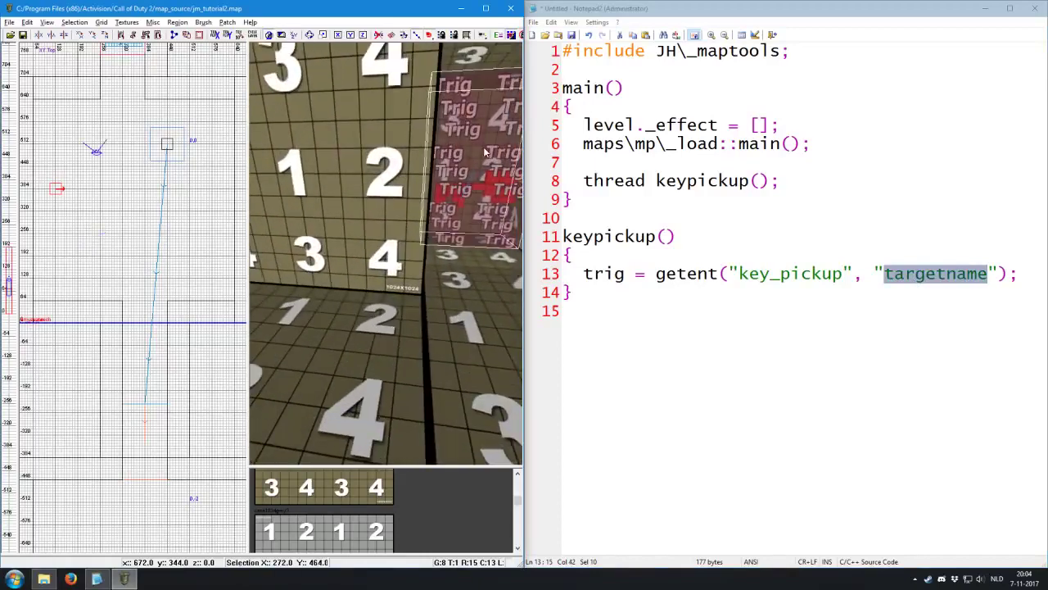
key("n")
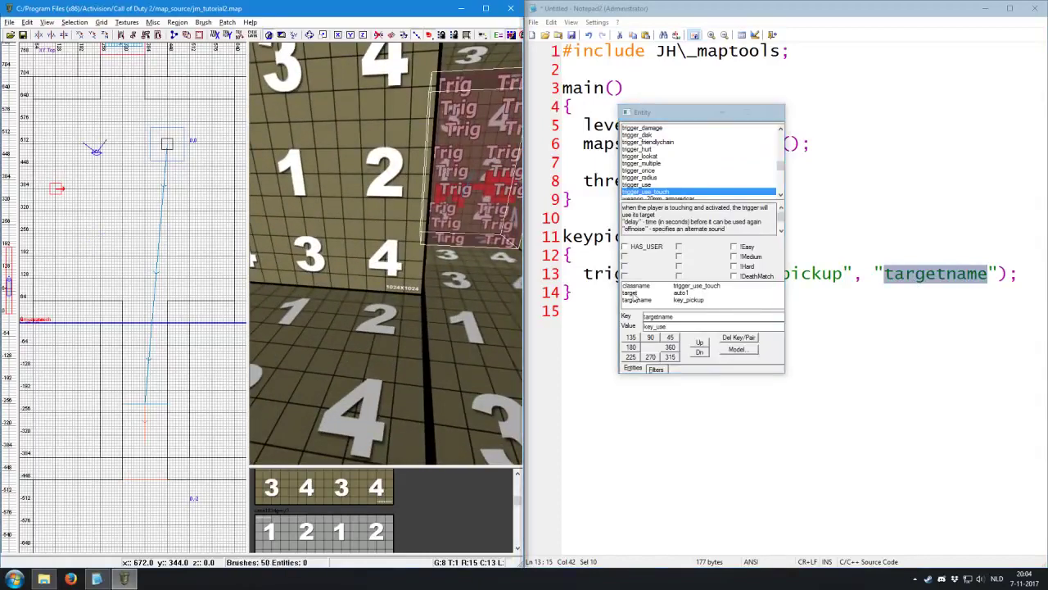
left_click(639, 300)
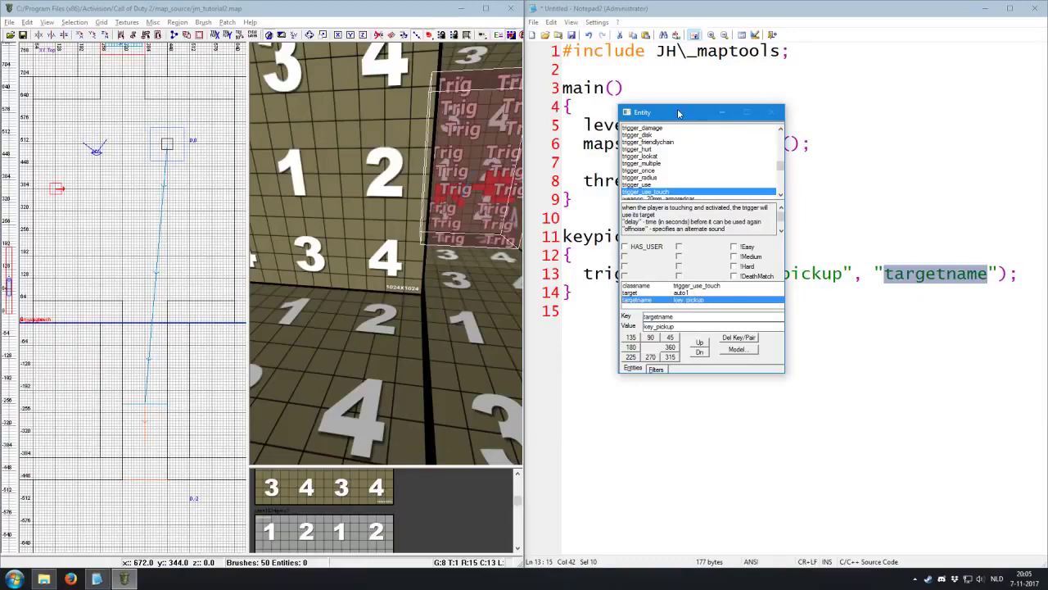
left_click_drag(680, 115, 328, 120)
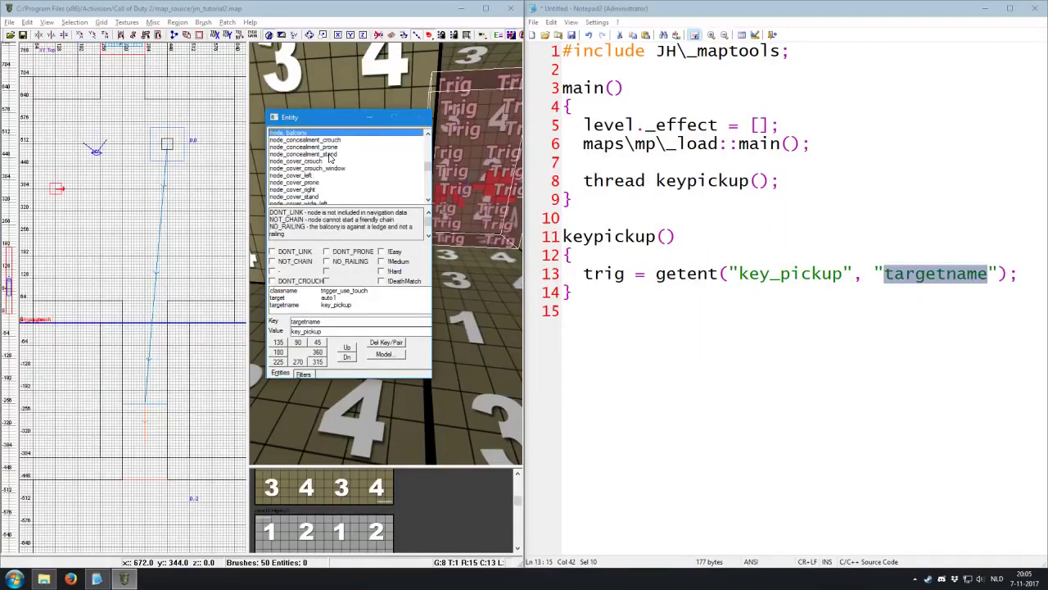
key("n")
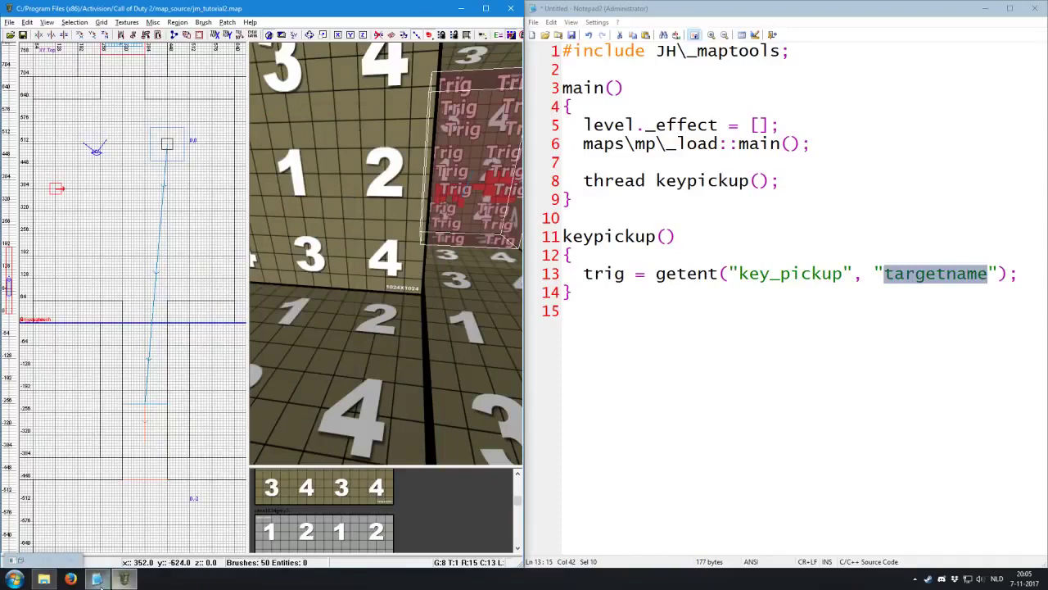
key("n")
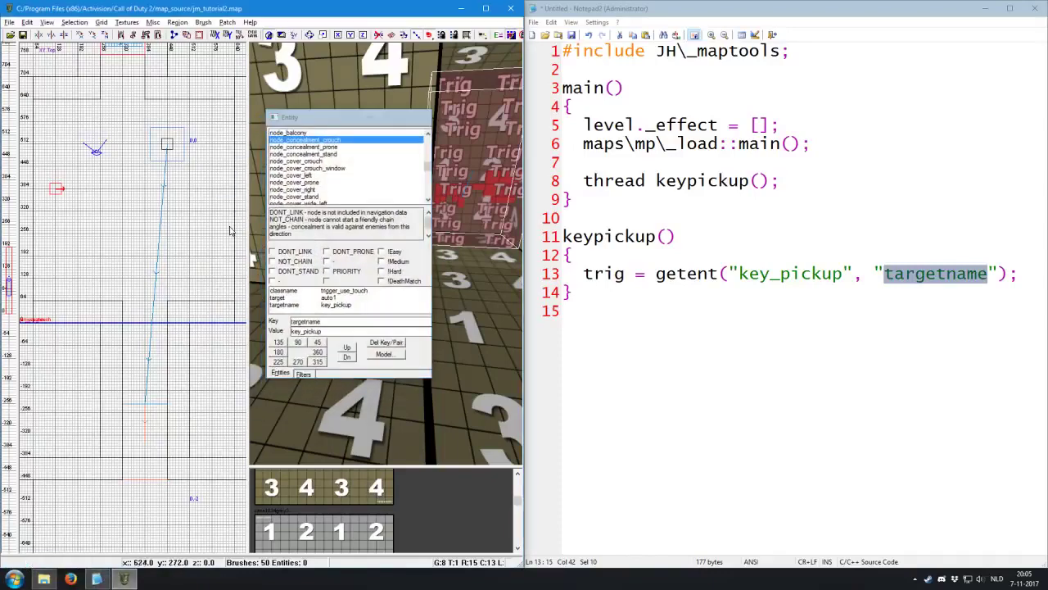
key("n")
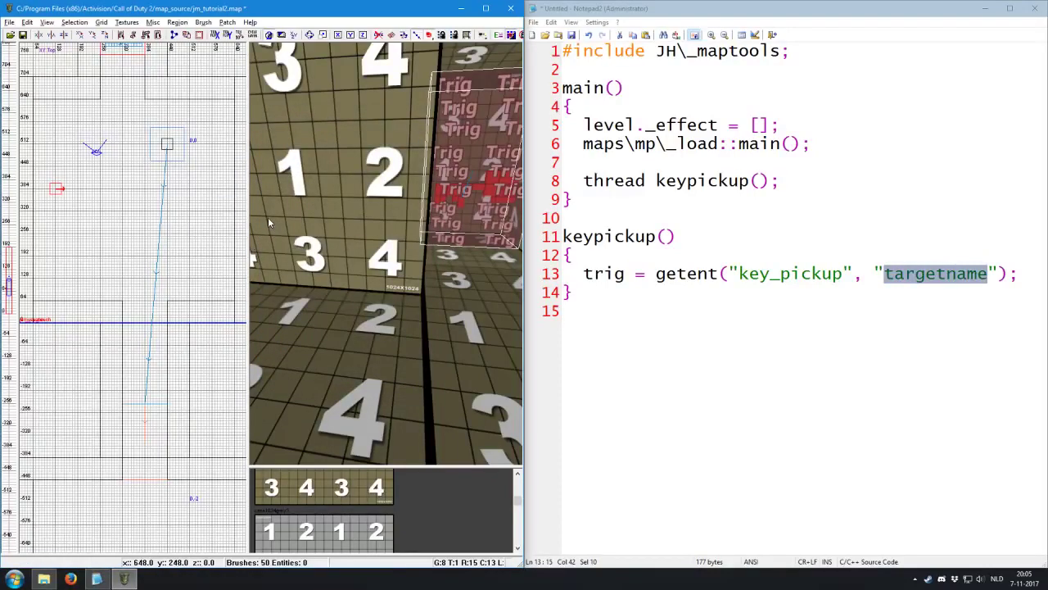
right_click_drag(274, 227, 432, 209)
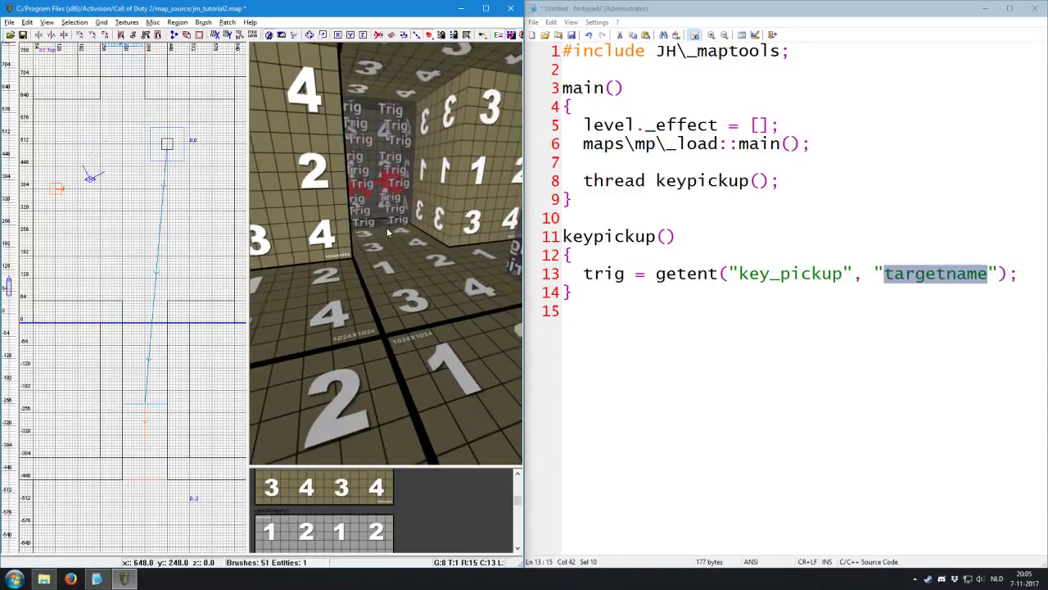
left_click(1020, 273)
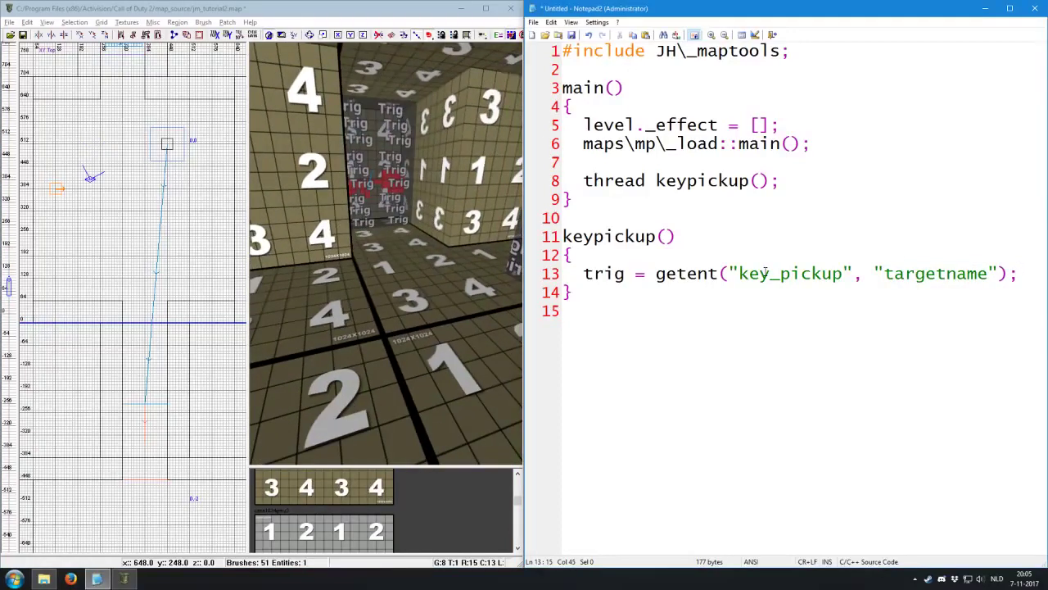
Add key = getent("auto1", "targetname"); as keypickup()'s second line.
key("Return")
type("key = geten")
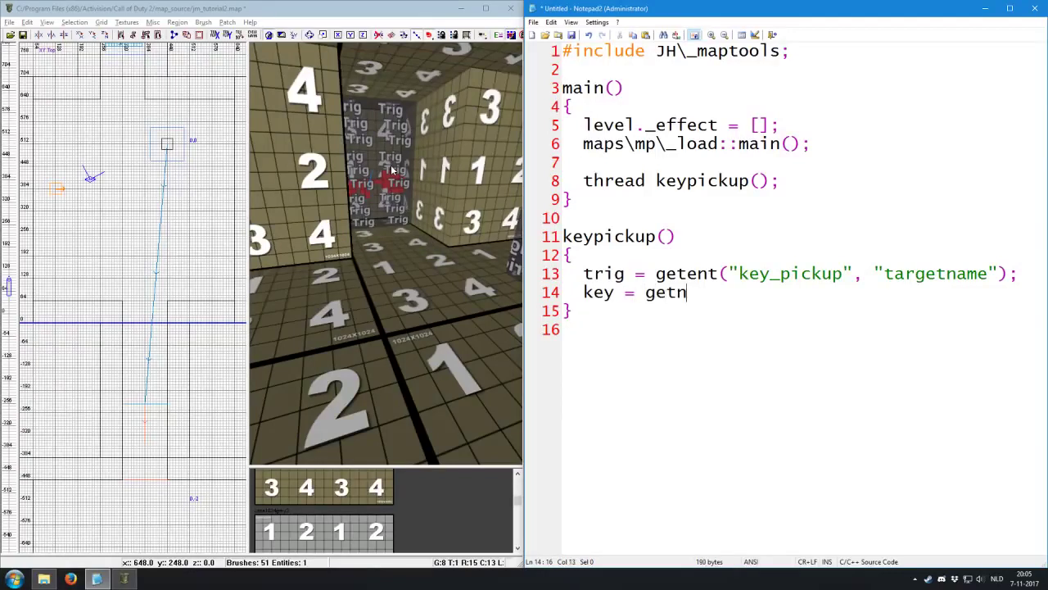
key("BackSpace")
type("ent(\"auto1")
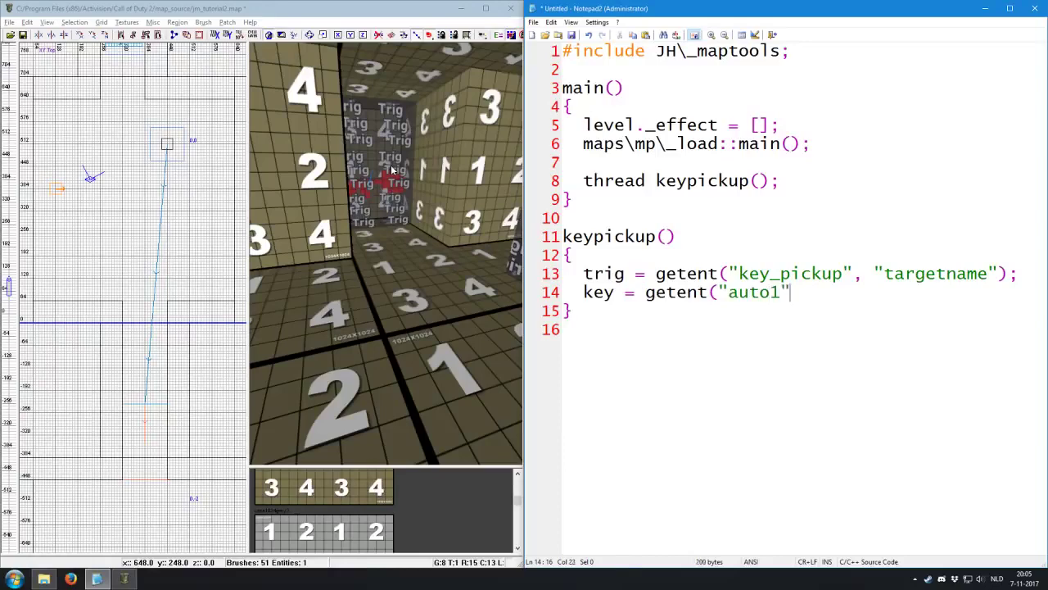
type("\", \"targetname\")")
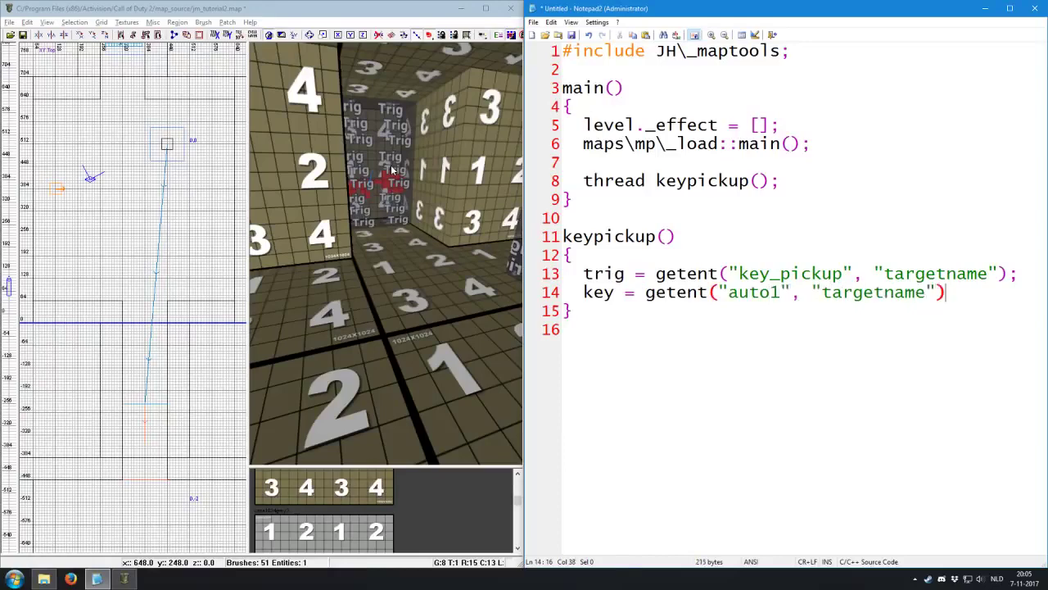
type(";")
Check the red key brush's entity properties in the NetRadiant map.
left_click(379, 67)
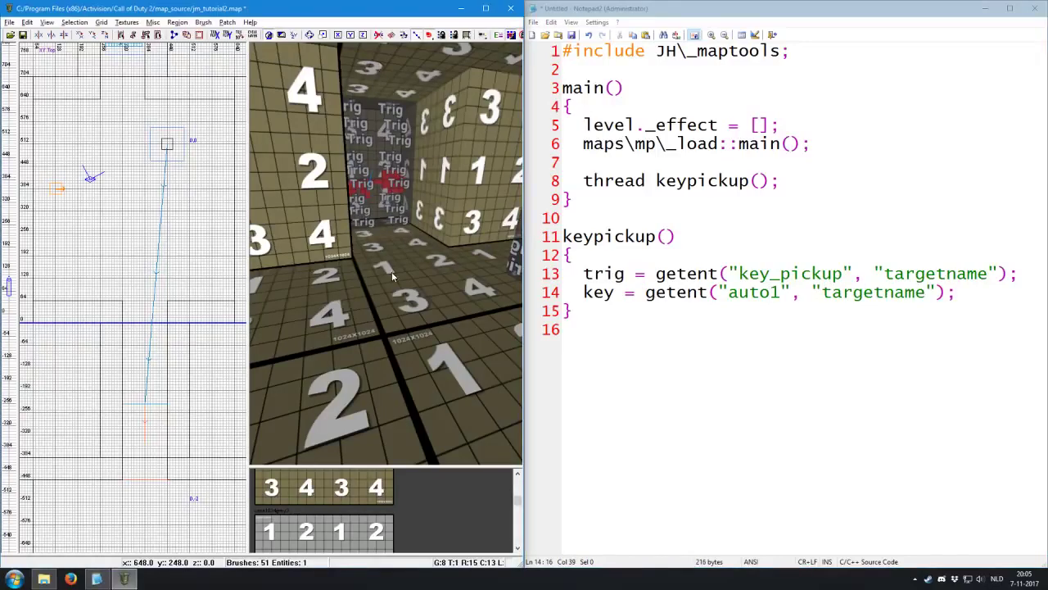
mouse_move(382, 273)
right_mouse_down()
mouse_move(385, 246)
mouse_move(425, 259)
right_mouse_up()
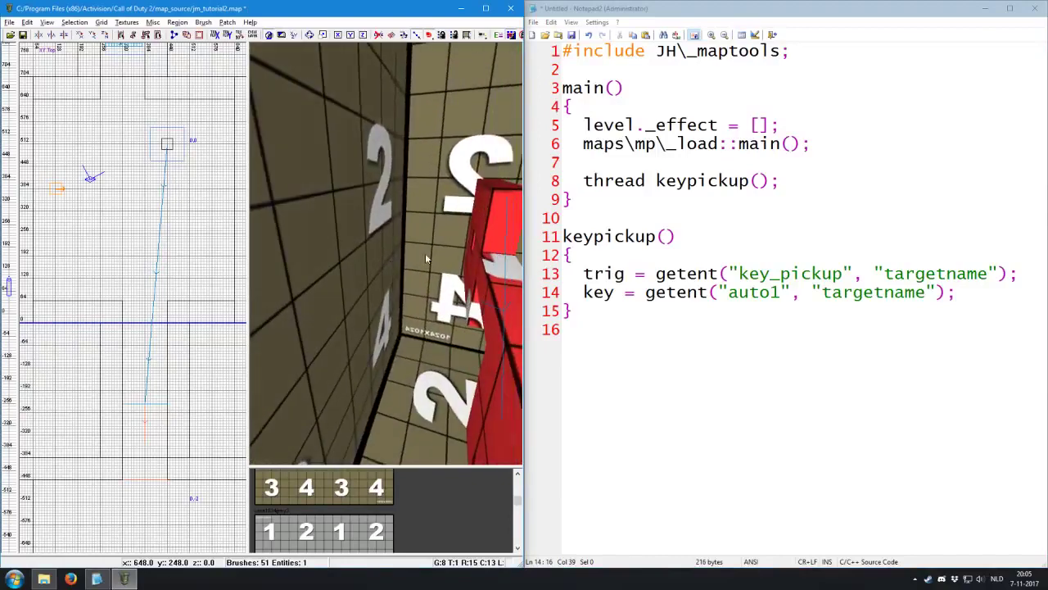
left_click(485, 257, "shift")
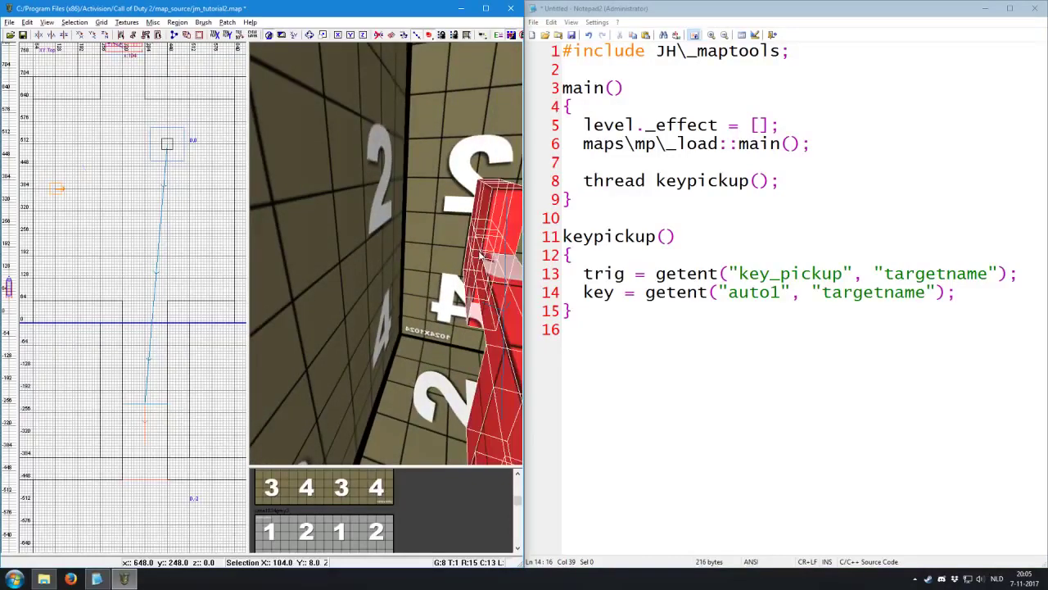
key("n")
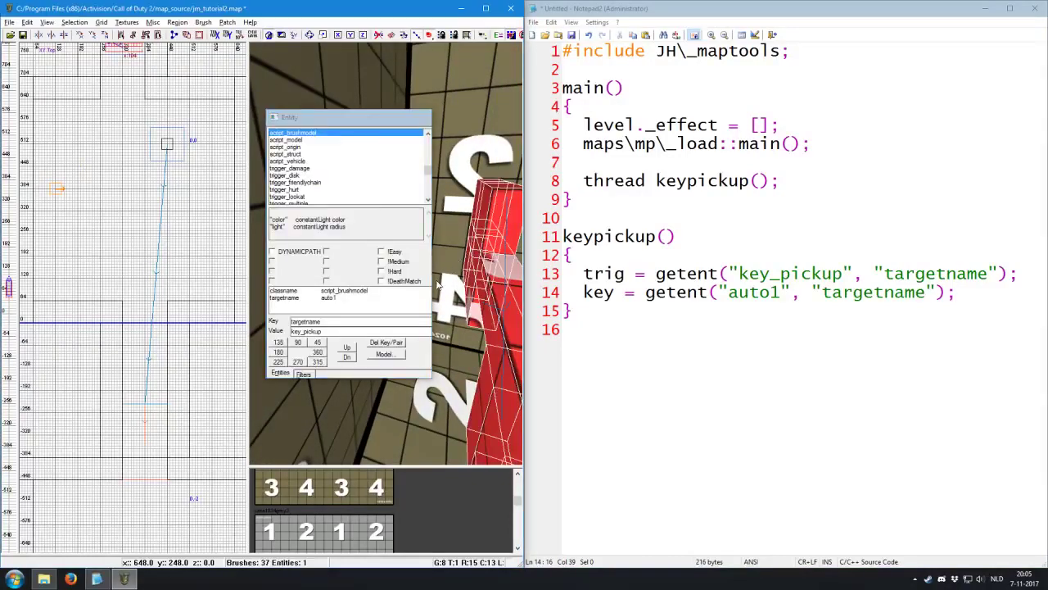
key("n")
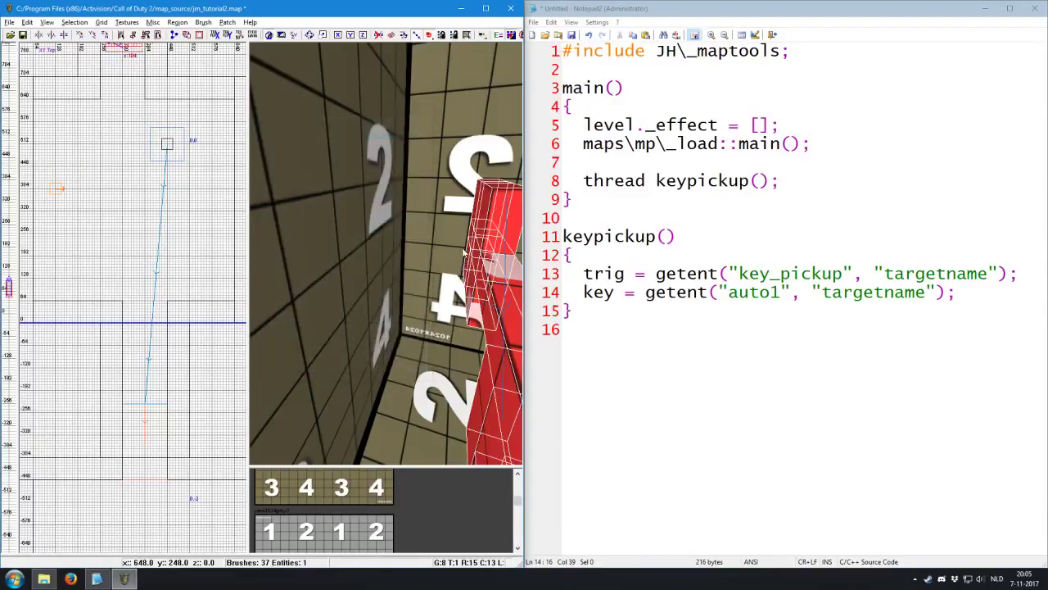
mouse_move(464, 262)
right_mouse_down()
mouse_move(426, 271)
mouse_move(425, 125)
right_mouse_up()
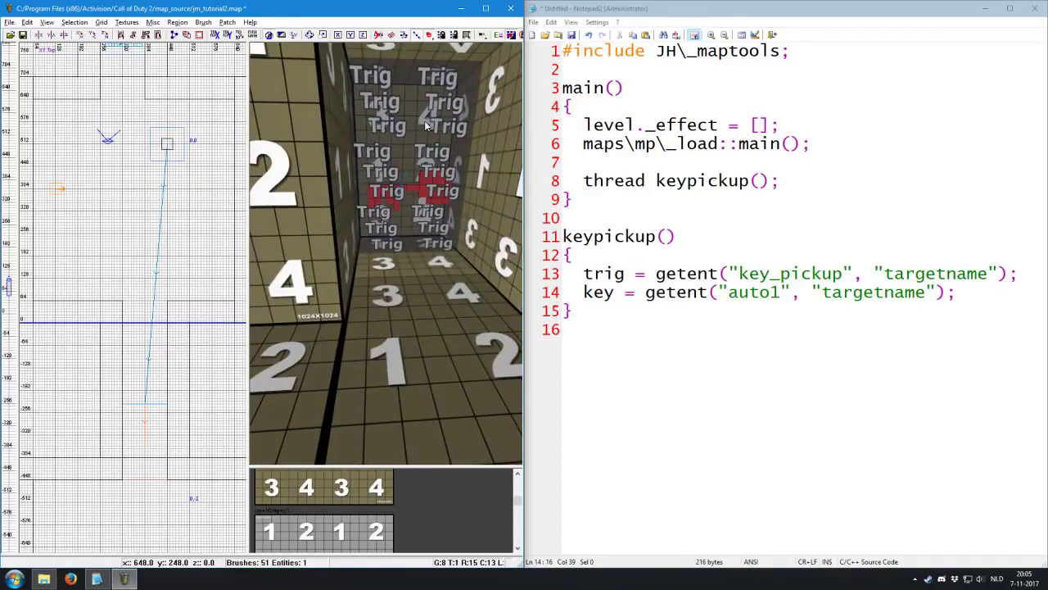
Check the trigger brush's entity properties, showing its target auto1.
left_click(425, 125, "shift")
key("n")
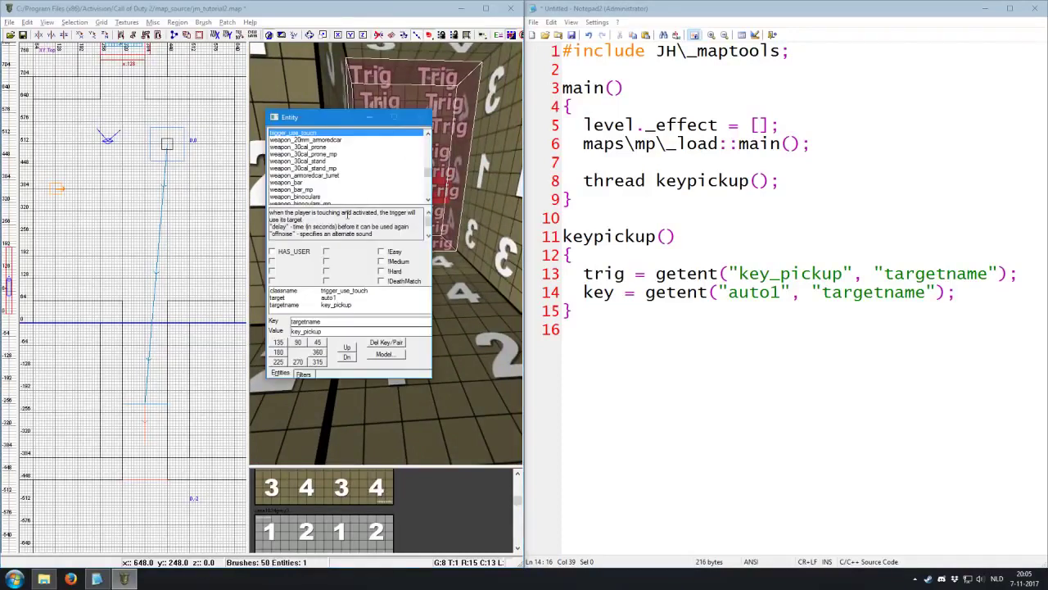
left_click(280, 297)
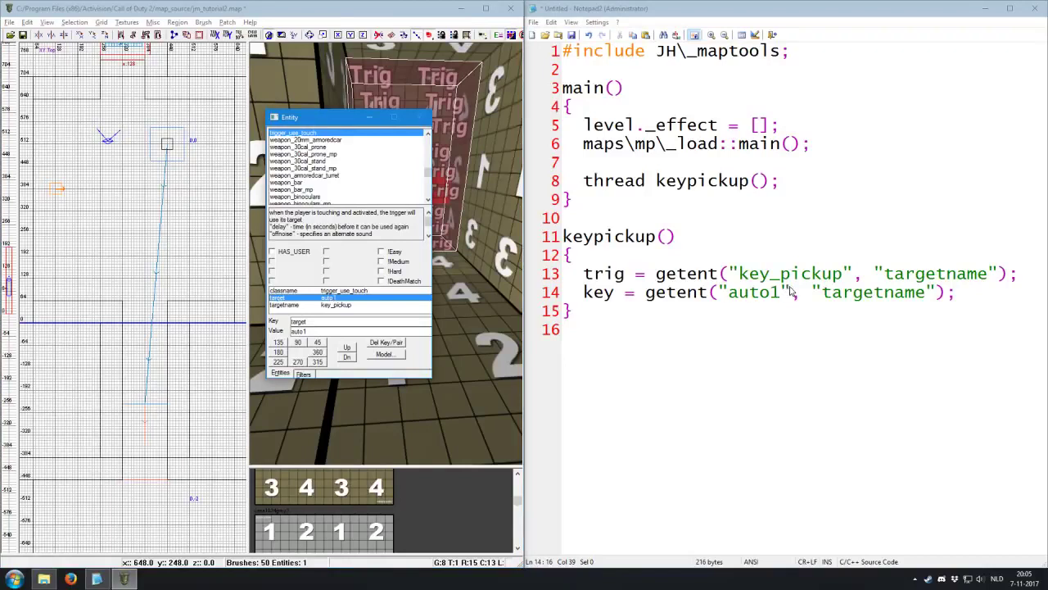
Change the key line to getent(trig.target, "targetname") and start a new line below.
left_click_drag(788, 294, 719, 293)
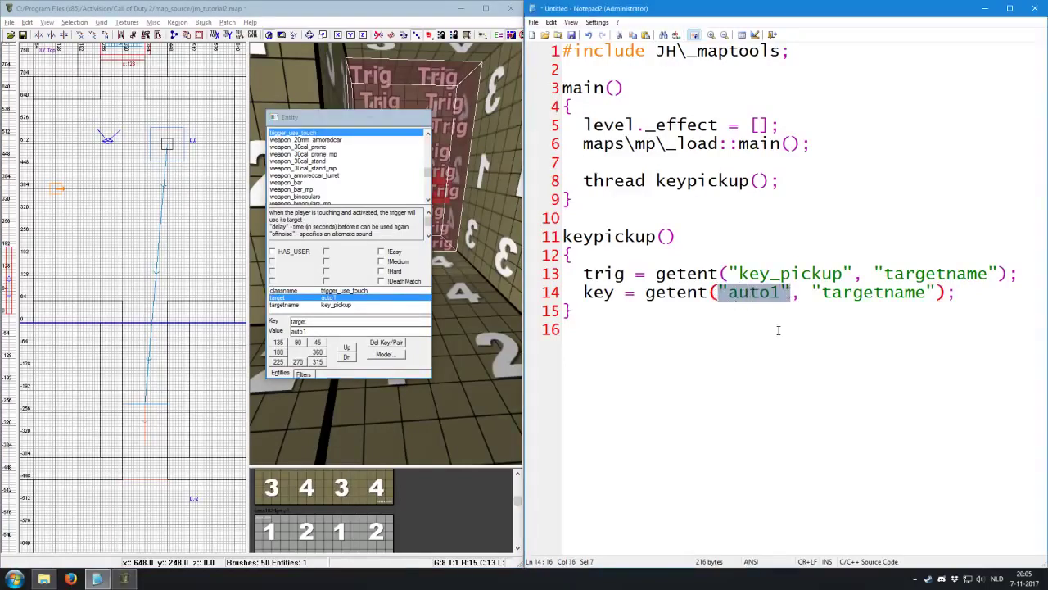
type("tri")
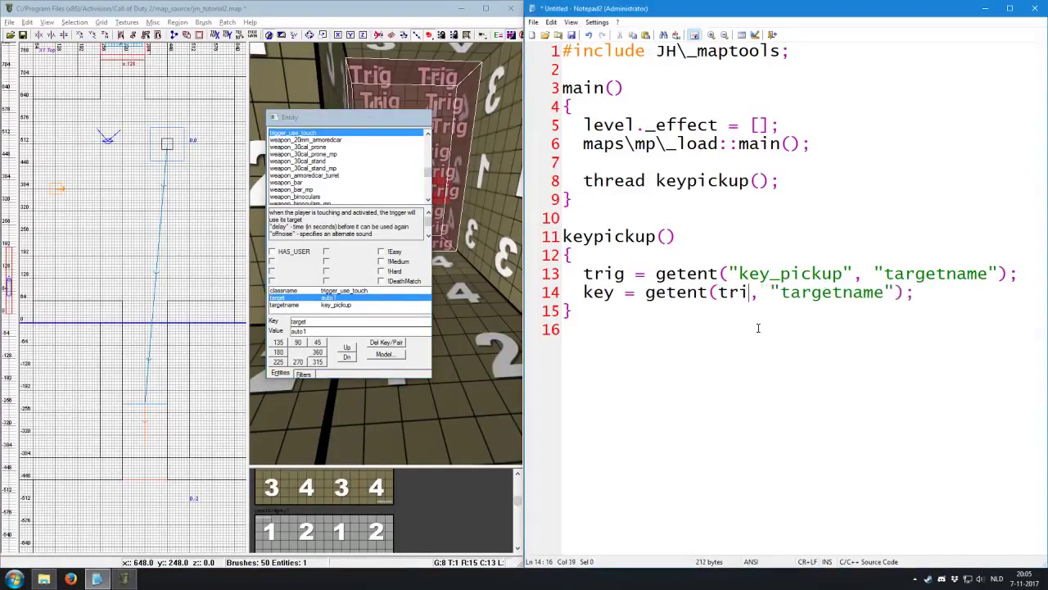
type("g.target")
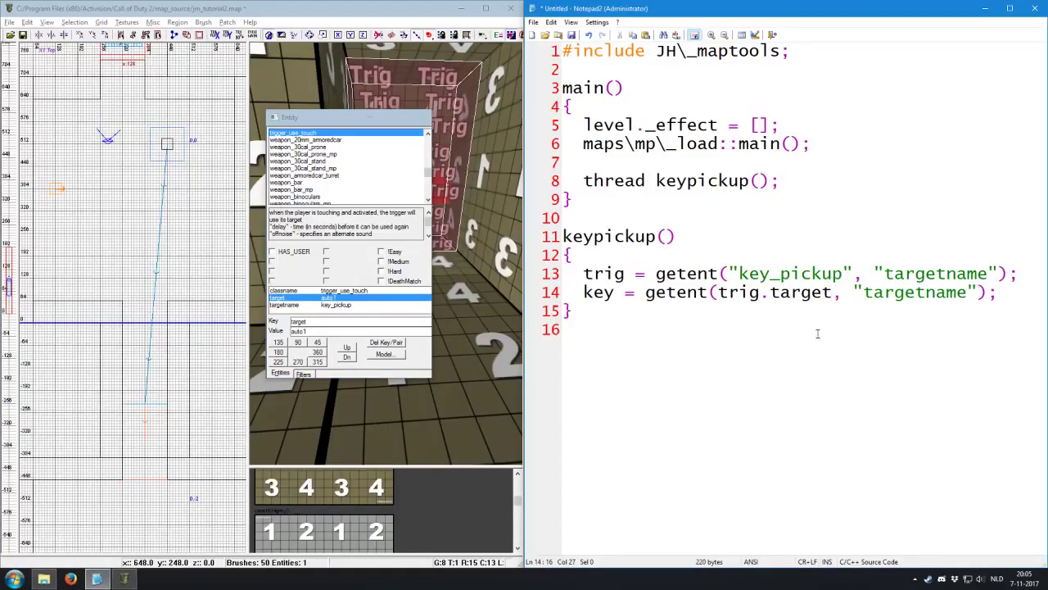
left_click(318, 121)
left_click(831, 293)
right_click(858, 231)
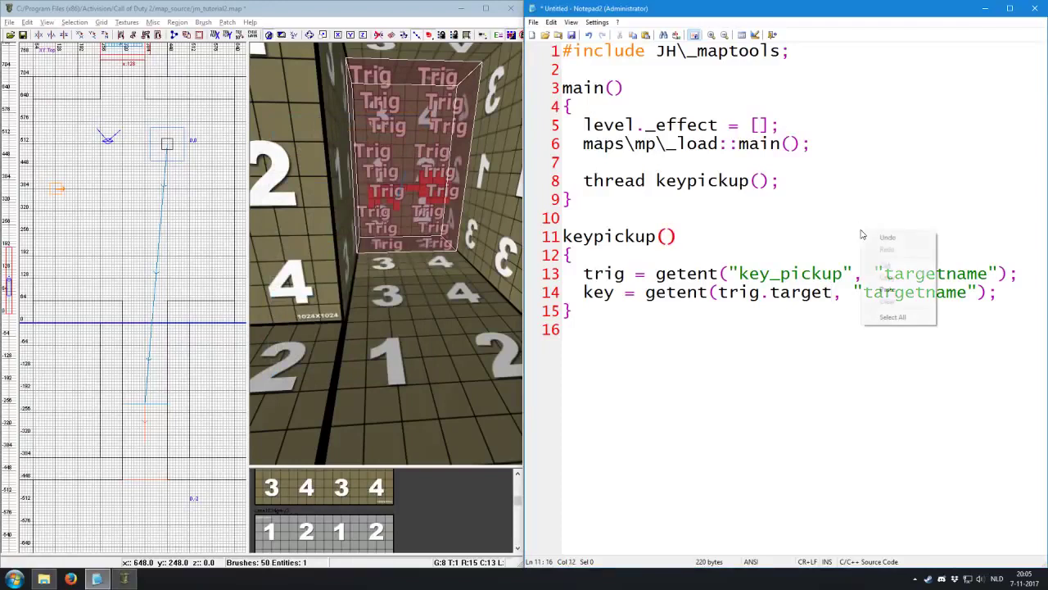
left_click(726, 273)
left_click(1017, 287)
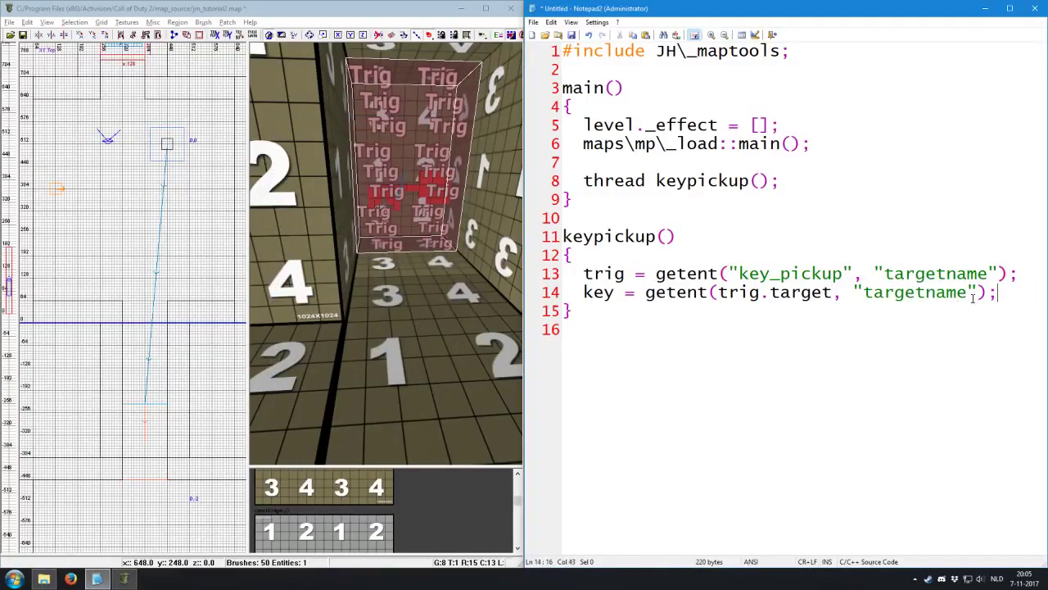
key("Return")
Add key nottriggeronly("keyabc"); below the key line.
double_click(596, 292)
type("key not")
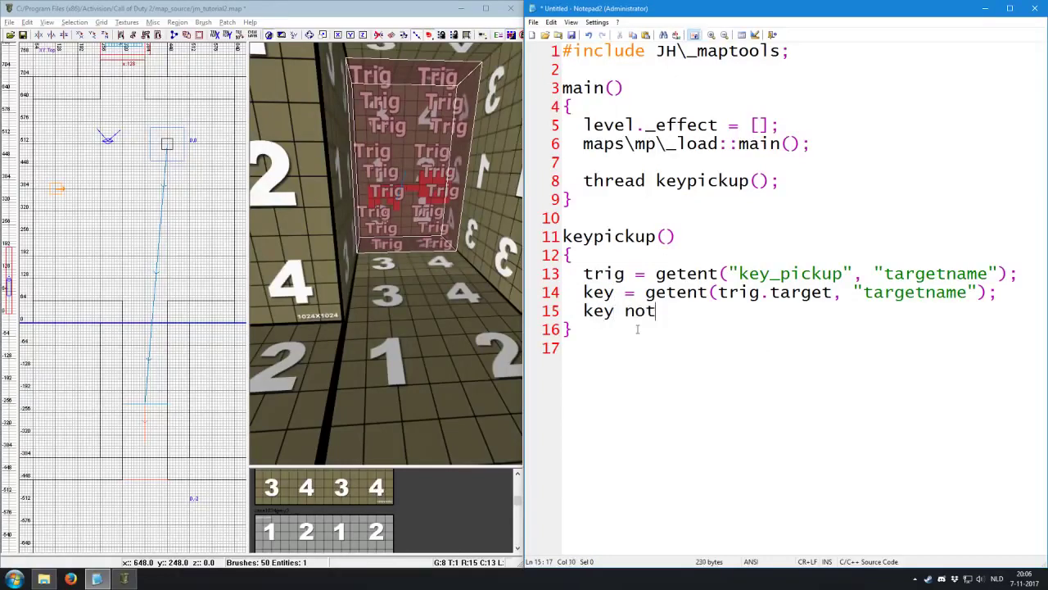
type("triggeronly(")
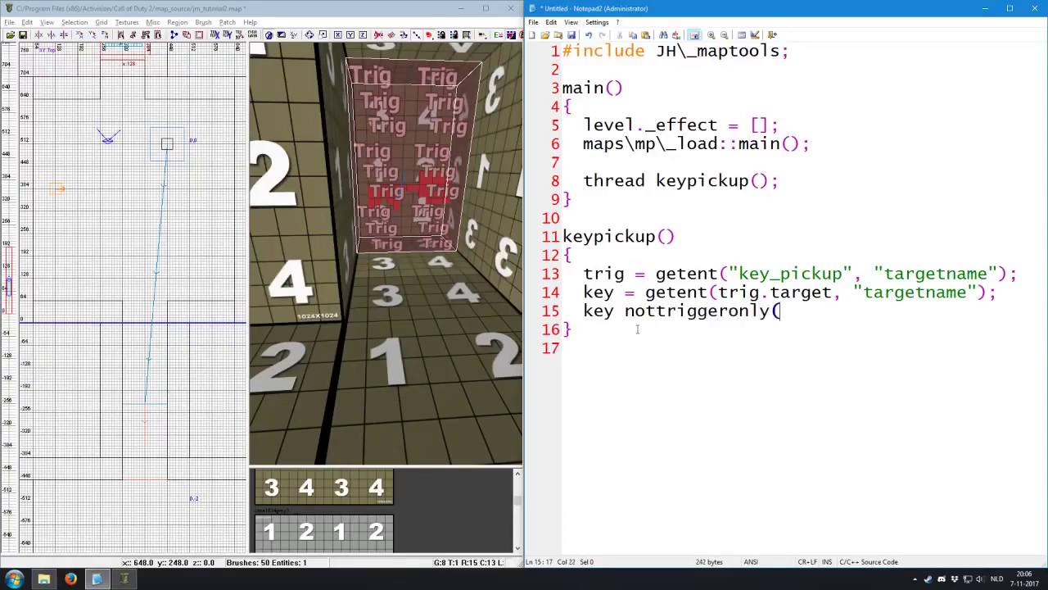
type("\"ki")
key("BackSpace")
type("ey")
key("BackSpace")
key("BackSpace")
key("BackSpace")
type("key\")")
type(";")
double_click(598, 311)
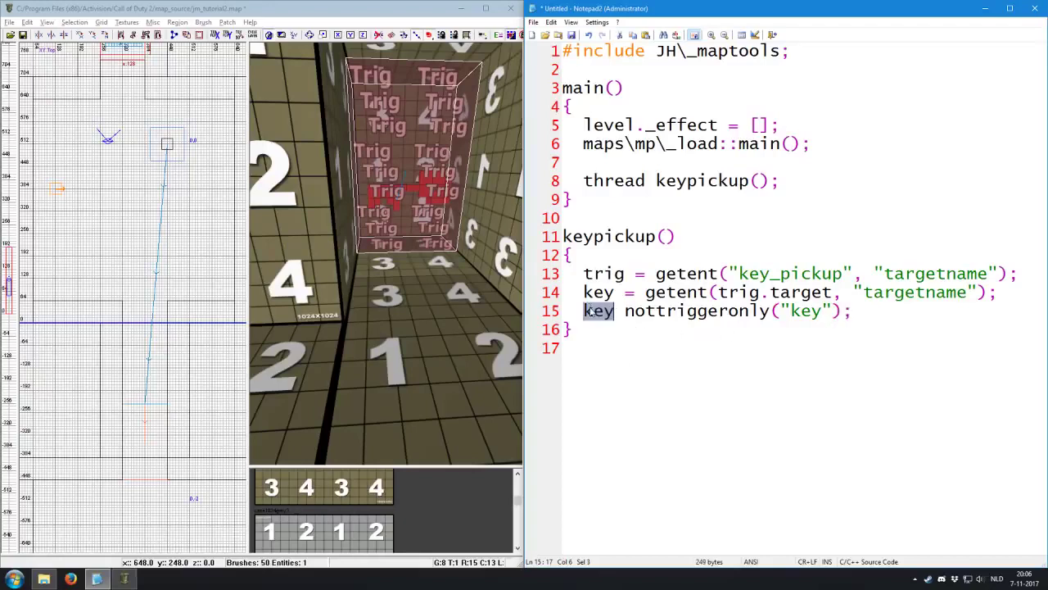
double_click(807, 311)
left_click(823, 311)
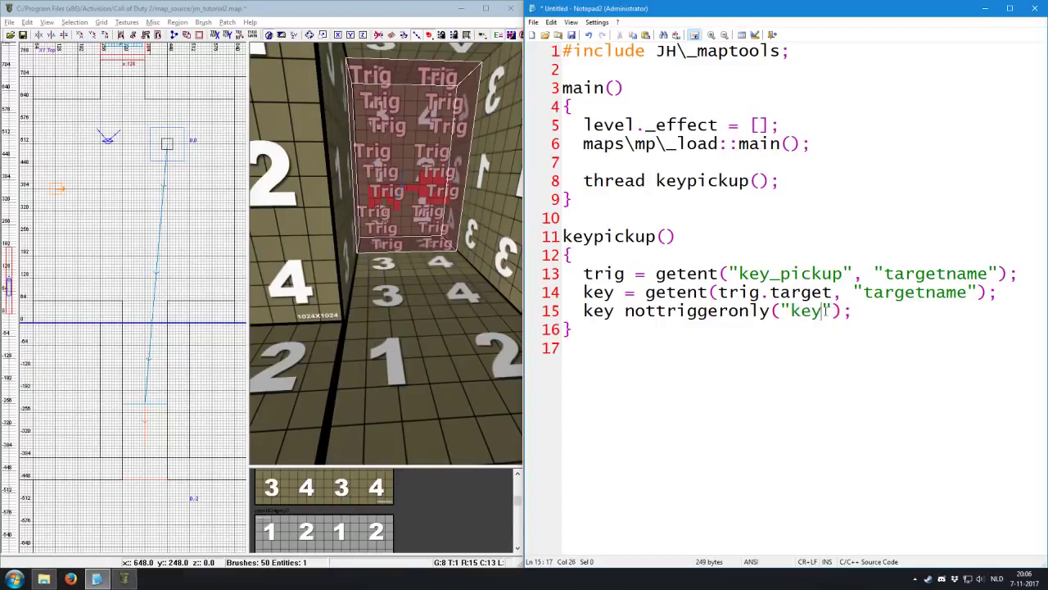
type("abc")
double_click(814, 315)
left_click(896, 310)
Add a while(true) loop containing trig waittill("trigger");.
key("Return")
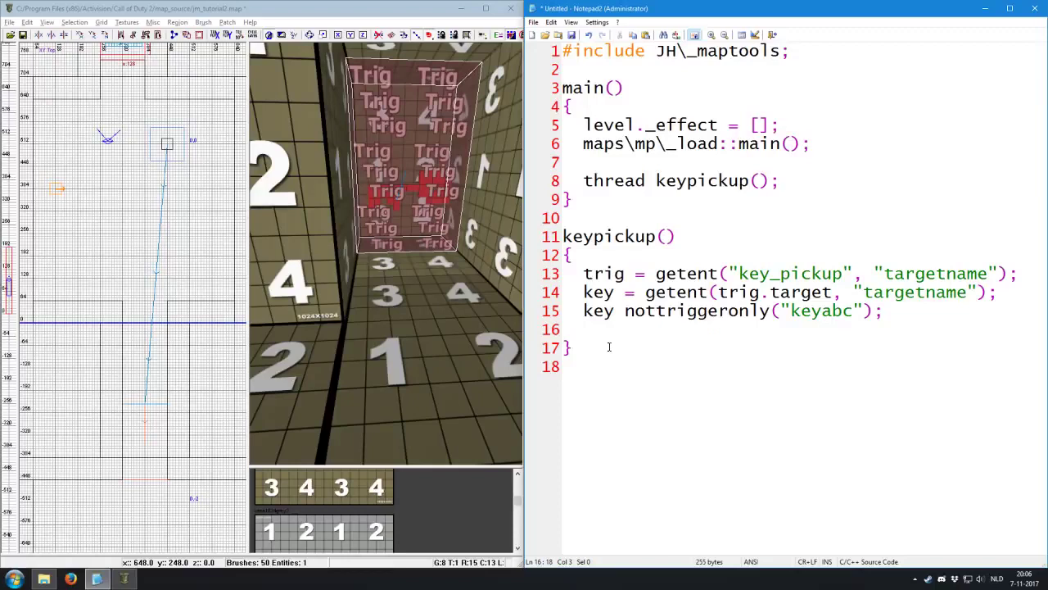
type("whil")
type("e(true)")
key("Return")
type("{")
key("Return")
type("}")
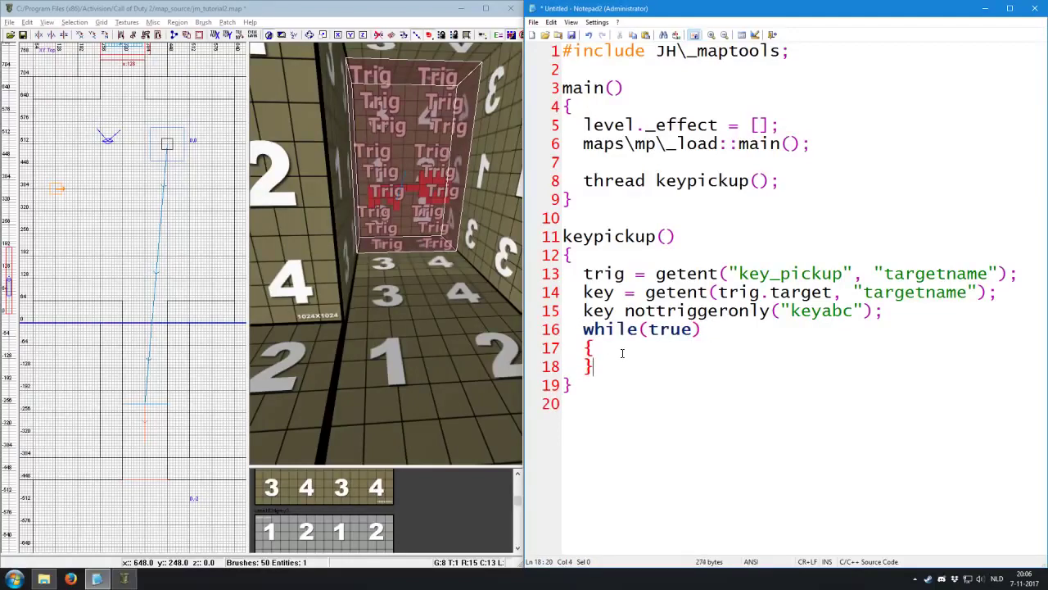
key("Up")
key("Return")
type("tri")
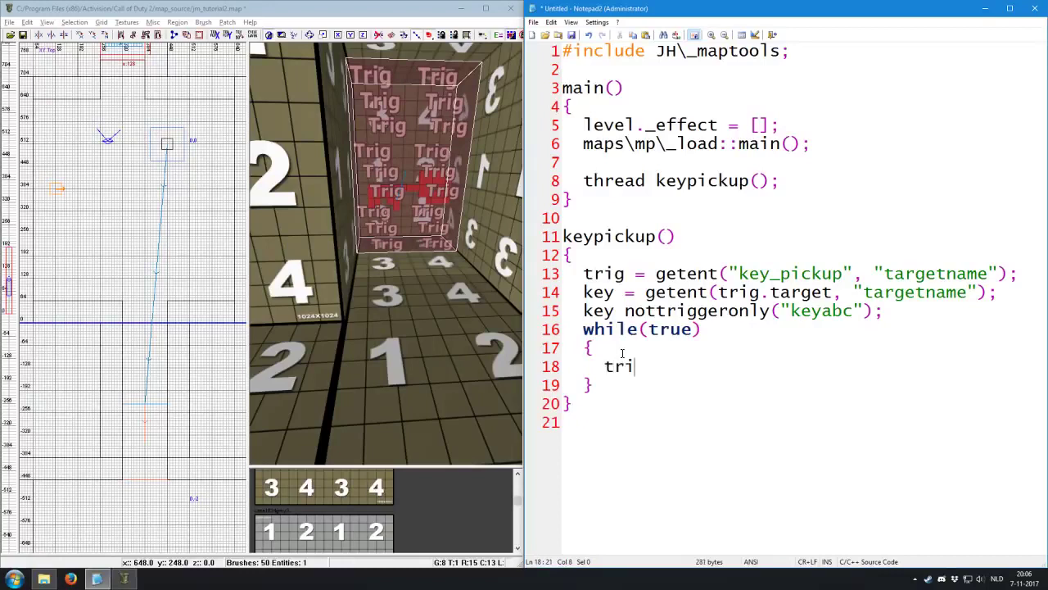
type("g waittill(\"tr")
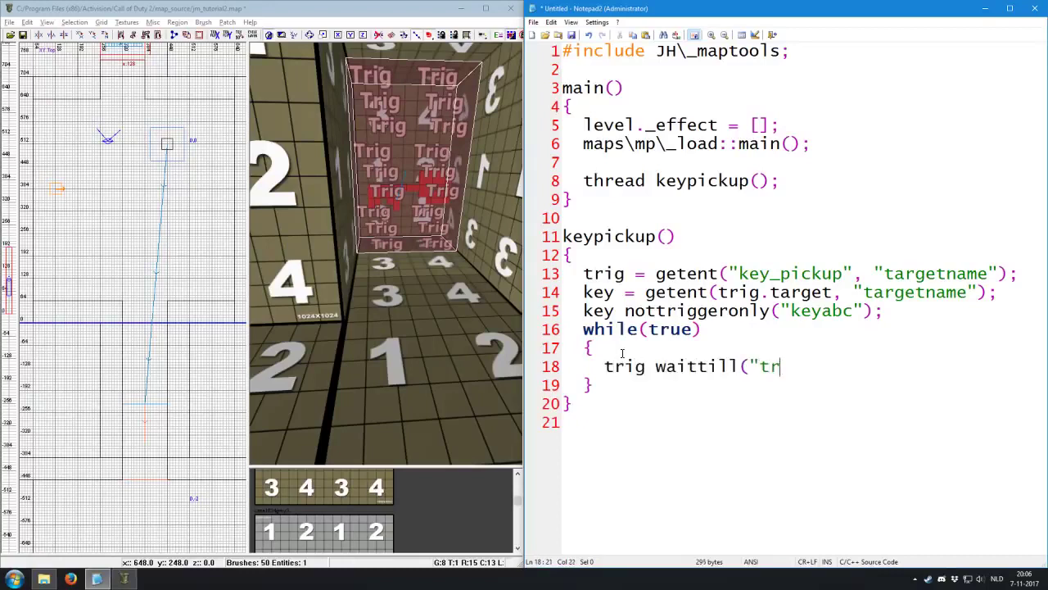
type("igger\")")
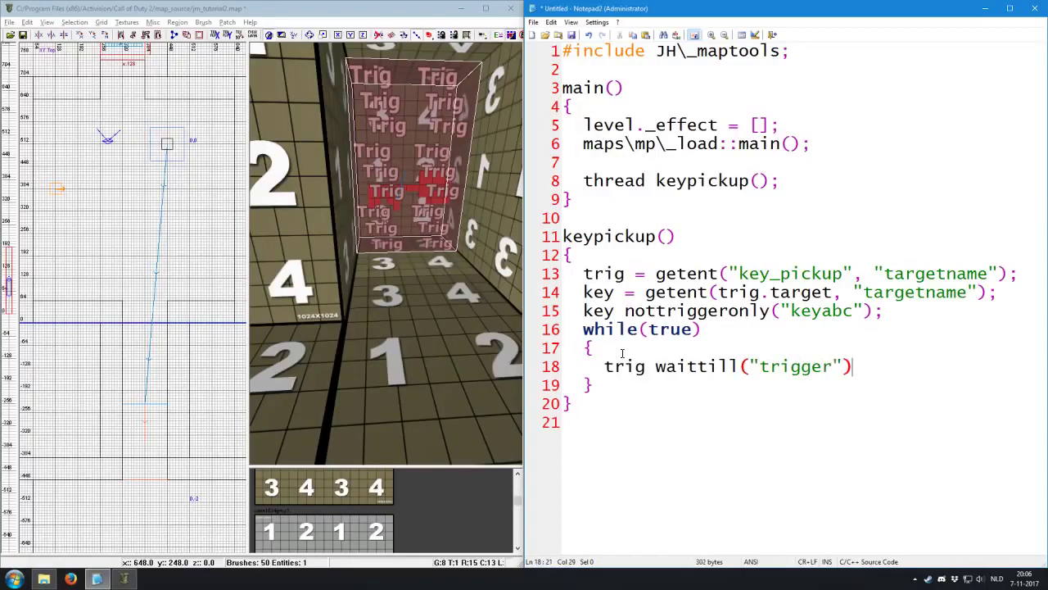
type(";")
Print "Someone tried to pick up the key" inside the loop after the wait.
key("Return")
type("iprintlnbo")
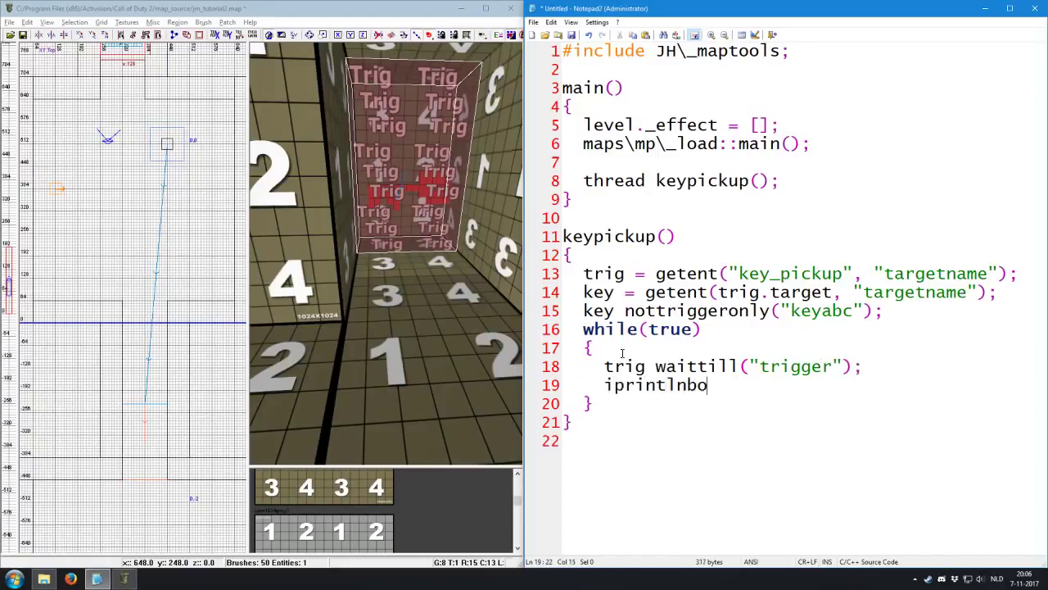
type("ld(\"Soemone")
key("BackSpace")
key("BackSpace")
key("BackSpace")
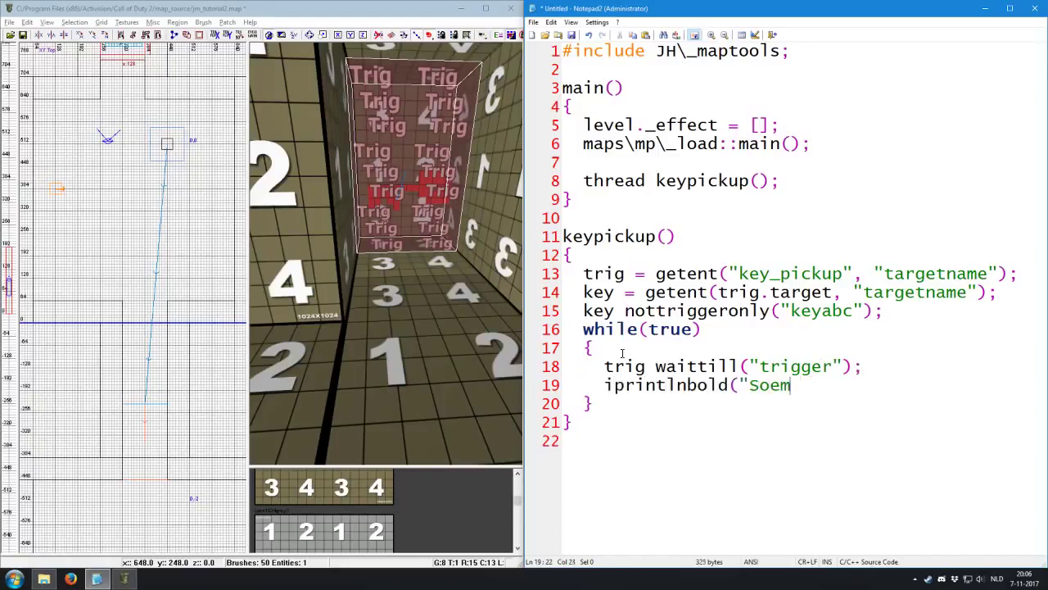
key("BackSpace")
key("BackSpace")
type("meone tried to")
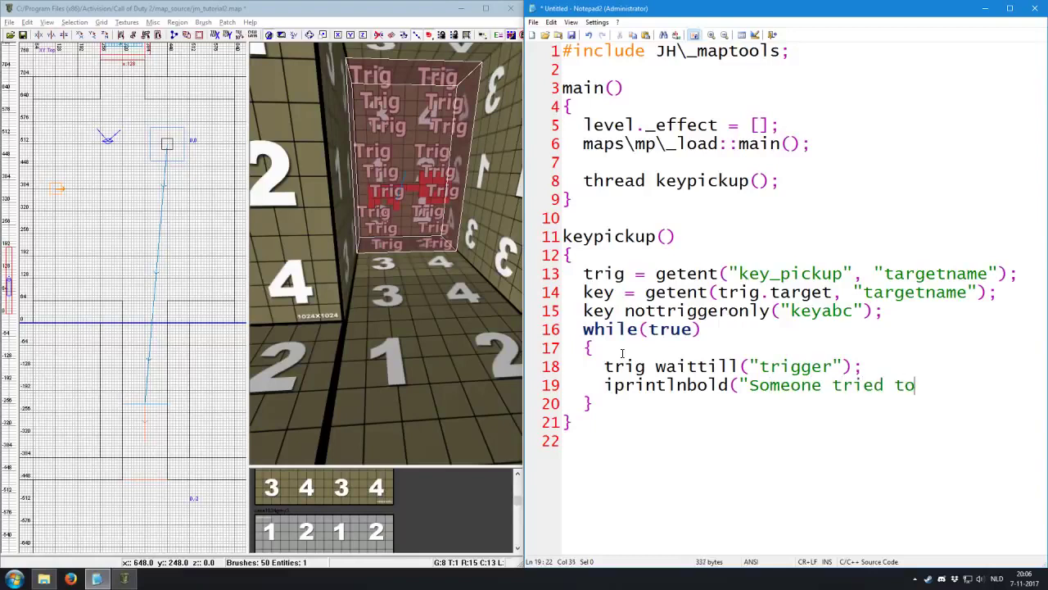
type(" pick up the key\")")
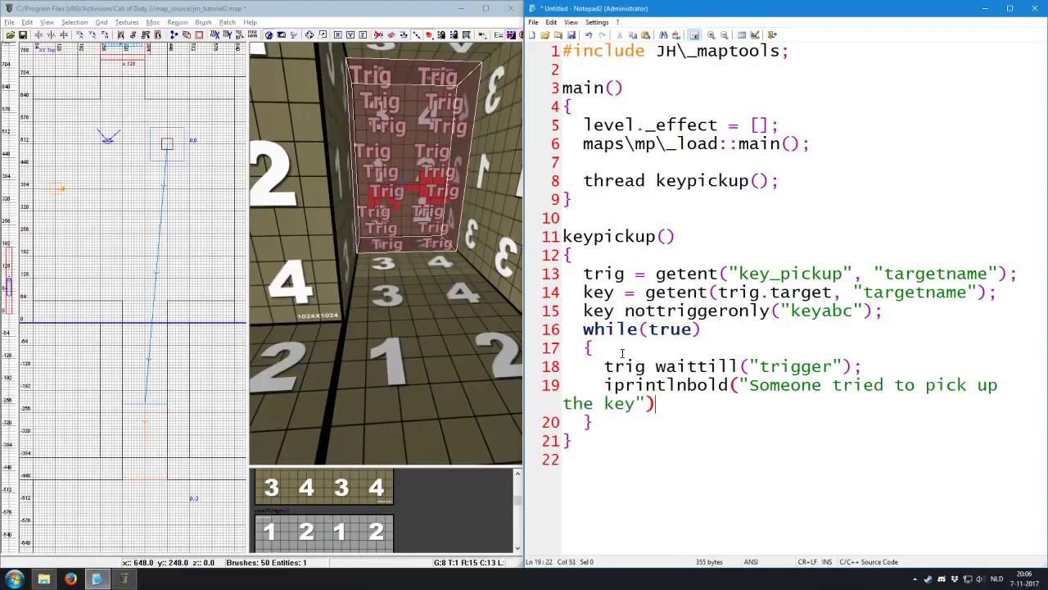
type(";")
Review the loop's message and trigger wait lines.
scroll(740, 385, "down", 1, "ctrl")
scroll(739, 388, "down", 1, "ctrl")
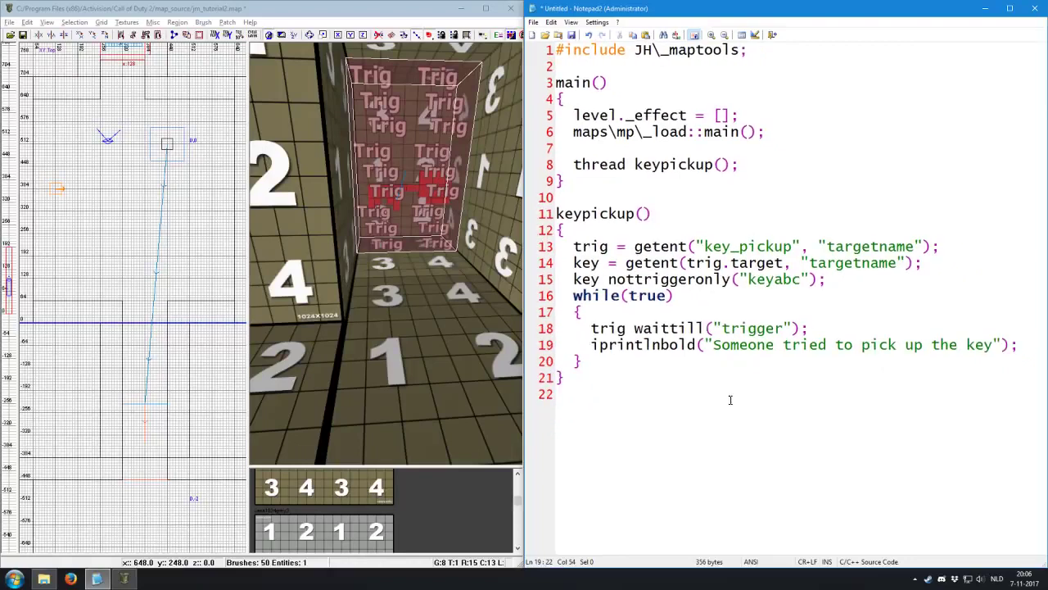
mouse_move(710, 344)
left_mouse_down()
mouse_move(1017, 344)
mouse_move(993, 344)
left_mouse_up()
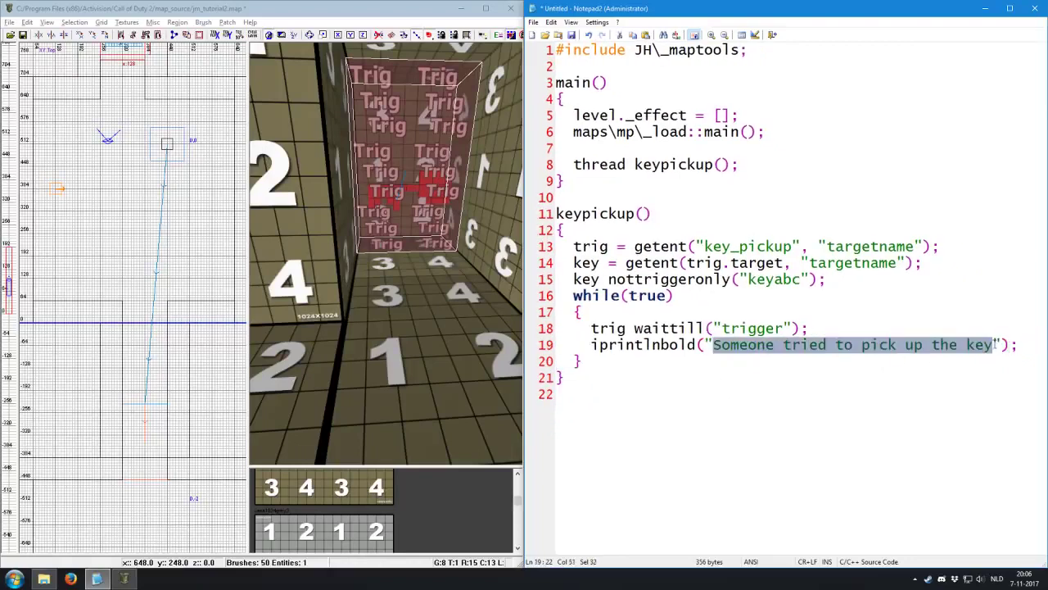
left_click(975, 344)
left_click(795, 329)
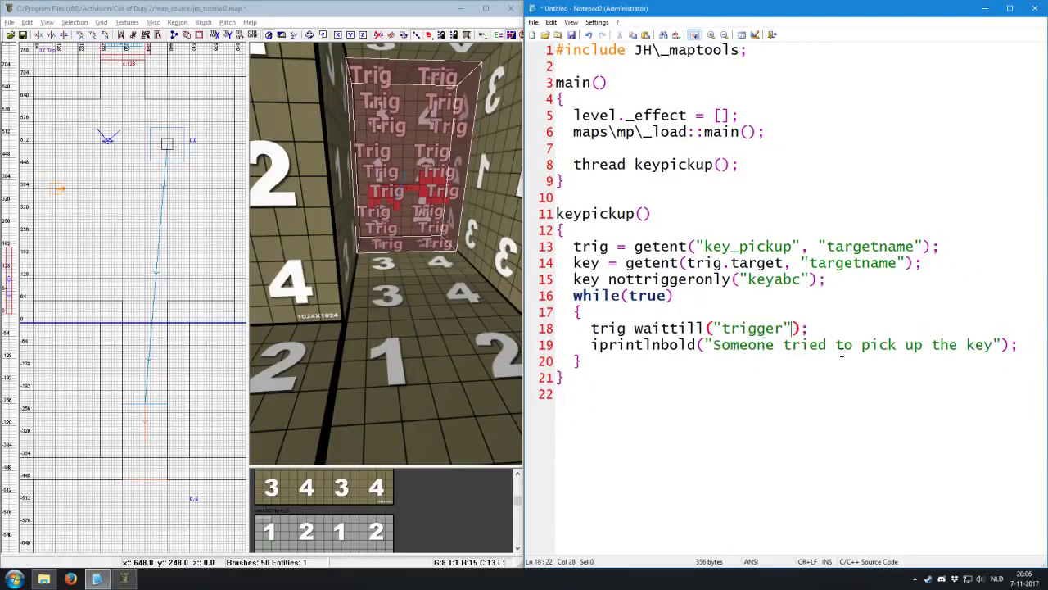
left_click_drag(994, 345, 712, 345)
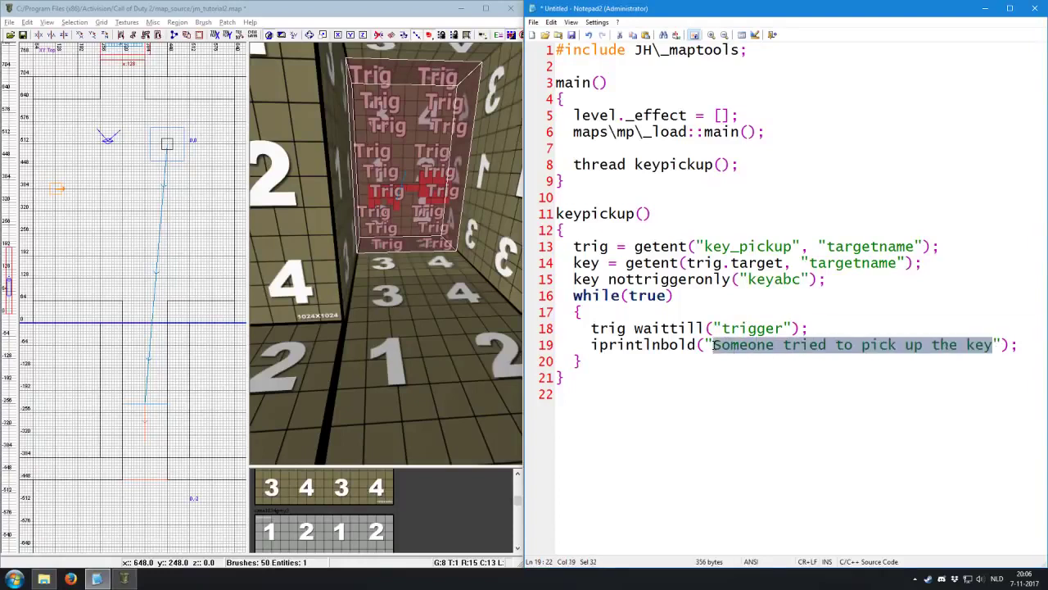
left_click(749, 328)
left_click(795, 328)
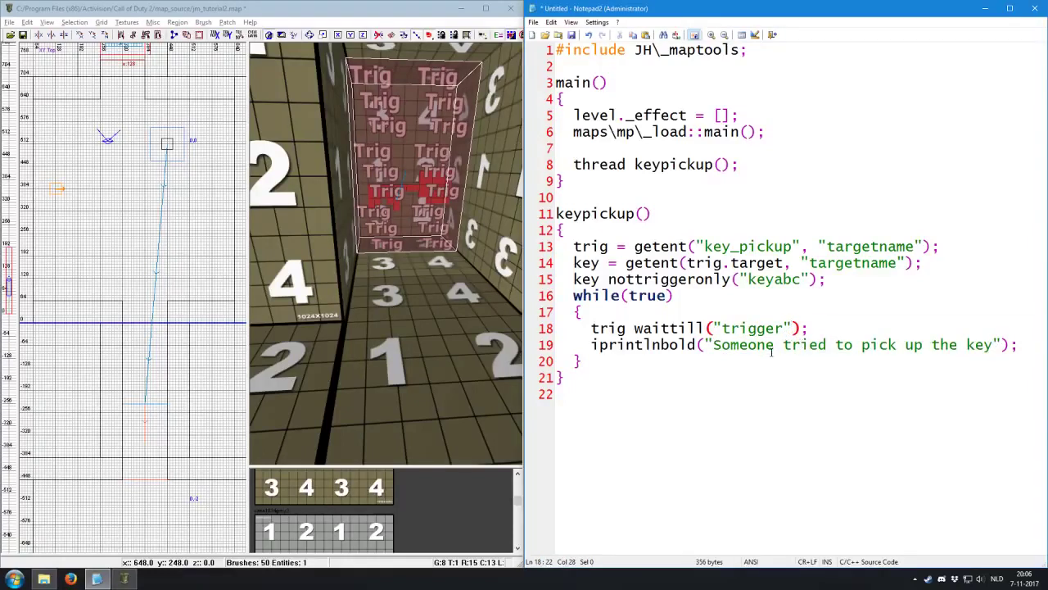
Make the trigger wait capture the player: trig waittill("trigger", player).
type(", pla")
type("yer")
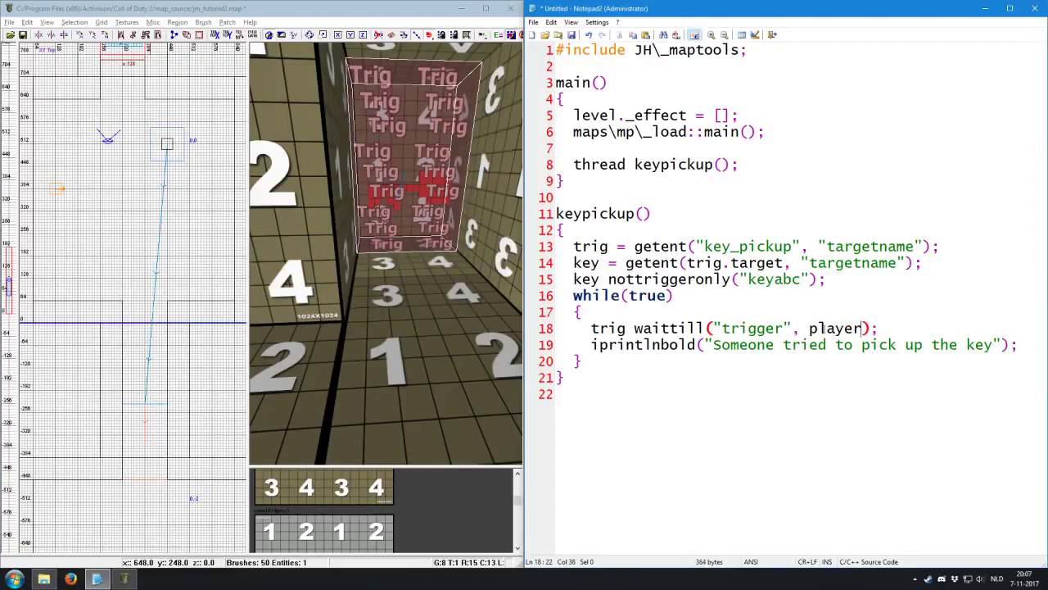
double_click(827, 328)
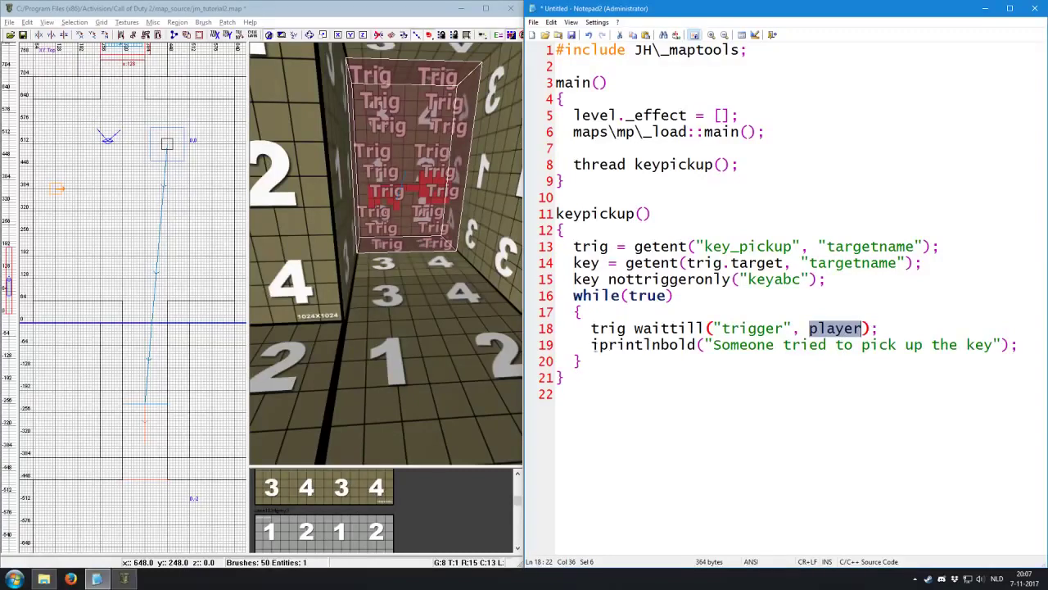
left_click(591, 344)
Try prefixing the message with player.name and ^7, then delete the print line.
double_click(737, 345)
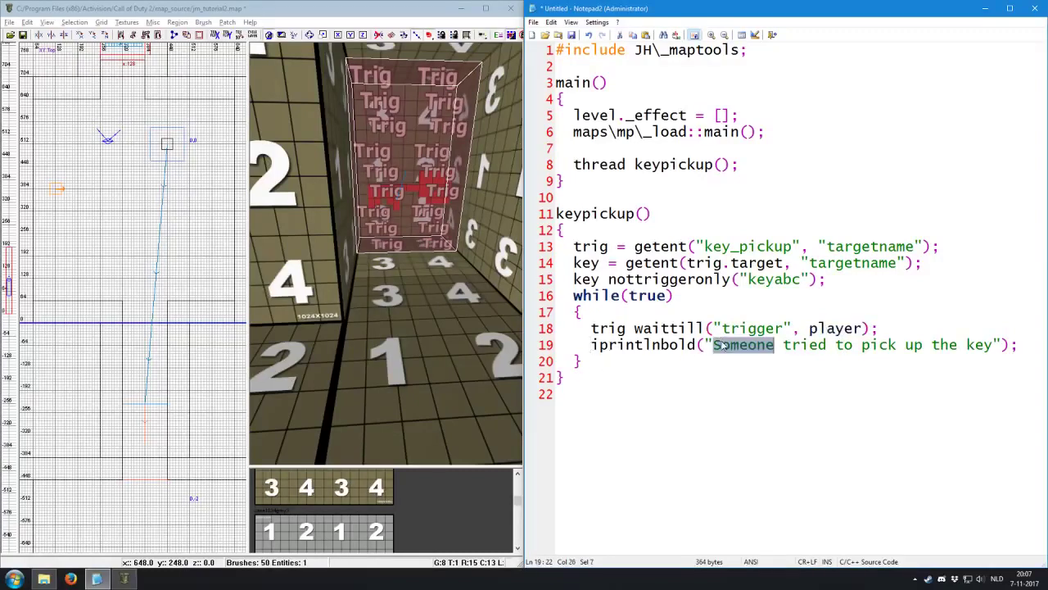
key("Delete")
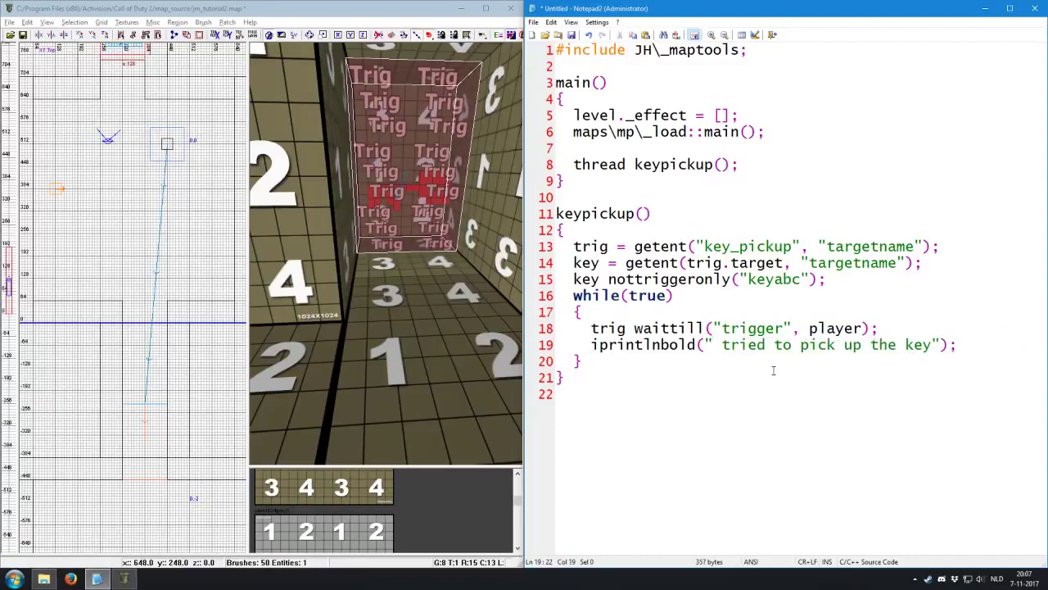
type("^7")
key("Left")
key("Left")
key("Left")
type("p")
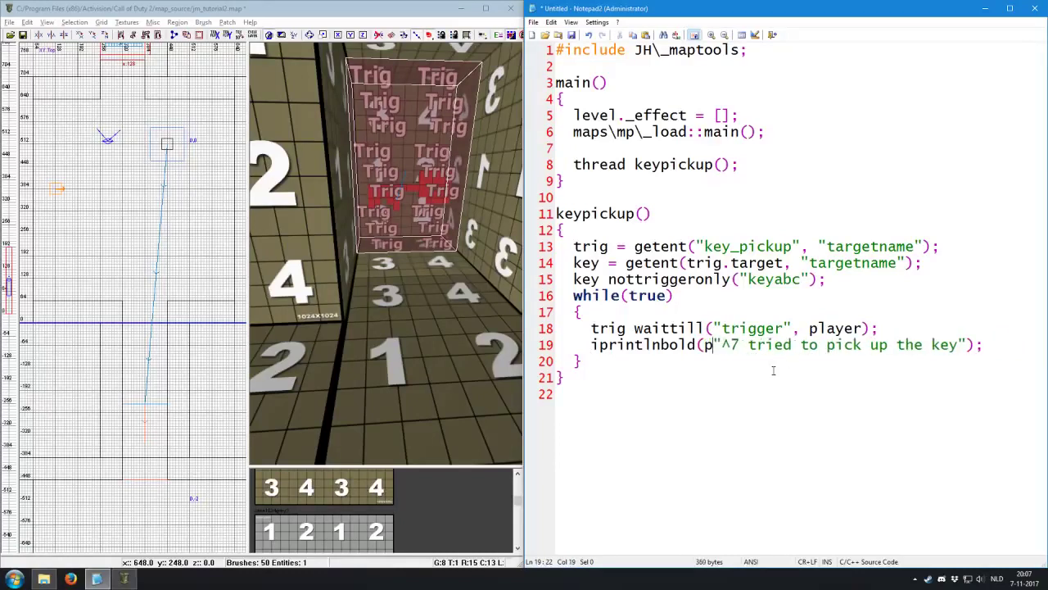
type("layer.name +")
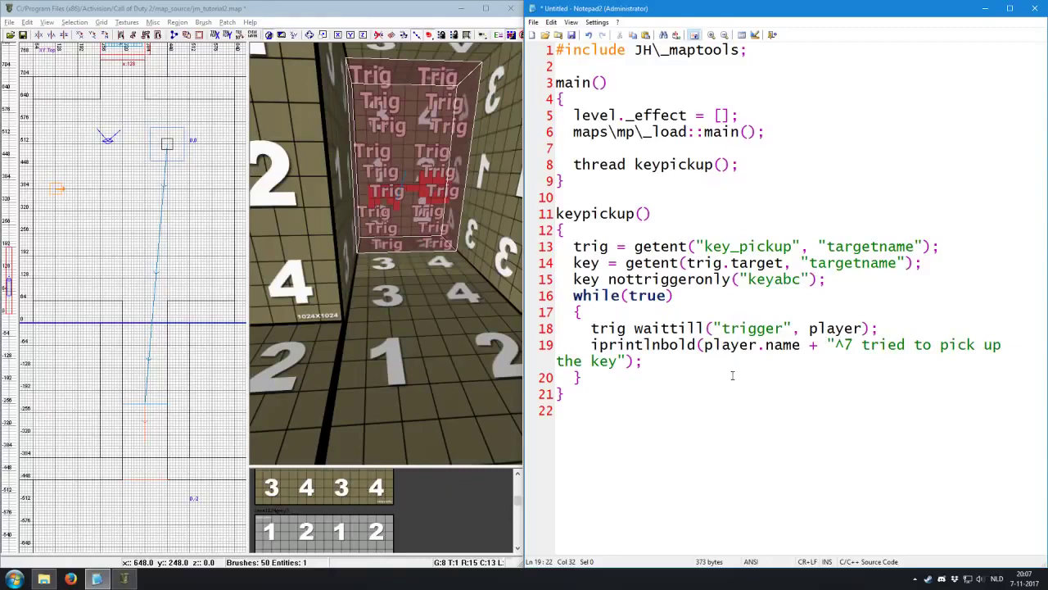
left_click_drag(646, 361, 591, 345)
key("BackSpace")
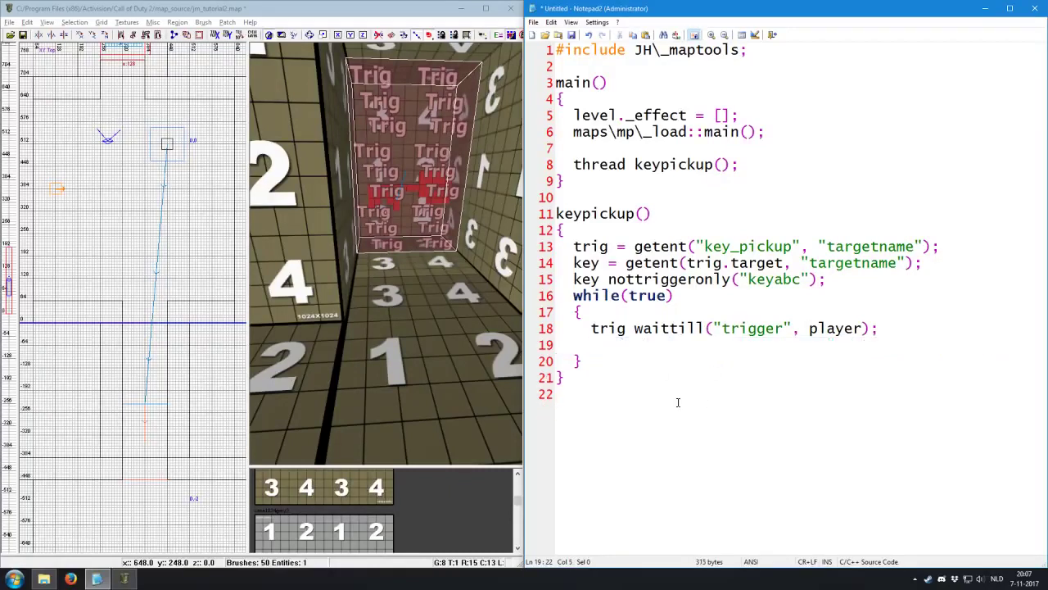
Add player addtrigger("keyabc"); after the trigger wait, with a blank line above it.
type("p")
type("layer addtrigger")
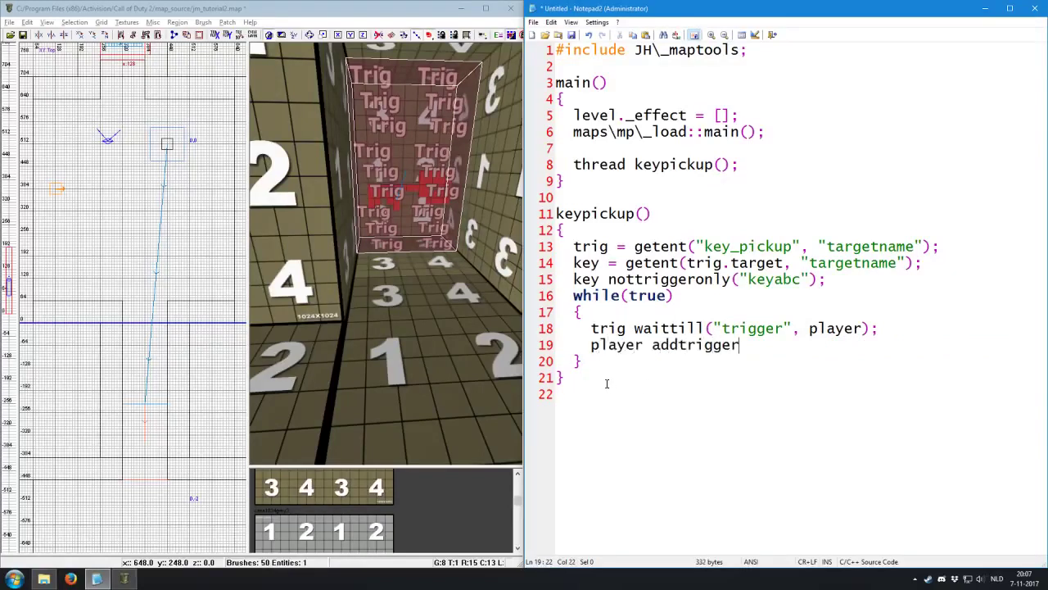
type("(\"keyabc\")")
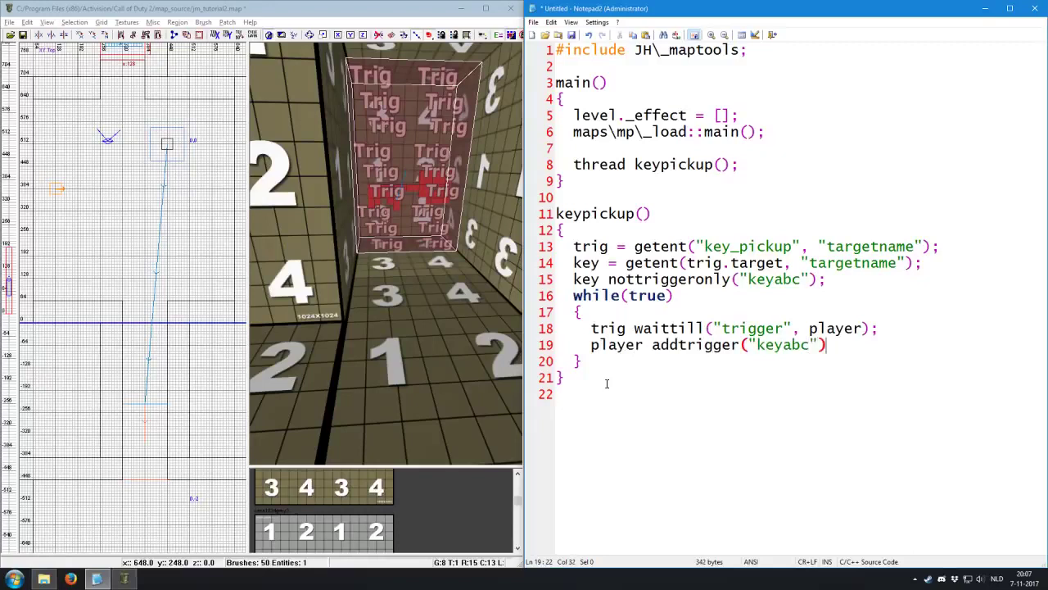
type(";")
double_click(784, 344)
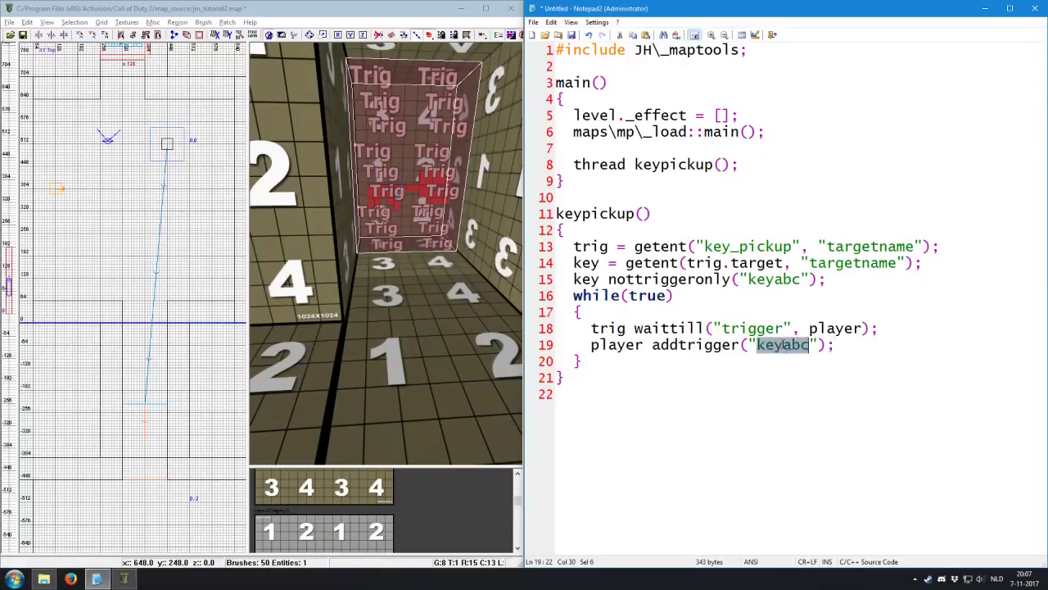
left_click_drag(819, 345, 757, 345)
left_click(877, 328)
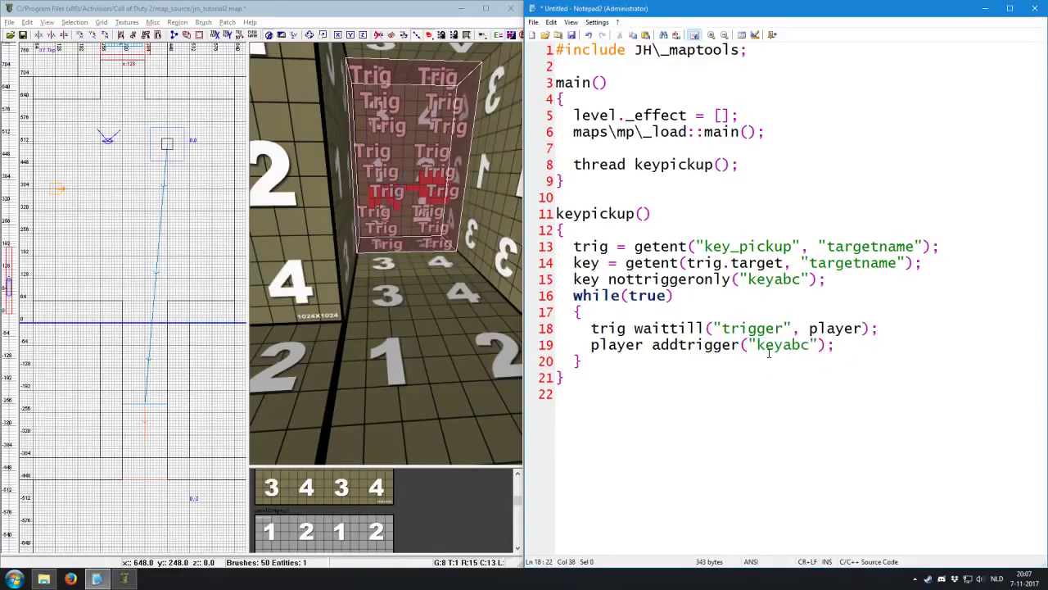
double_click(793, 345)
left_click(885, 329)
key("Return")
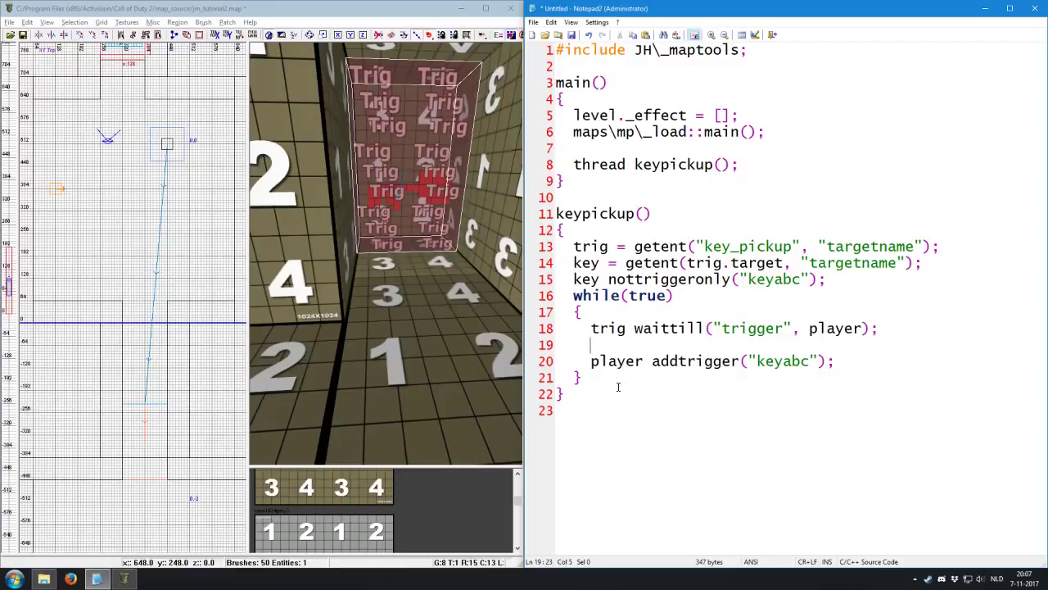
Wrap the addtrigger call in an if(!player hastrigger("keyabc")) block.
type("if(")
type("!player hastr")
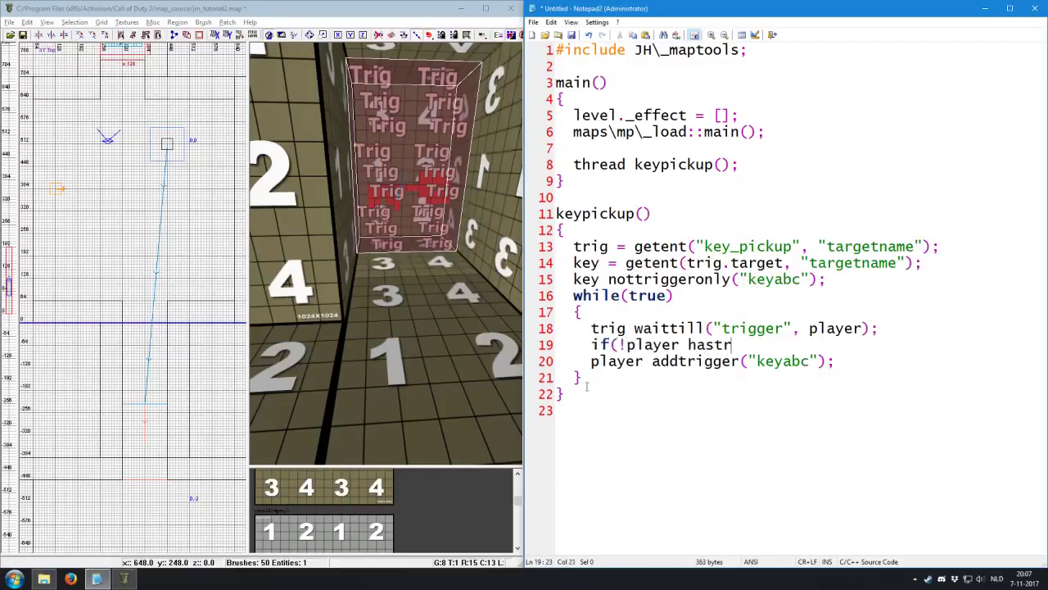
type("igger(\"keyabc")
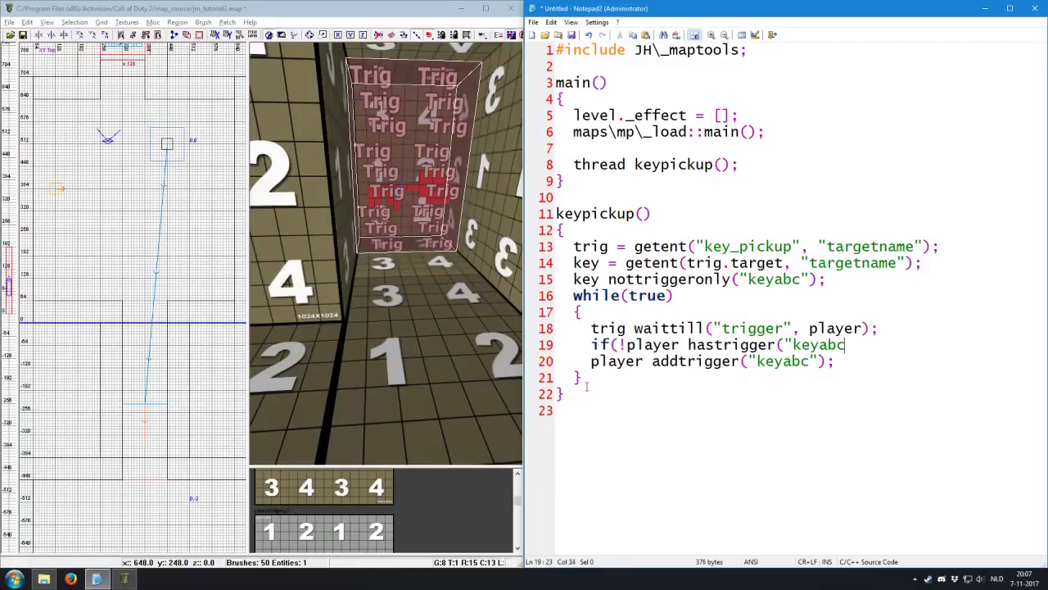
type("\");")
key("BackSpace")
type(")")
key("Return")
type("{P")
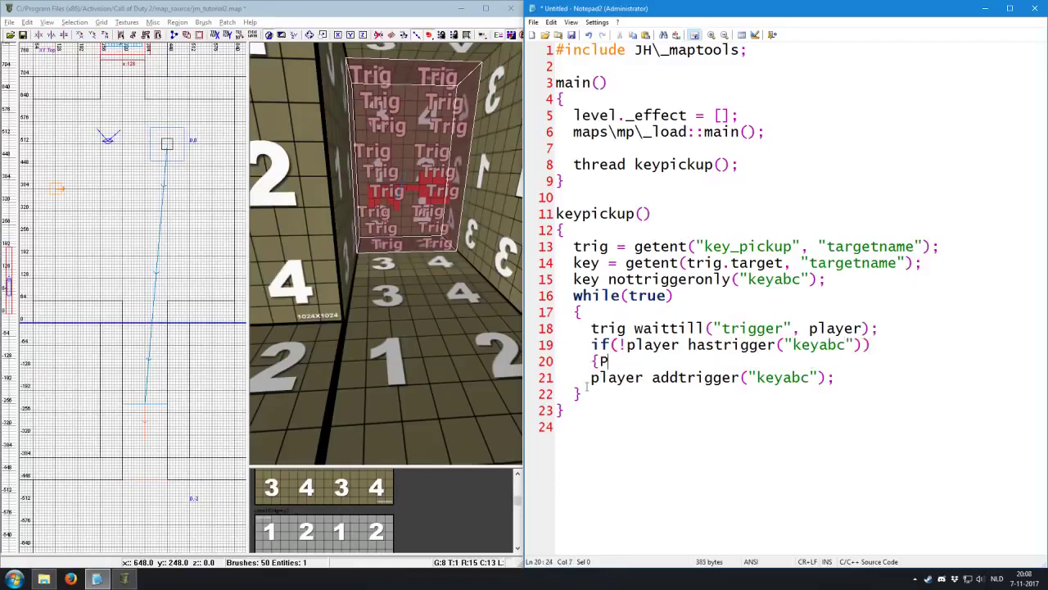
key("Down")
key("Tab")
key("End")
key("Return")
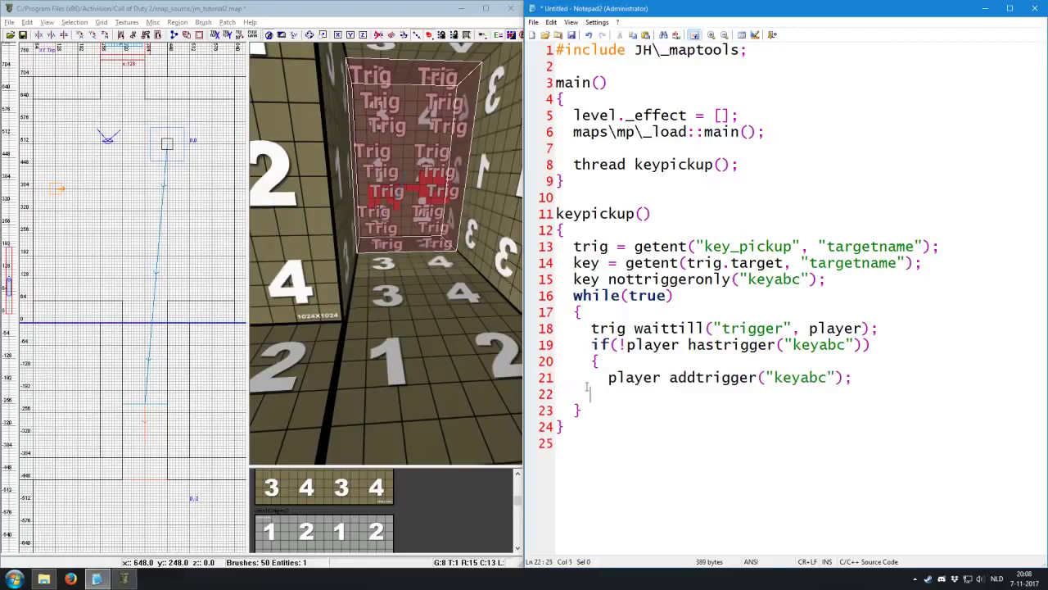
type("}")
Add player iprintlnbold("Key picked up"); inside the if block.
double_click(707, 350)
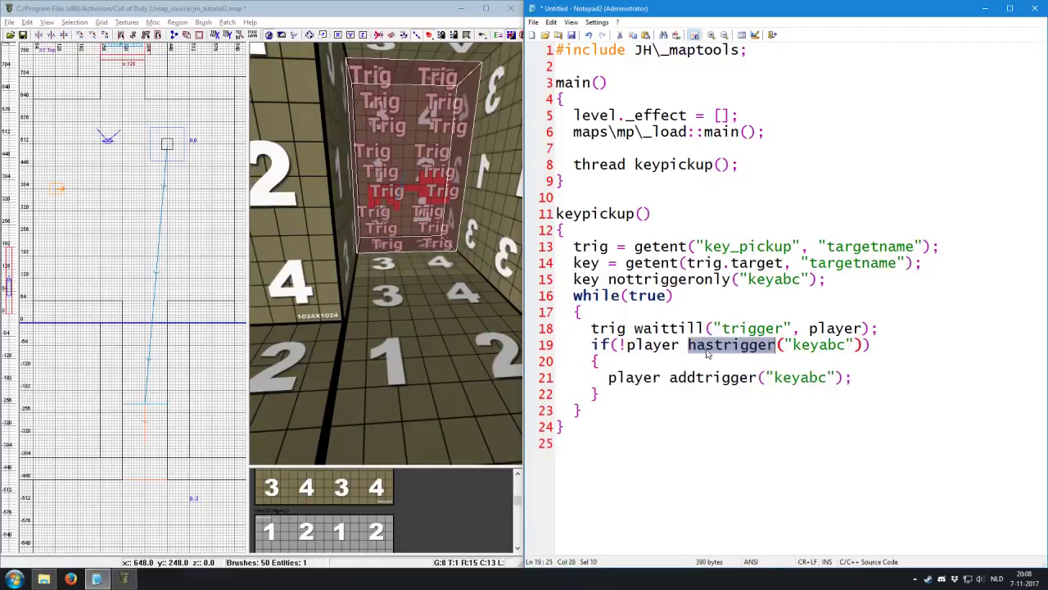
left_click_drag(626, 345, 618, 345)
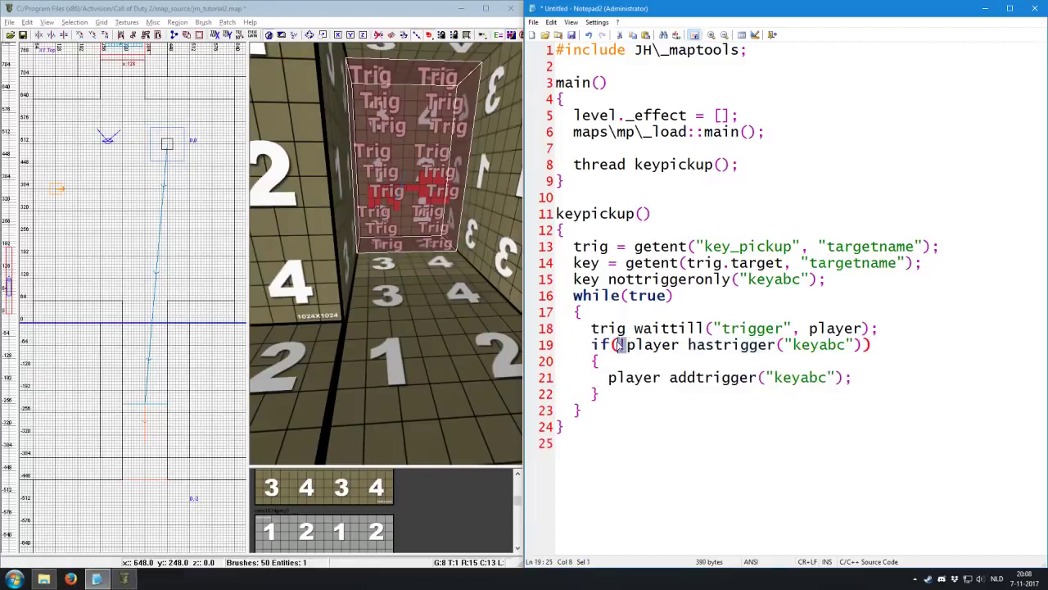
double_click(819, 345)
left_click(719, 379)
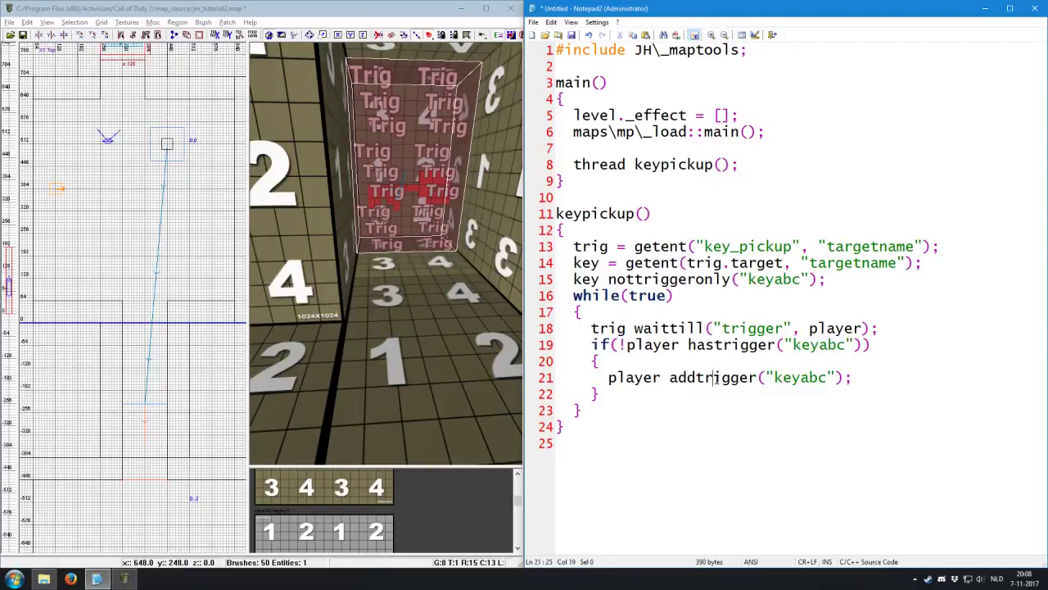
double_click(794, 378)
left_click(860, 382)
key("Return")
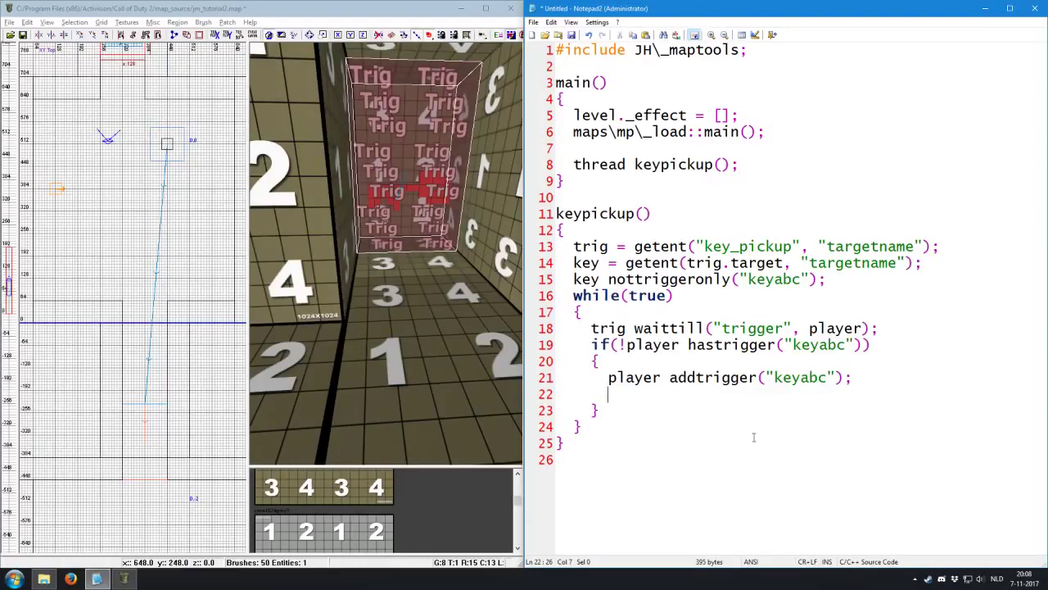
type("player ipri")
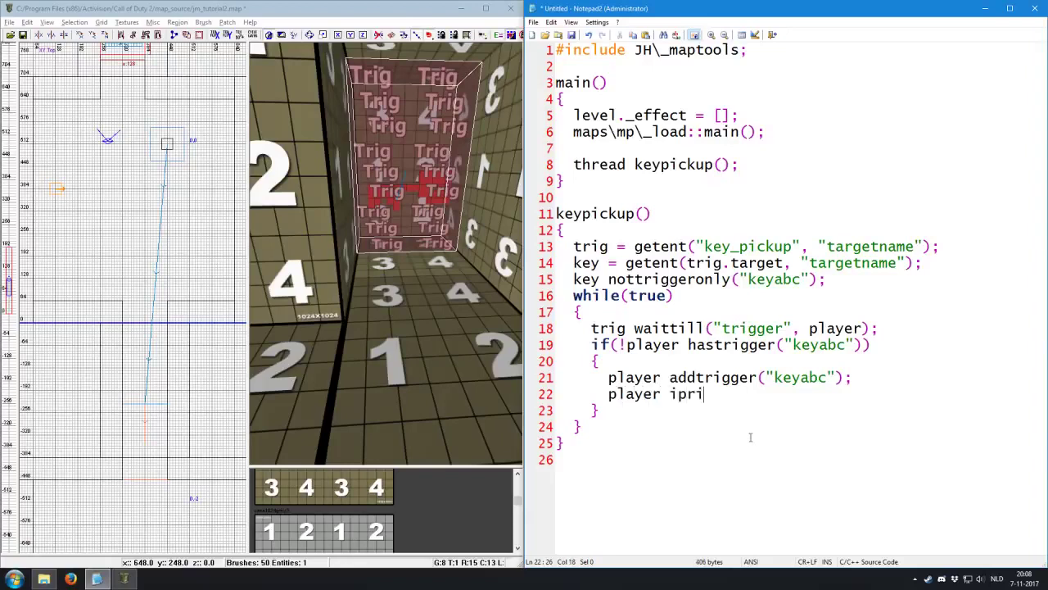
type("ntlnbold")
type("(\"Key picke")
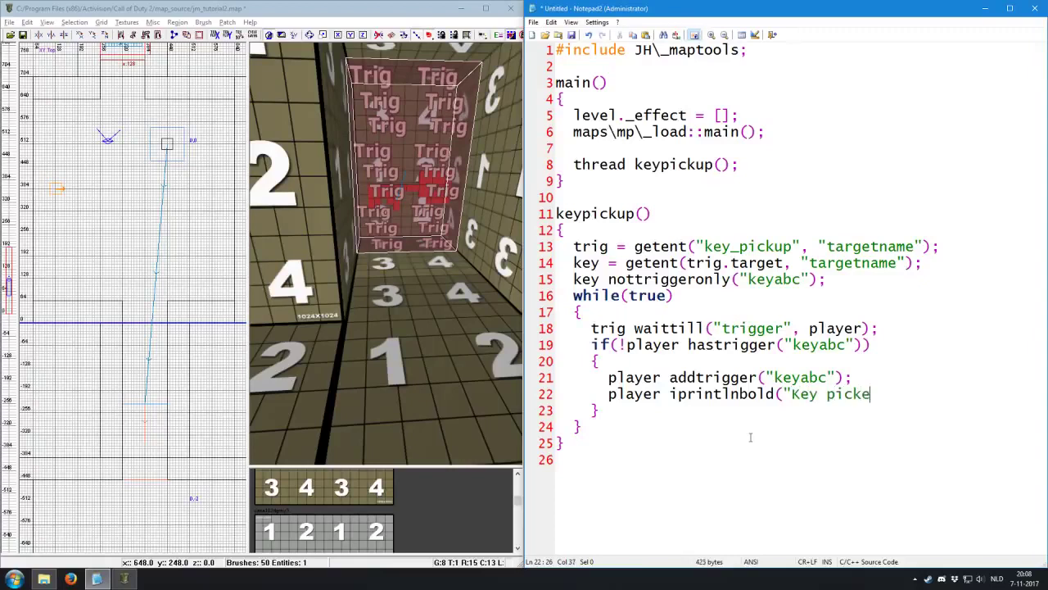
type("d up\");")
Add an empty else block with braces after the if block.
key("Down")
key("Return")
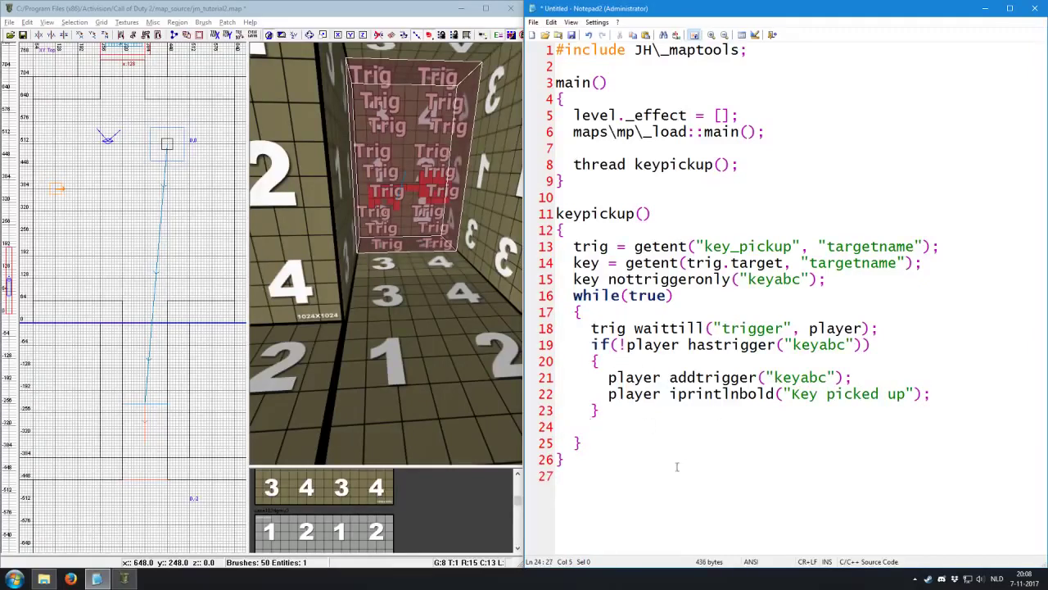
type("else")
key("Return")
type("P{")
key("Return")
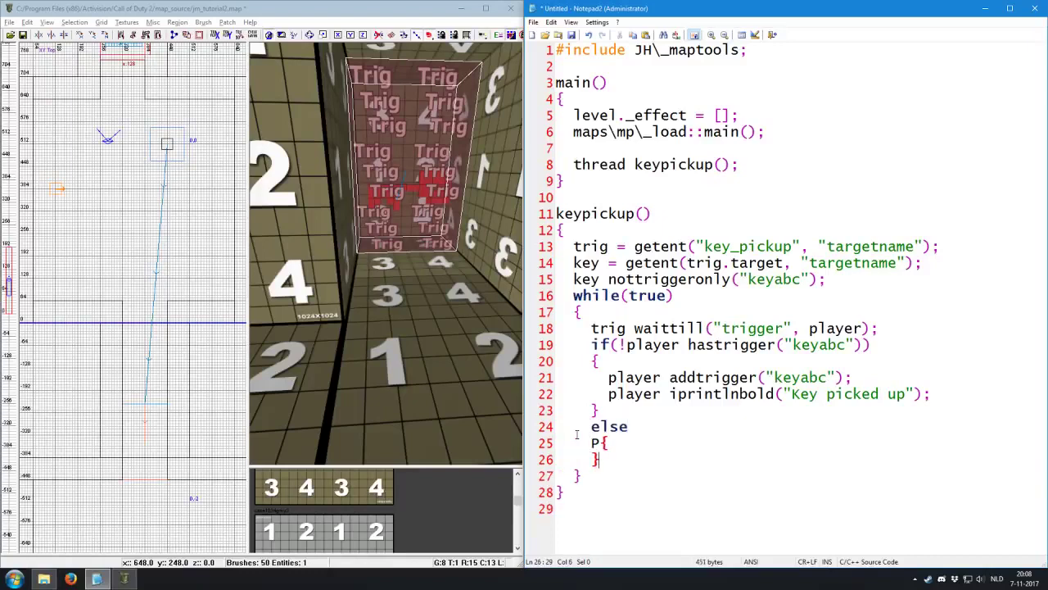
key("BackSpace")
key("BackSpace")
key("BackSpace")
type("{")
key("Return")
type("}")
key("Up")
key("End")
key("Return")
Add player iprintlnbold("You already have this"); inside the else block.
type("pla")
key("BackSpace")
type("la")
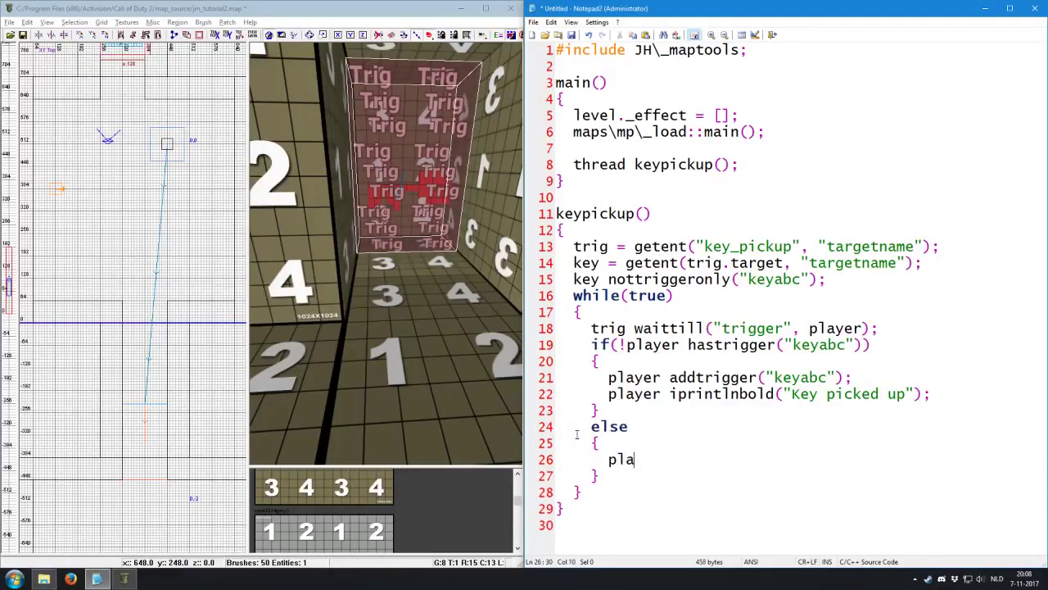
type("yer iprintln")
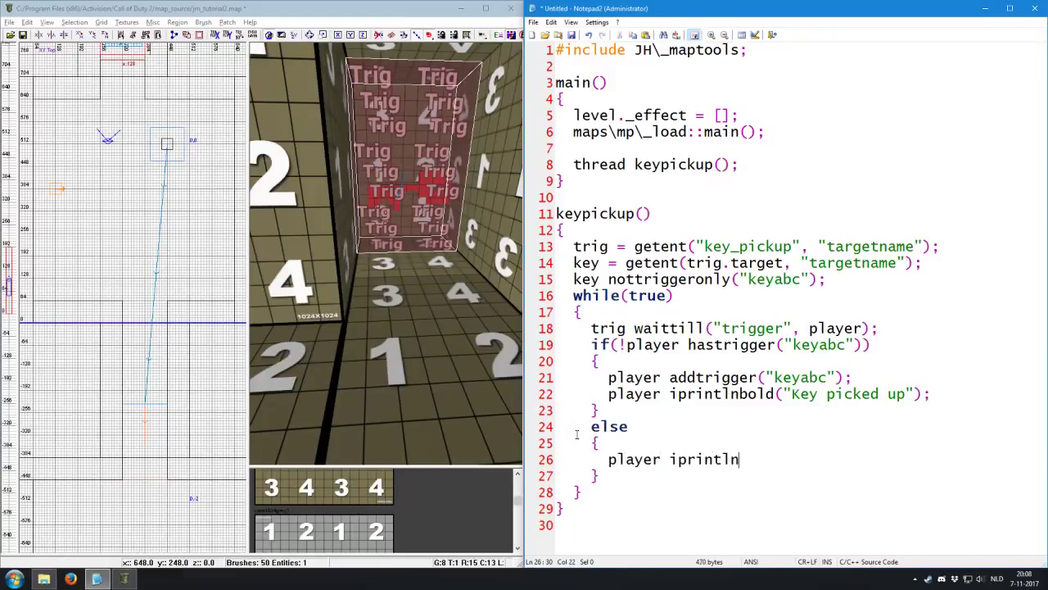
type("bold(\"You al")
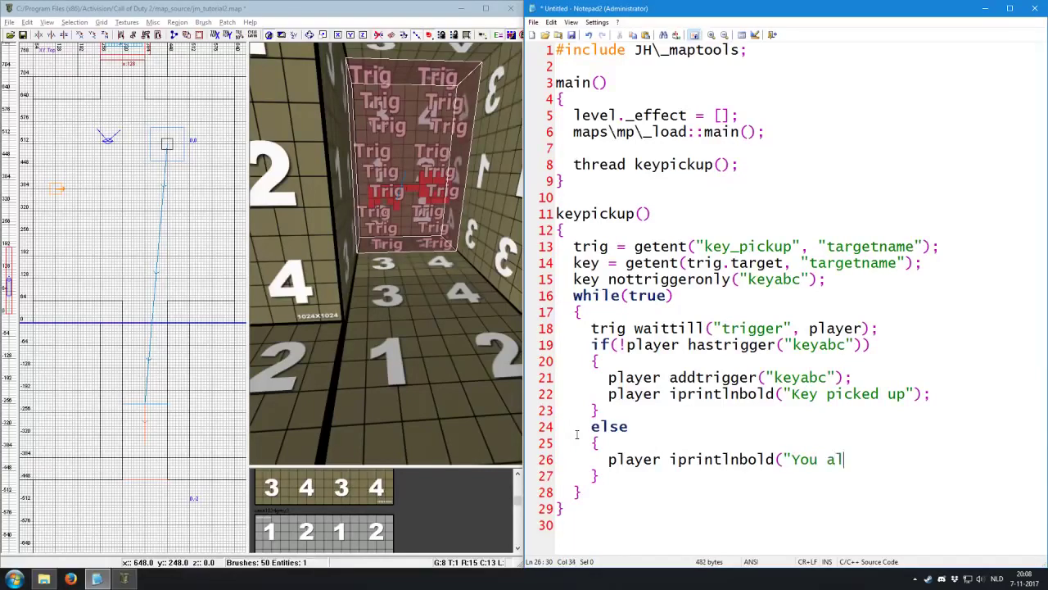
type("ready have this\")")
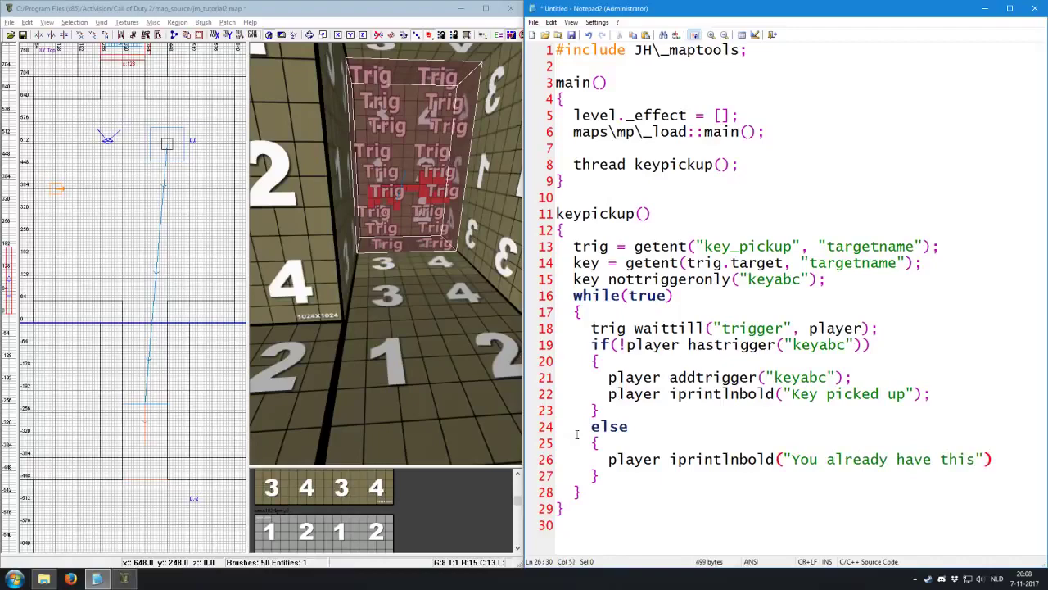
type(";")
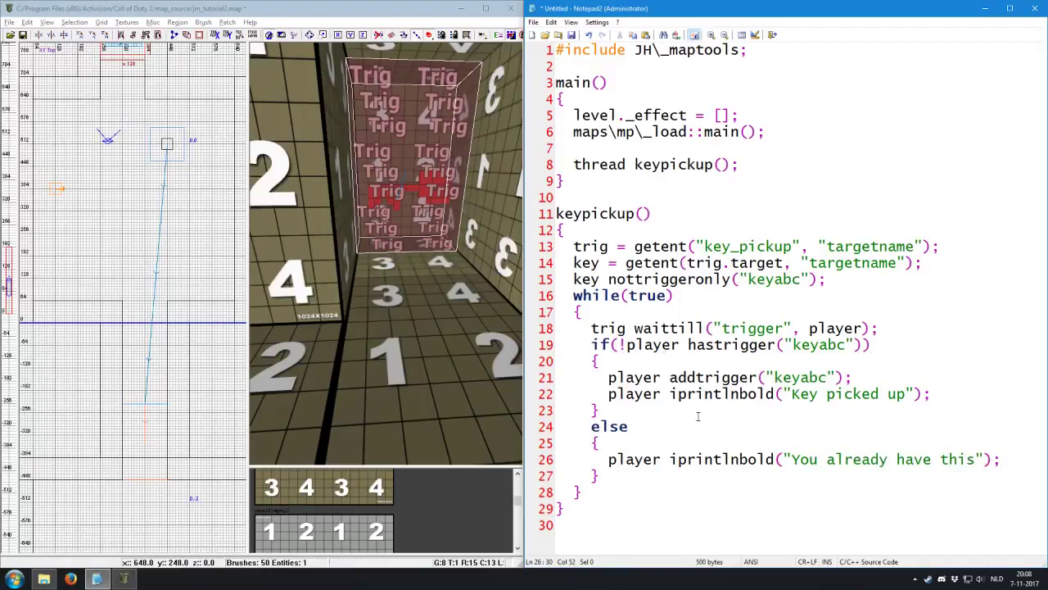